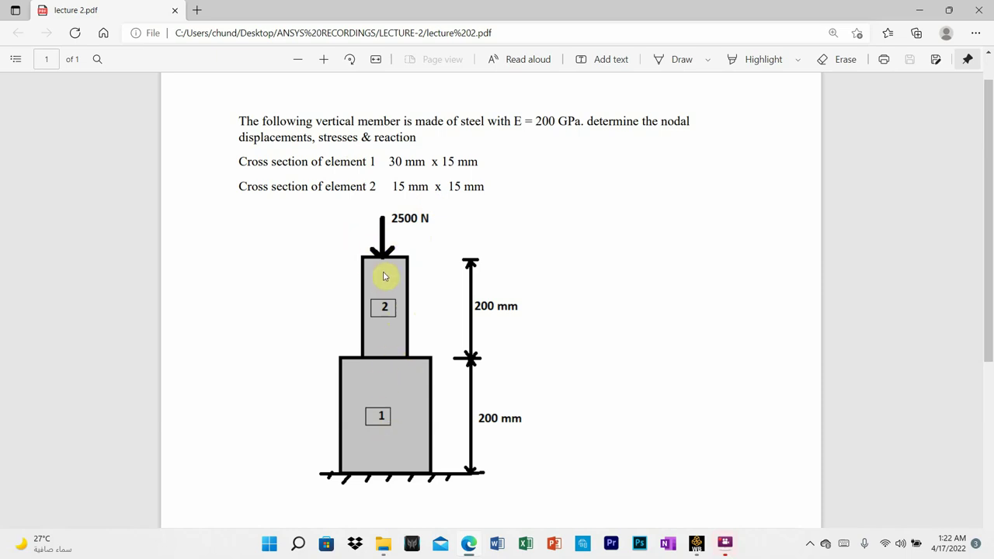
Step: Highlight the element 1 and element 2 cross-section dimensions and the steel's Young's modulus in the PDF
left_click_drag(240, 162, 488, 166)
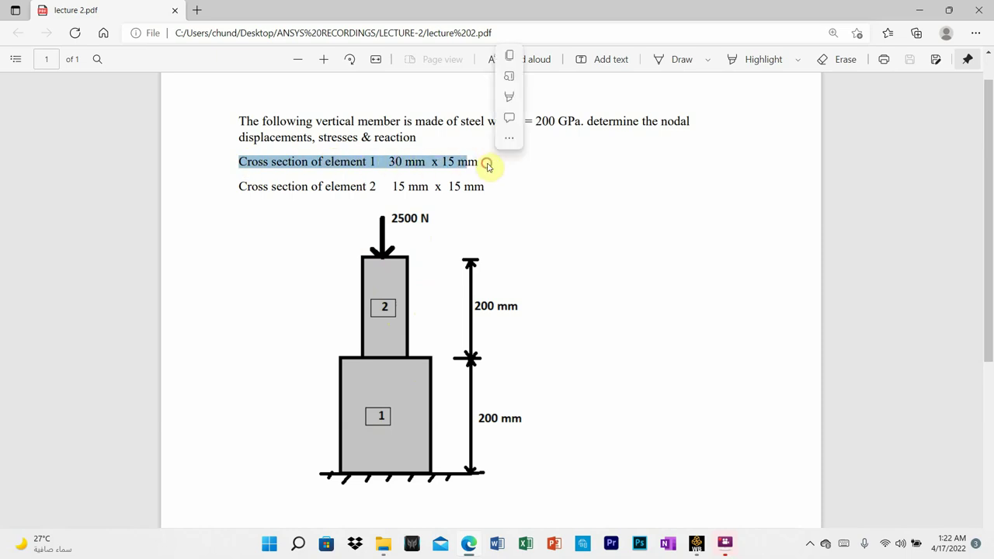
left_click(256, 186)
left_click_drag(240, 188, 500, 189)
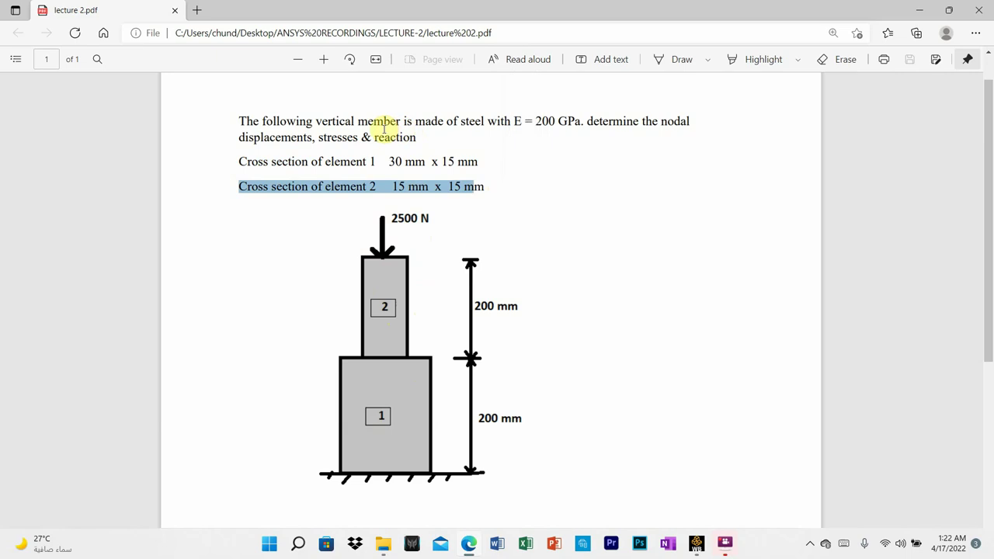
left_click_drag(462, 122, 587, 122)
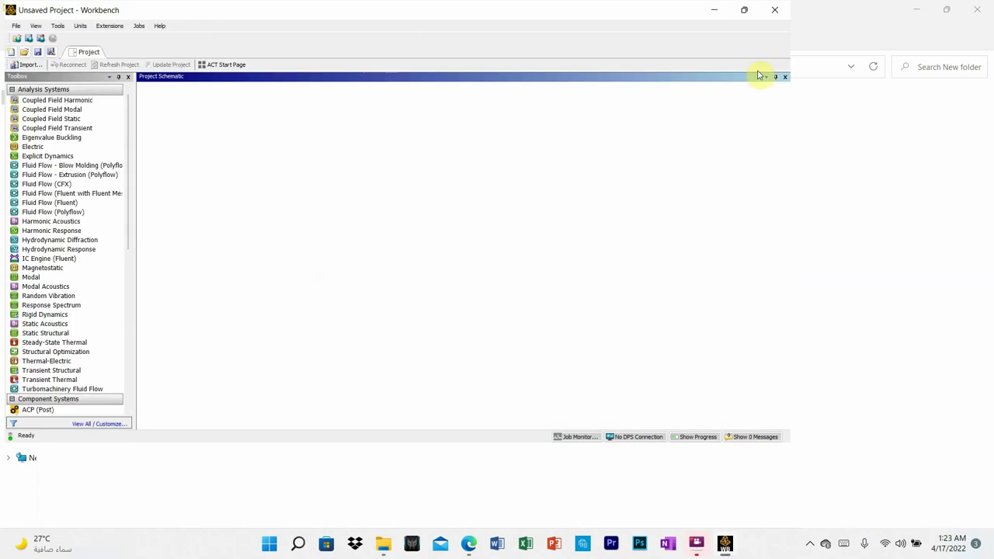
Step: Maximize Workbench and add a Static Structural analysis system to the project
left_click(745, 12)
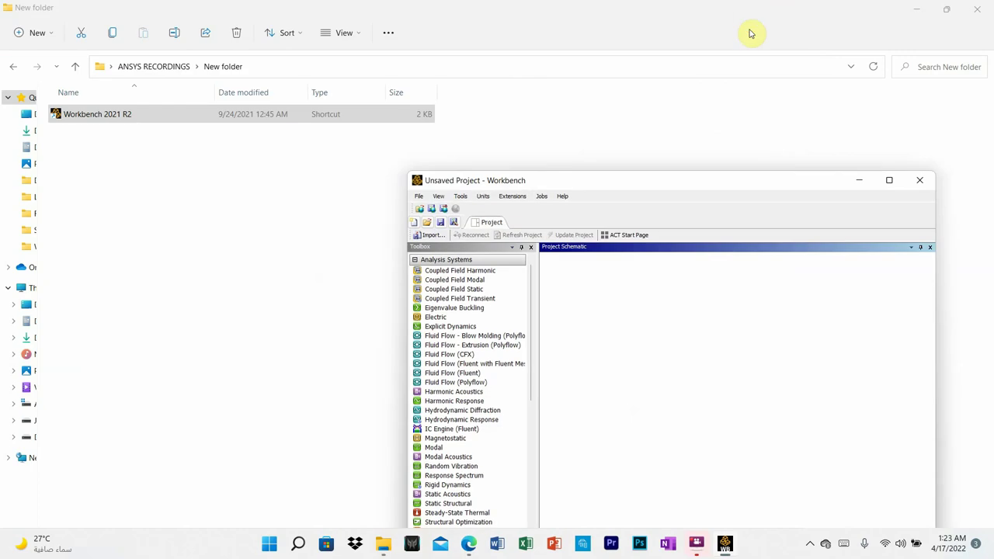
left_click(893, 181)
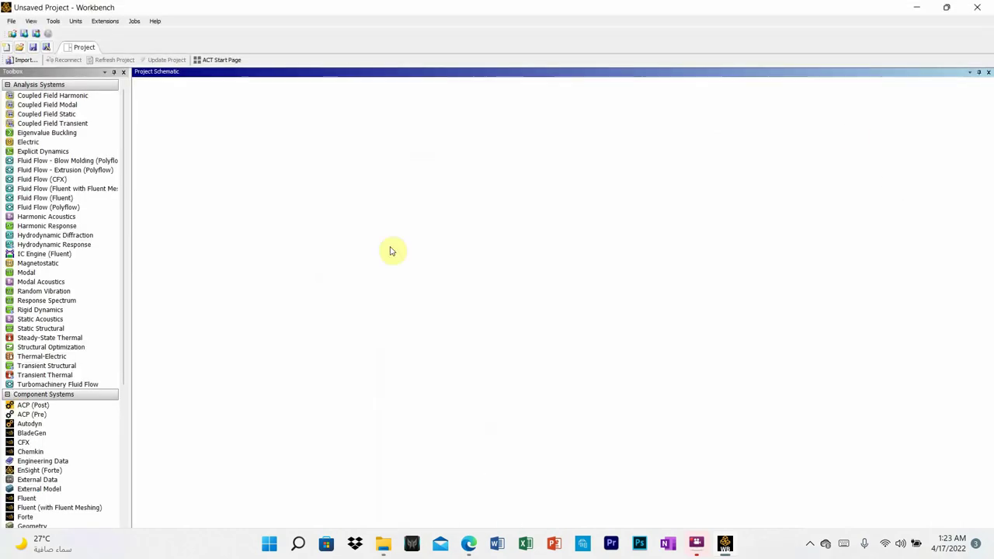
double_click(49, 330)
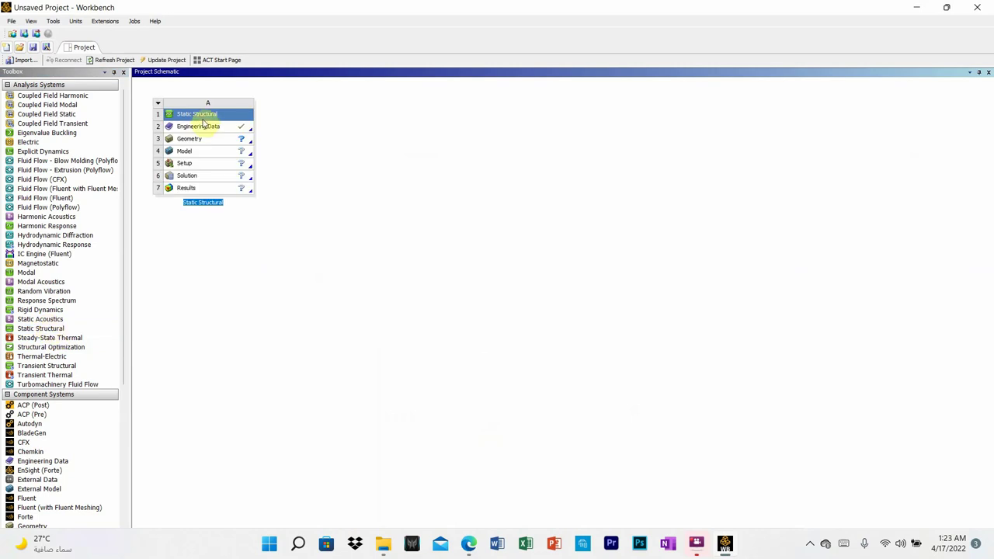
Step: Check in Engineering Data that the material is Structural Steel, then return to the project
left_click(196, 130)
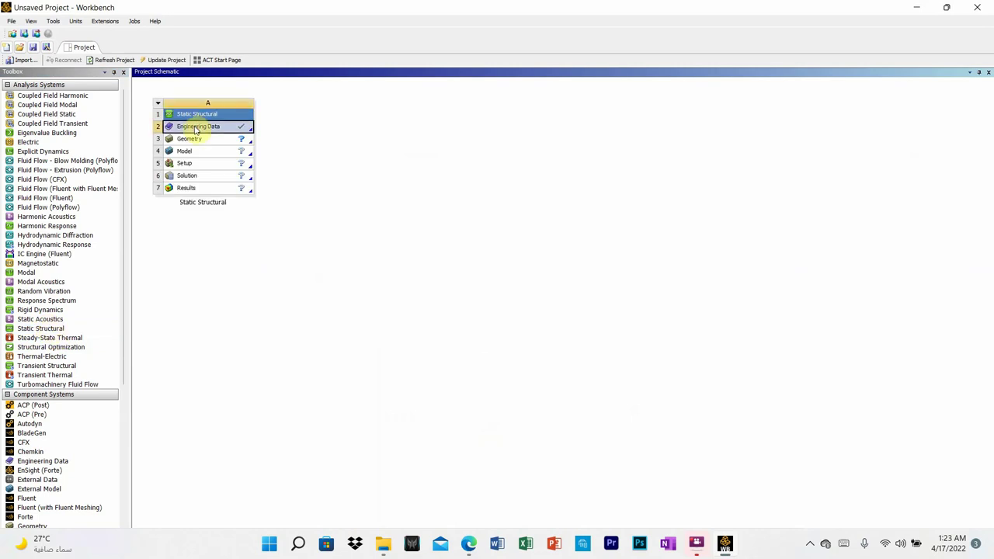
double_click(196, 130)
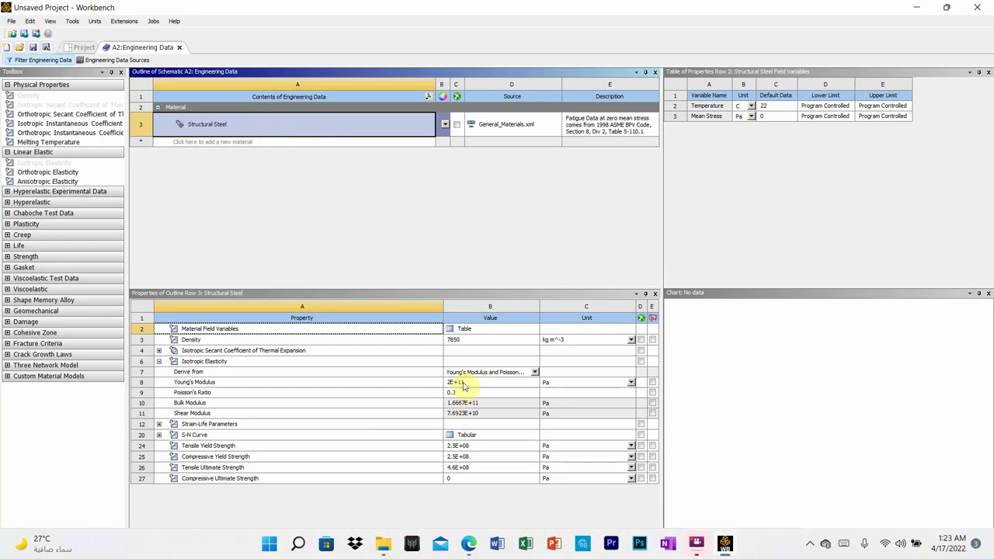
left_click(208, 127)
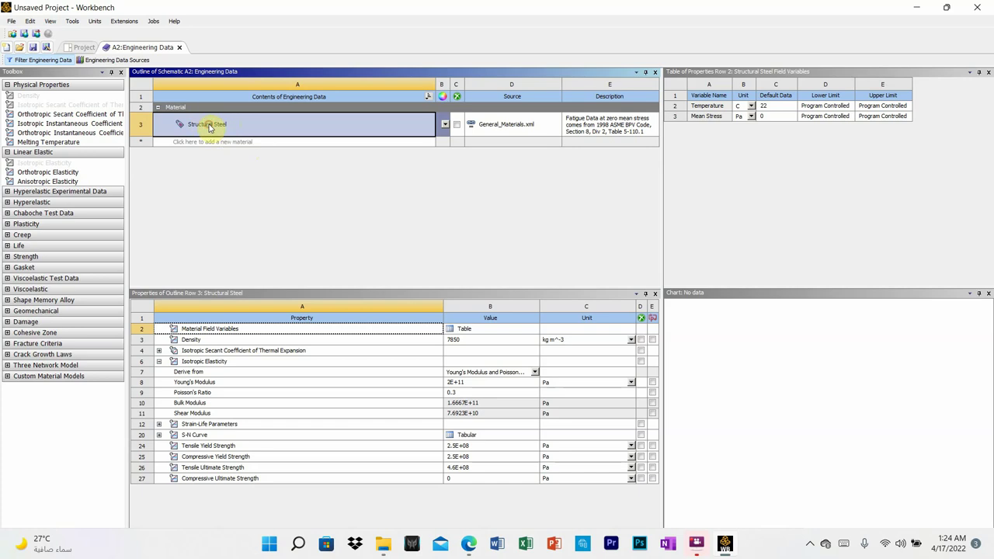
left_click(180, 48)
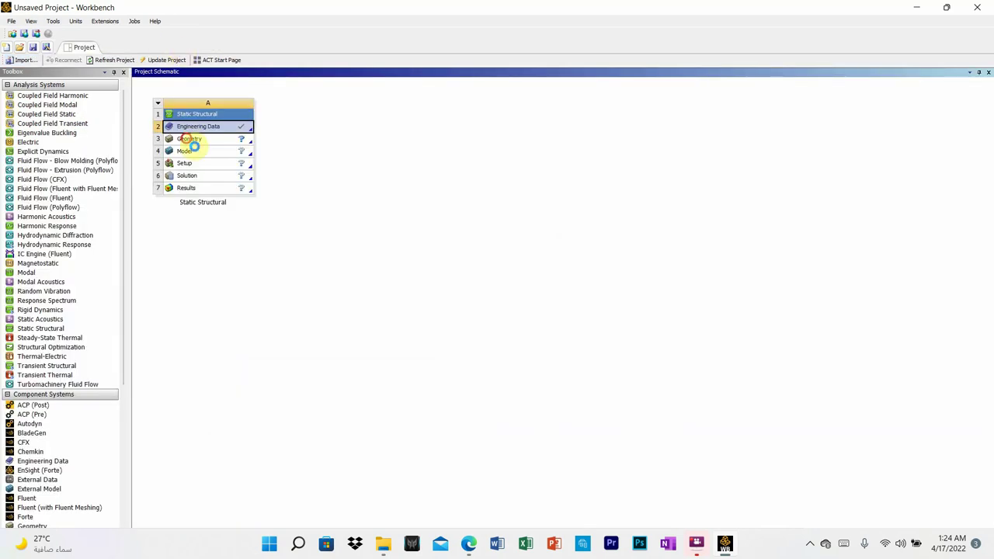
Step: Create a New DesignModeler Geometry from the system's Geometry cell
left_click(189, 139)
right_click(188, 143)
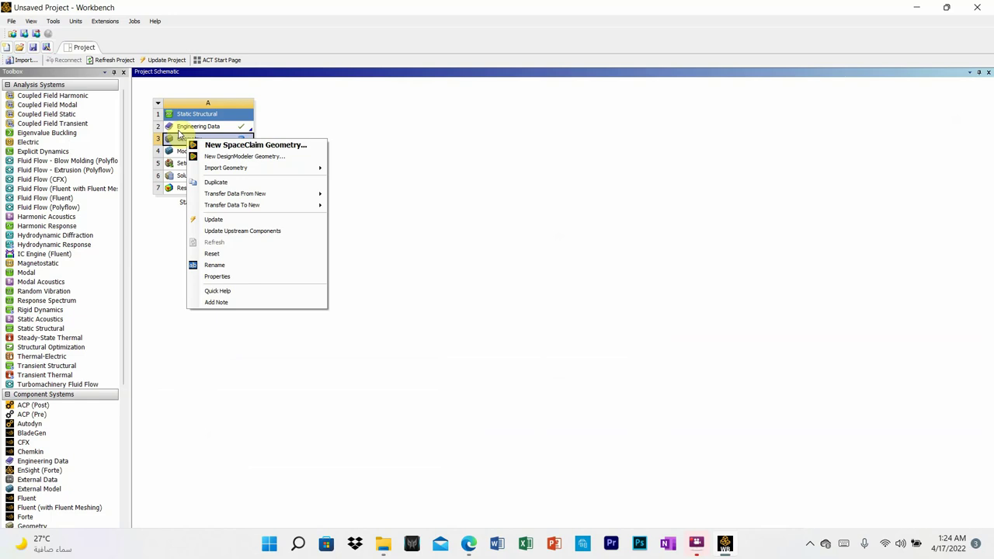
left_click(215, 159)
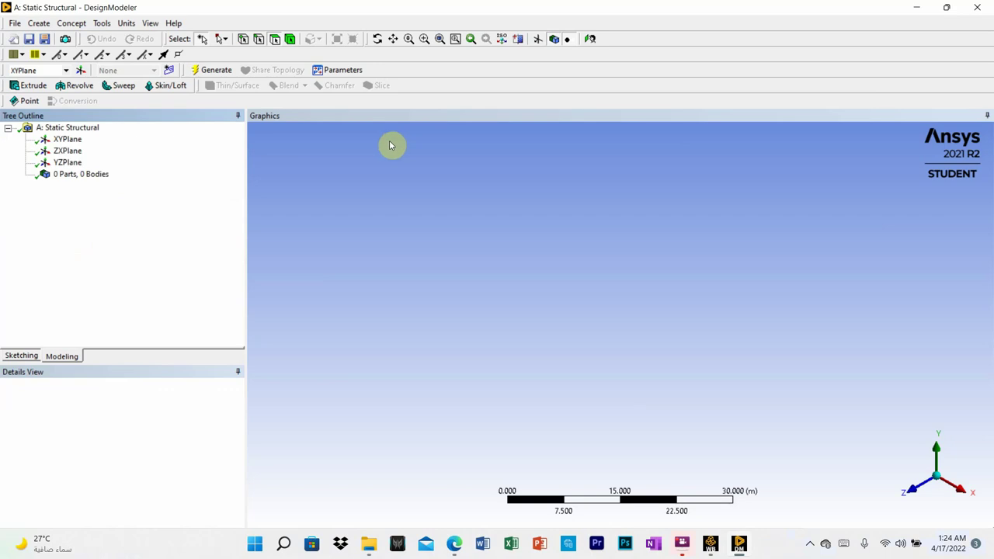
Step: Look at XYPlane face-on, trying the isometric view before snapping down the Z axis
left_click(68, 141)
right_click(68, 143)
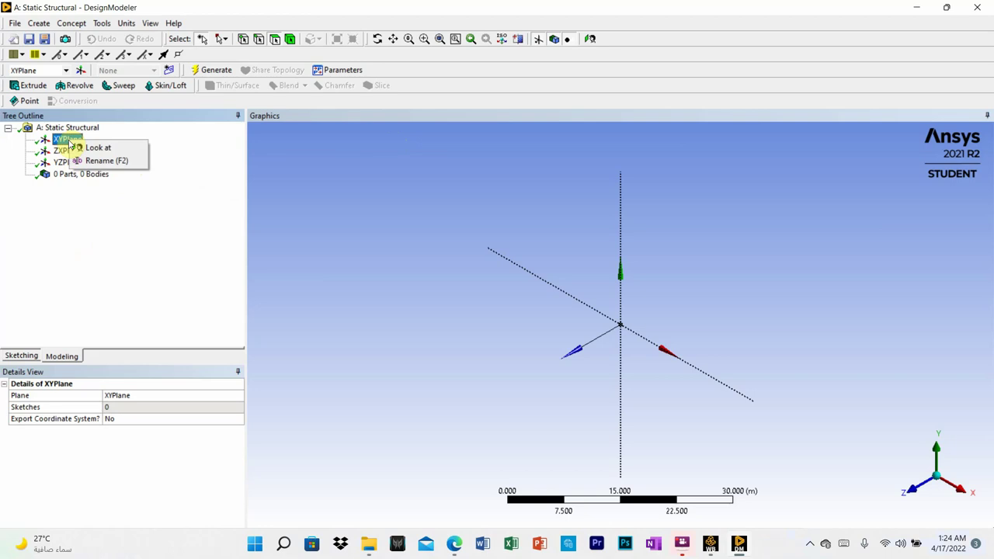
left_click(98, 147)
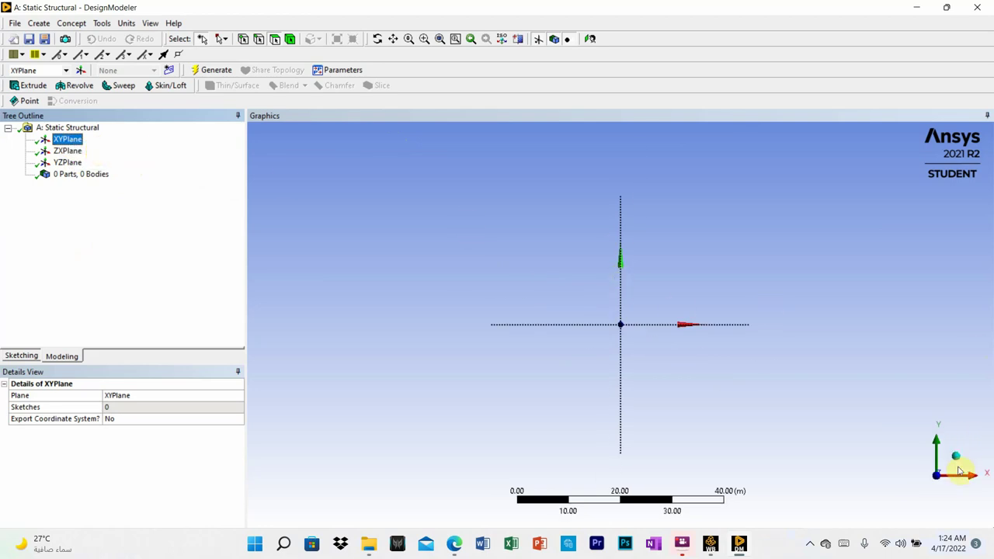
left_click(959, 463)
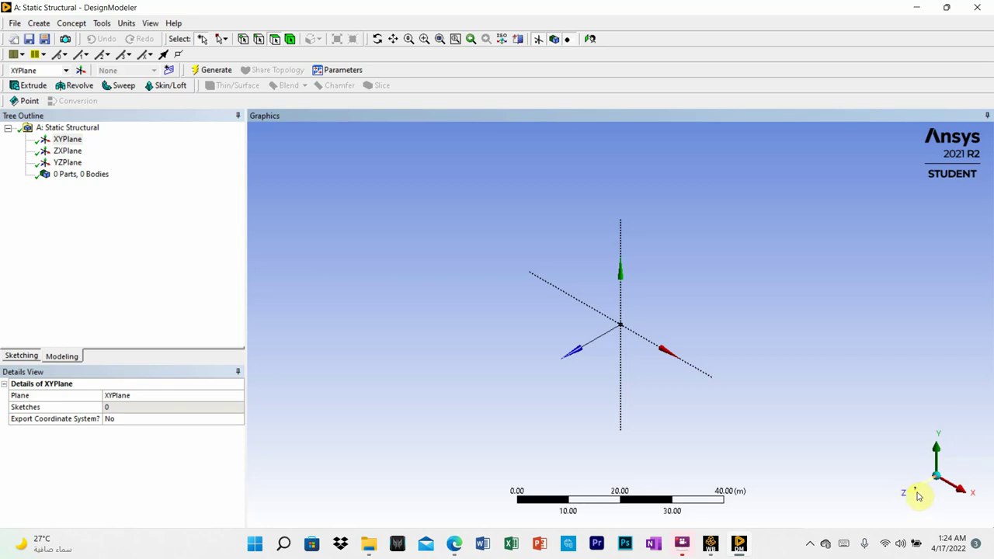
left_click(918, 492)
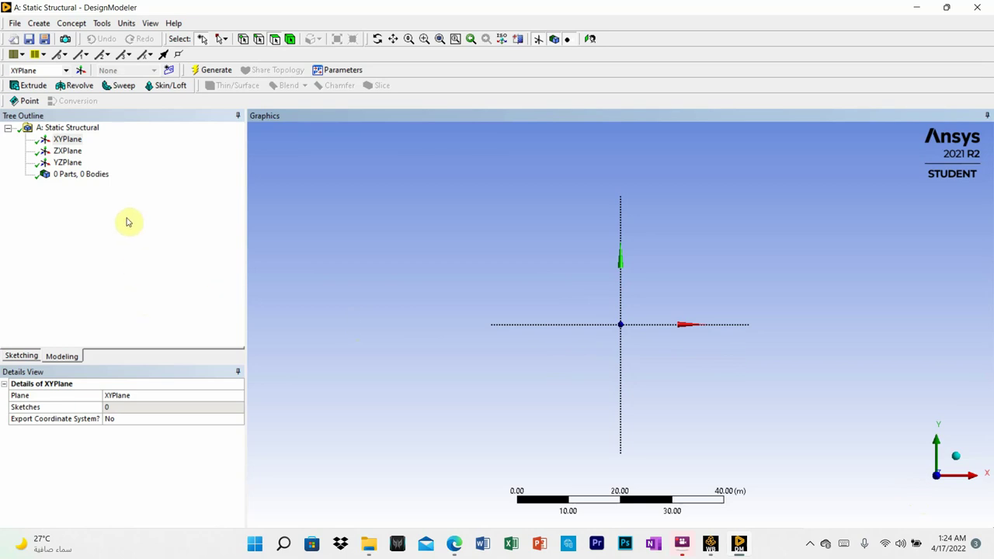
Step: In sketching mode, show the grid in 2D and turn on snapping
left_click(17, 357)
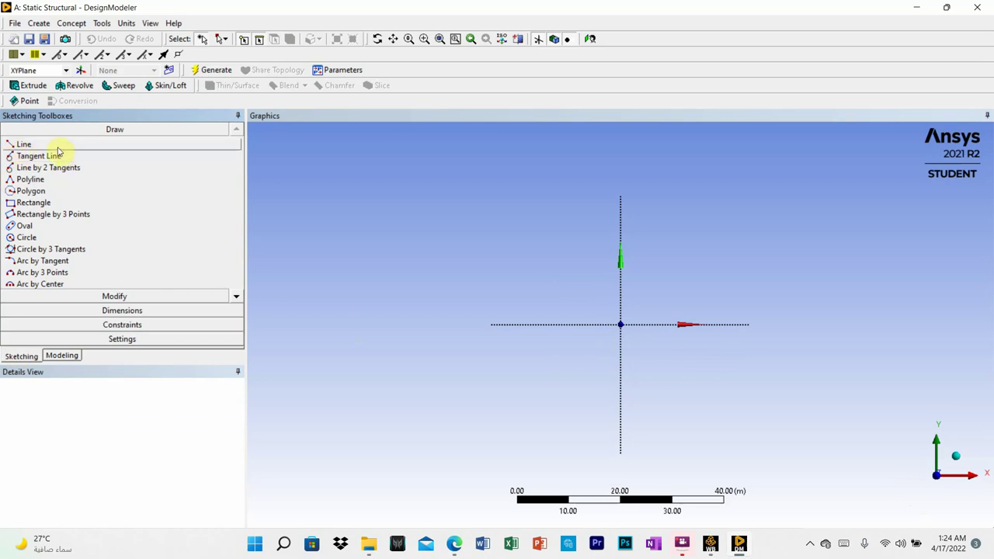
left_click(137, 340)
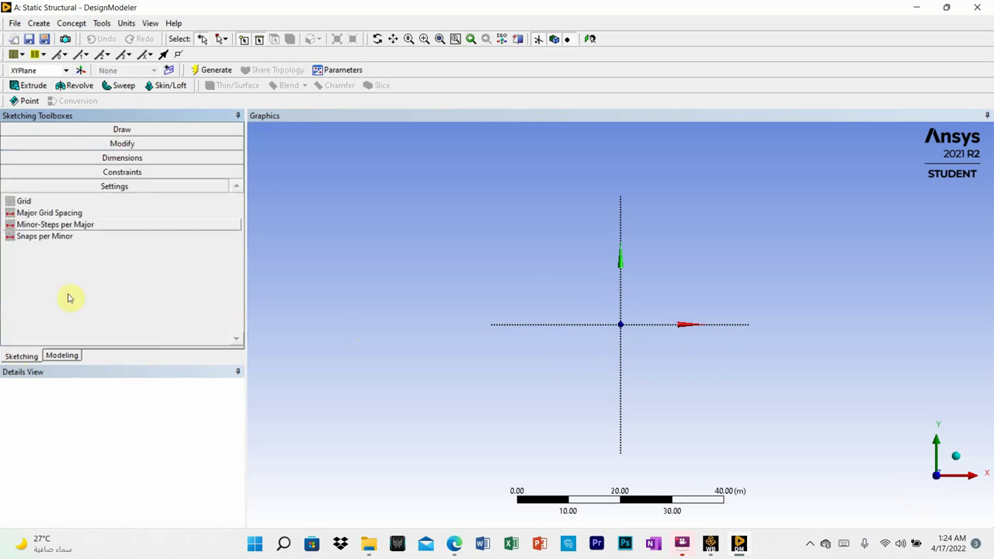
left_click(24, 202)
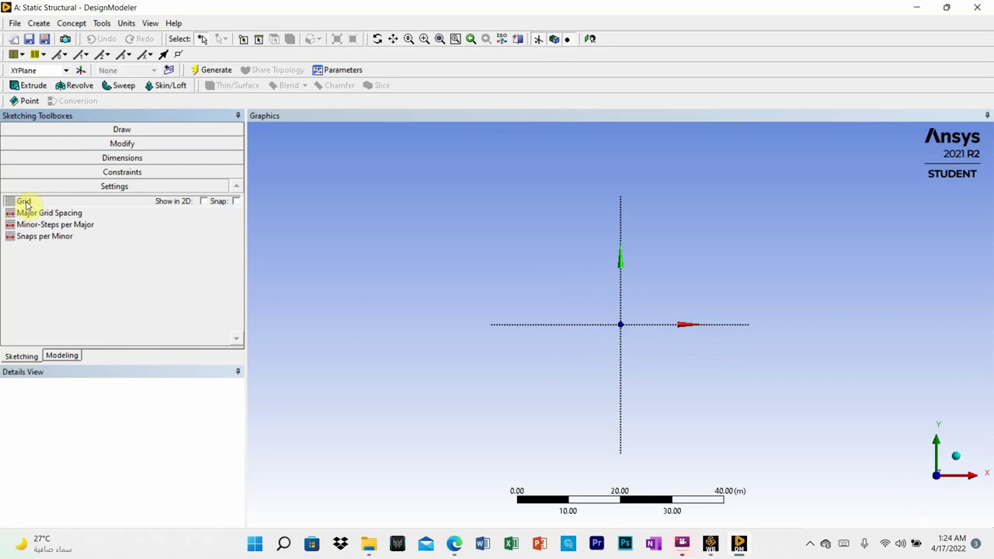
left_click(203, 201)
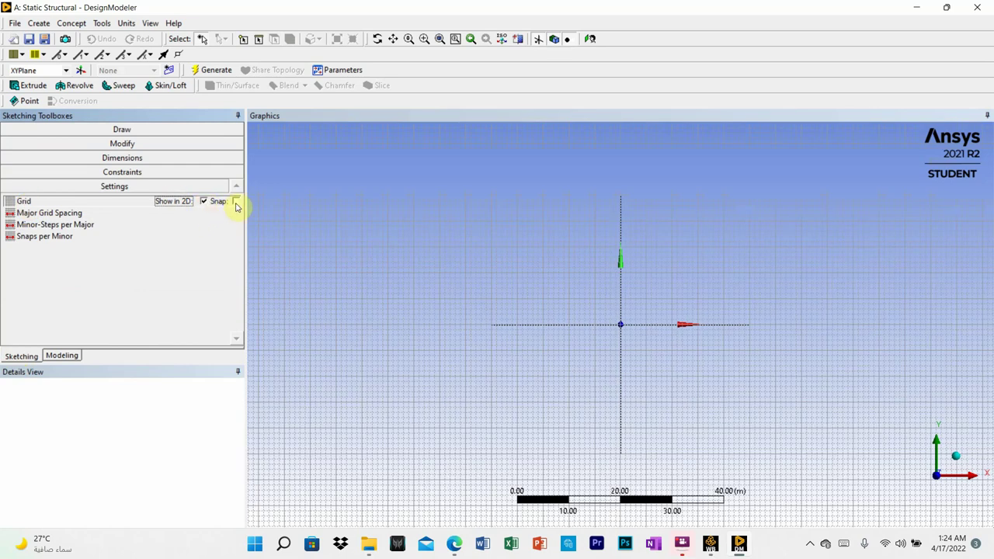
left_click(237, 202)
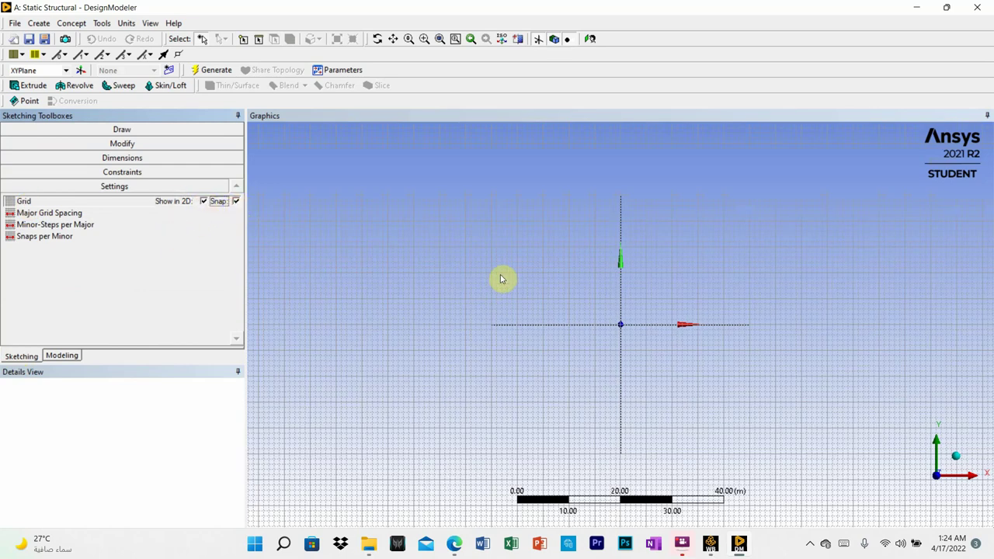
scroll(503, 278, "down", 3)
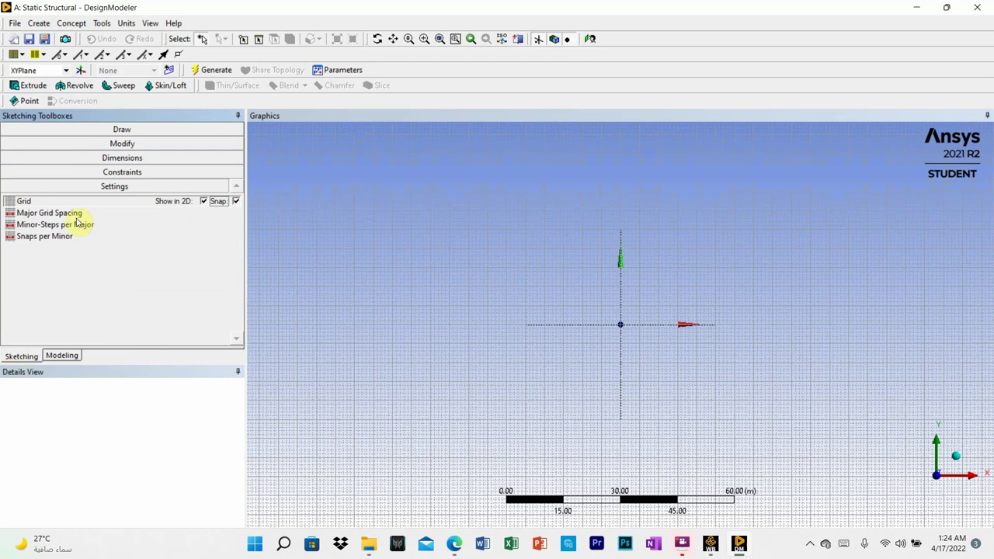
Step: Set model units to millimetres and major grid spacing to 100 mm, then recheck the problem PDF
left_click(70, 214)
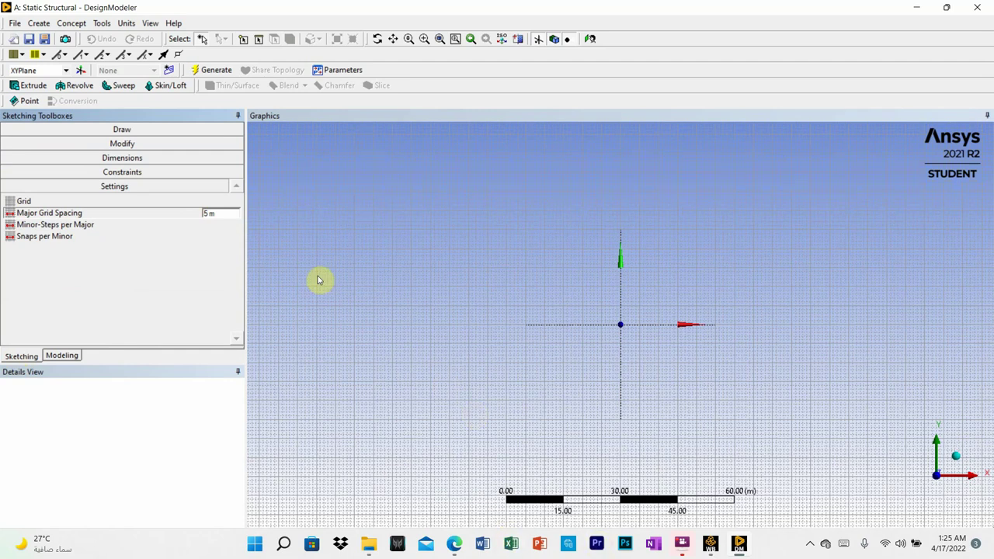
left_click(126, 23)
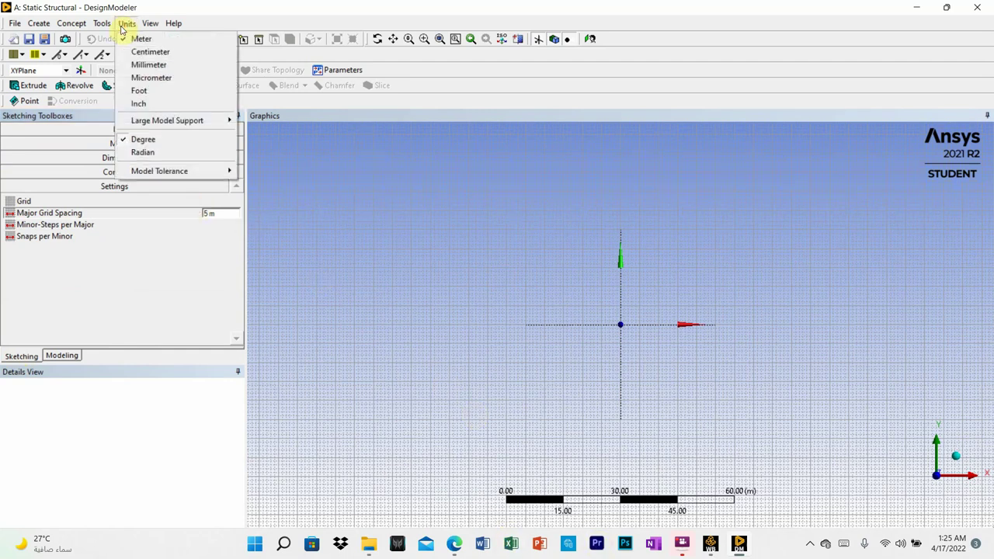
left_click(144, 65)
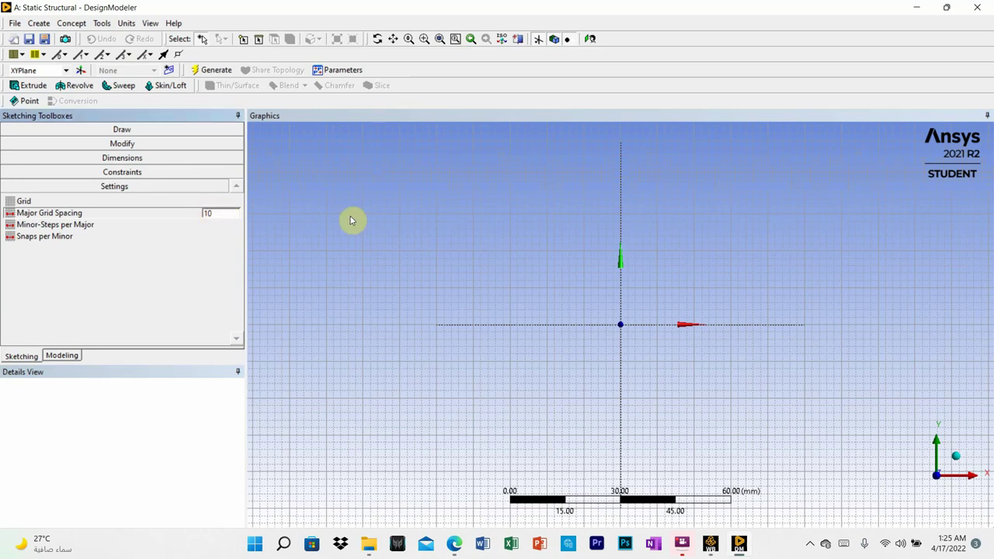
type("0")
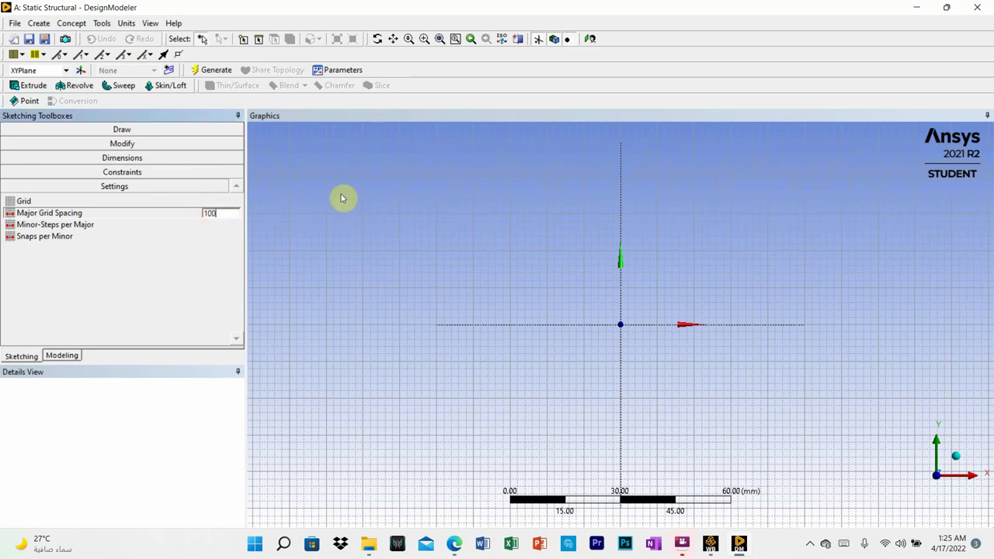
left_click(192, 280)
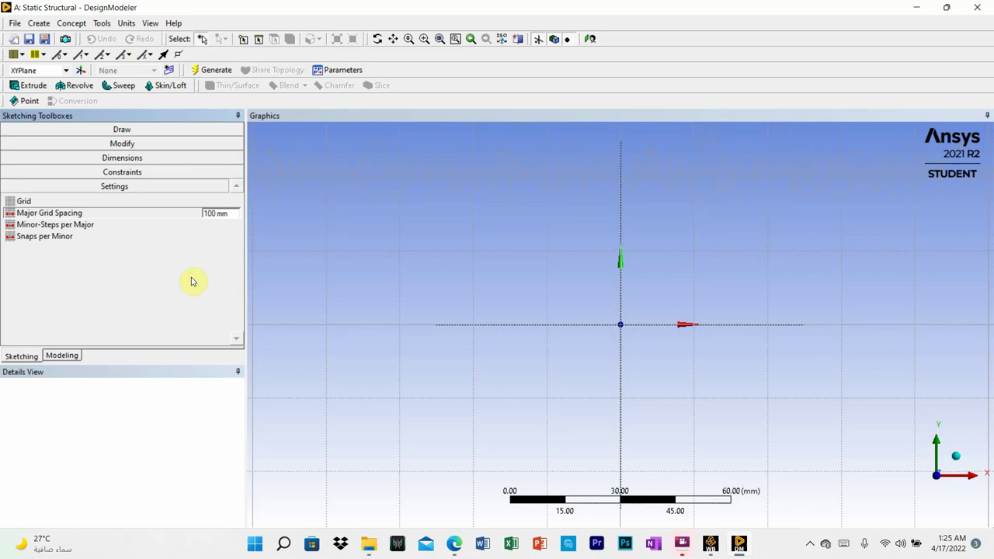
scroll(514, 275, "down", 5)
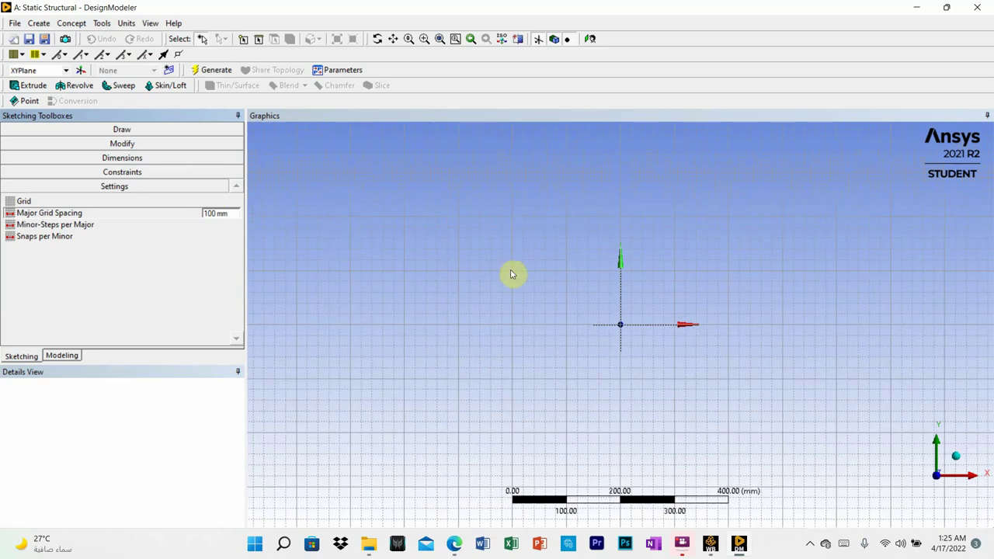
scroll(568, 234, "down", 1)
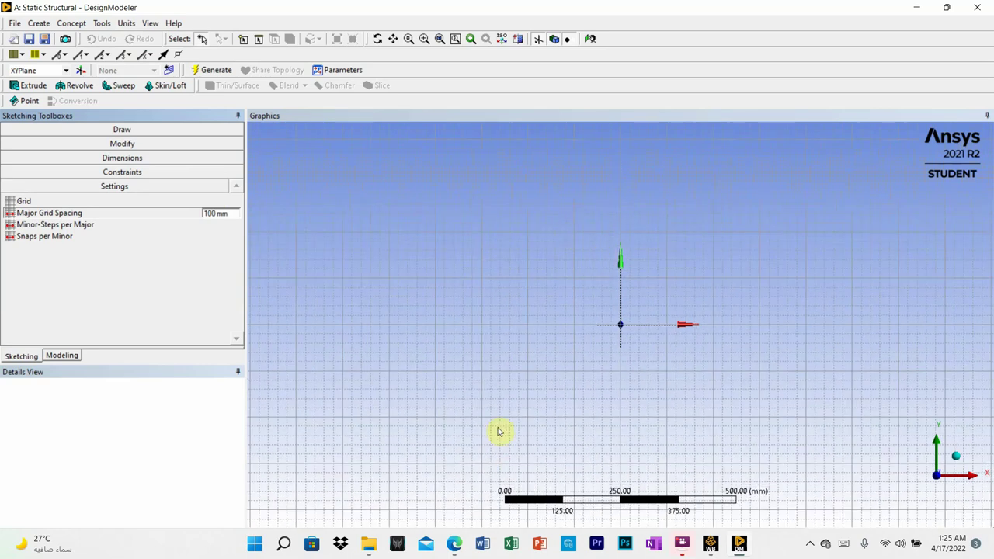
left_click(455, 544)
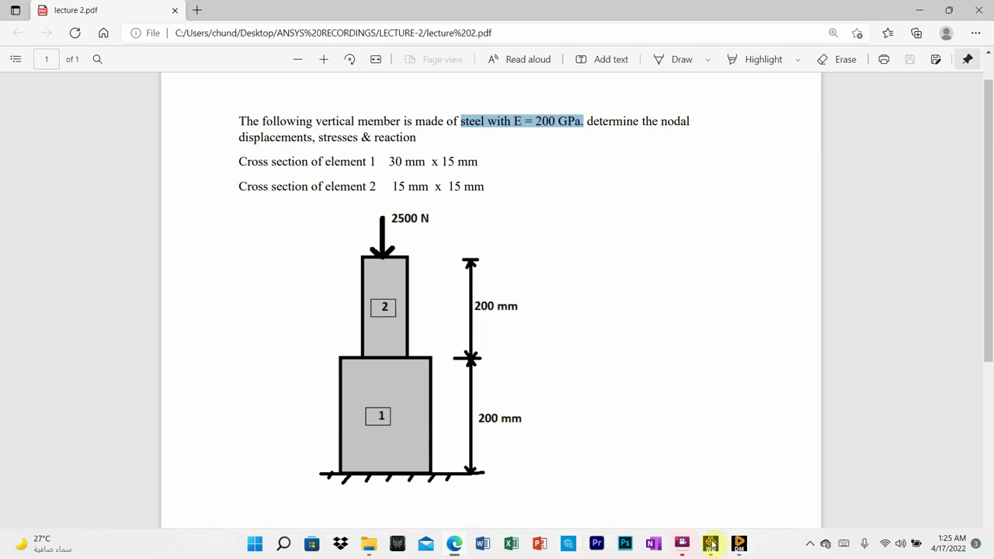
left_click(739, 544)
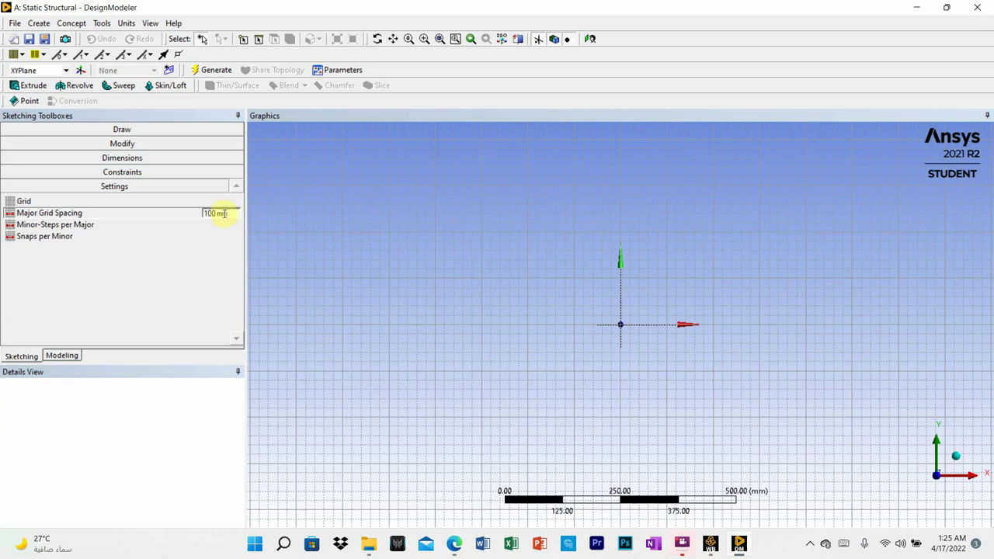
Step: Draw line Ln7 from the sketch origin straight up along the Y axis
left_click(114, 129)
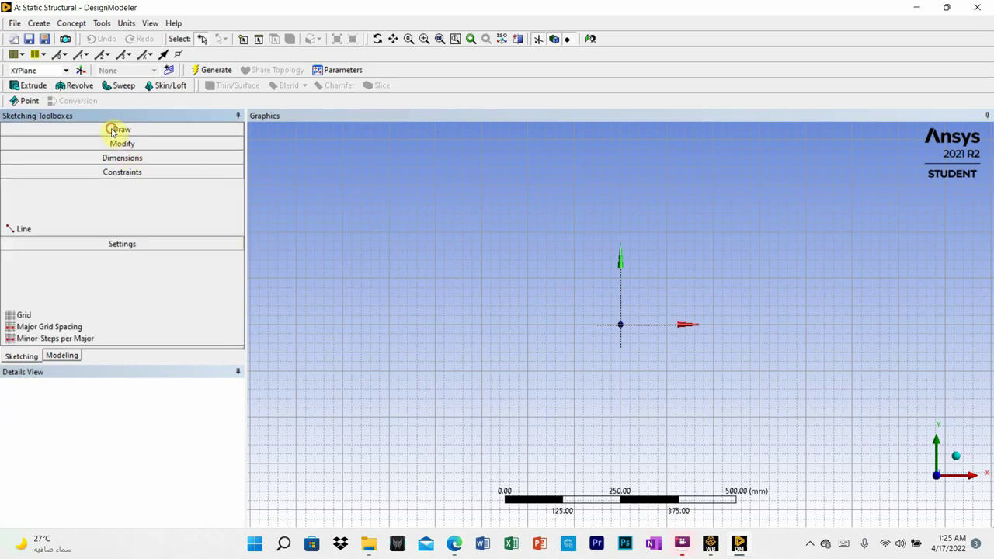
left_click(30, 146)
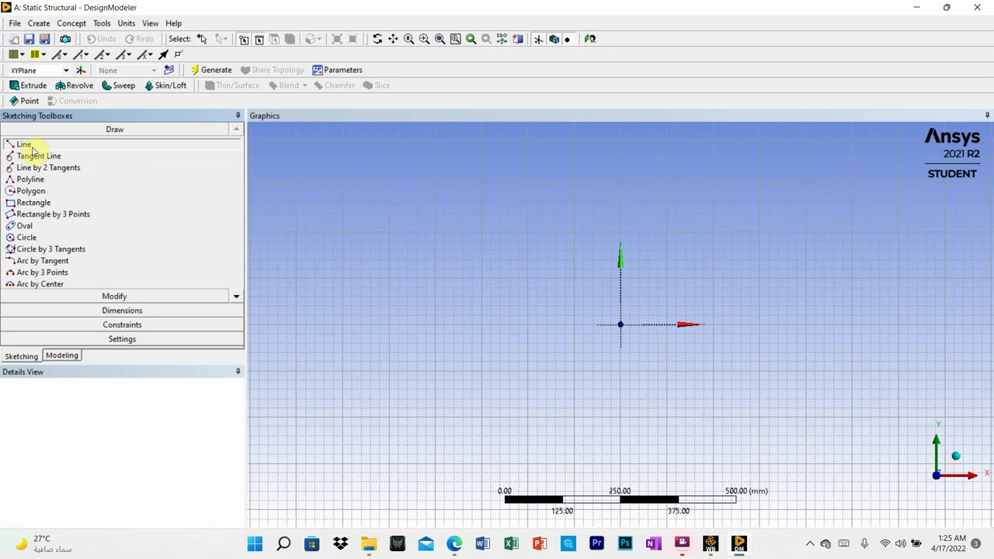
scroll(613, 289, "up", 1)
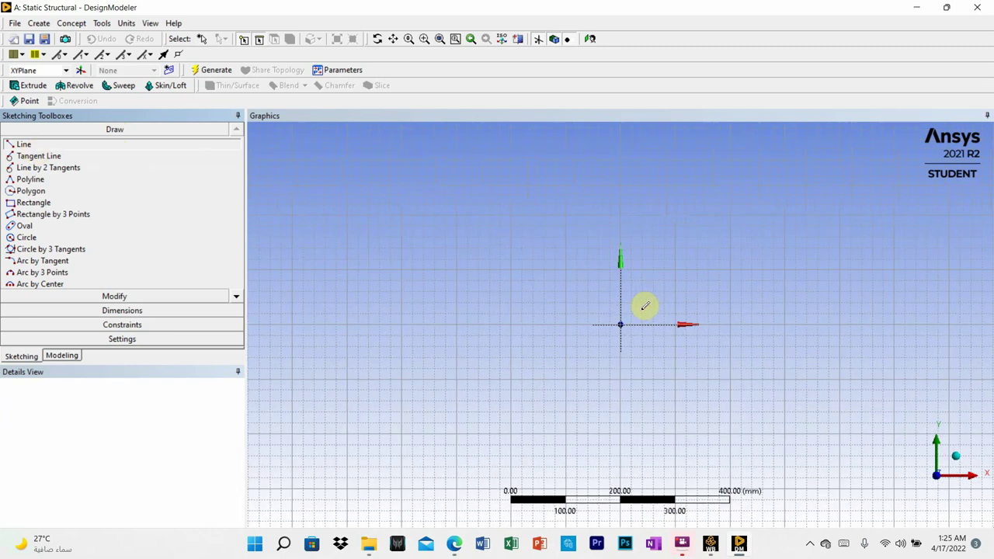
scroll(623, 322, "up", 3)
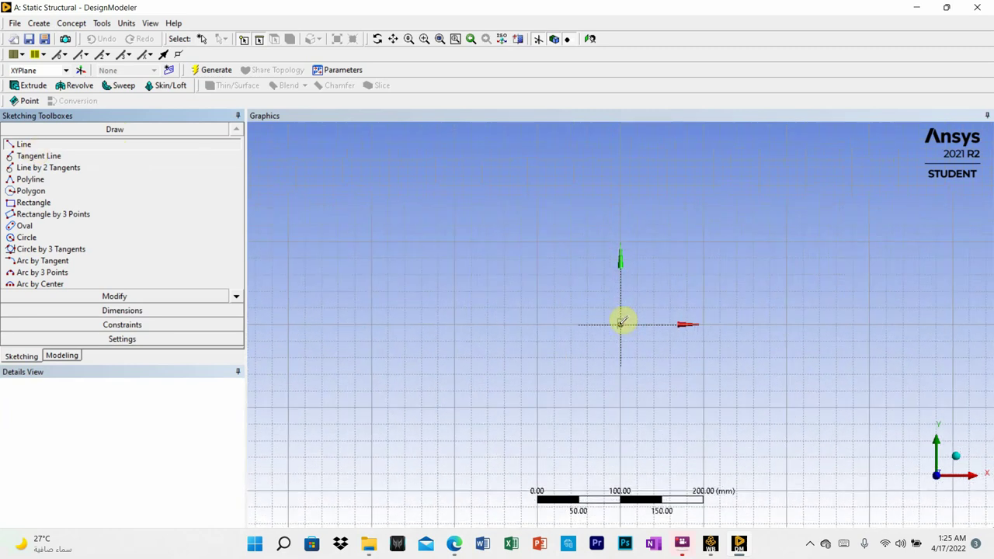
left_click(622, 322)
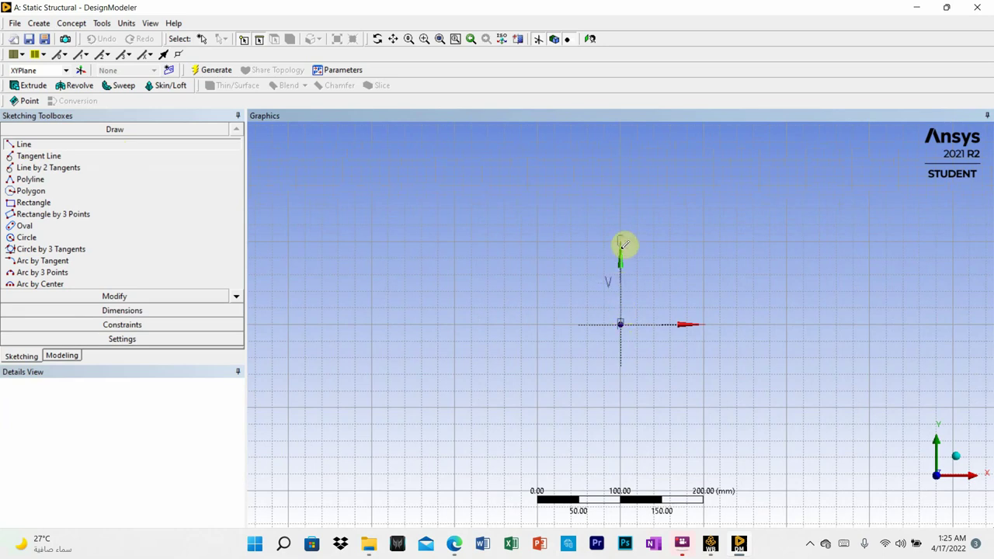
scroll(625, 223, "down", 2)
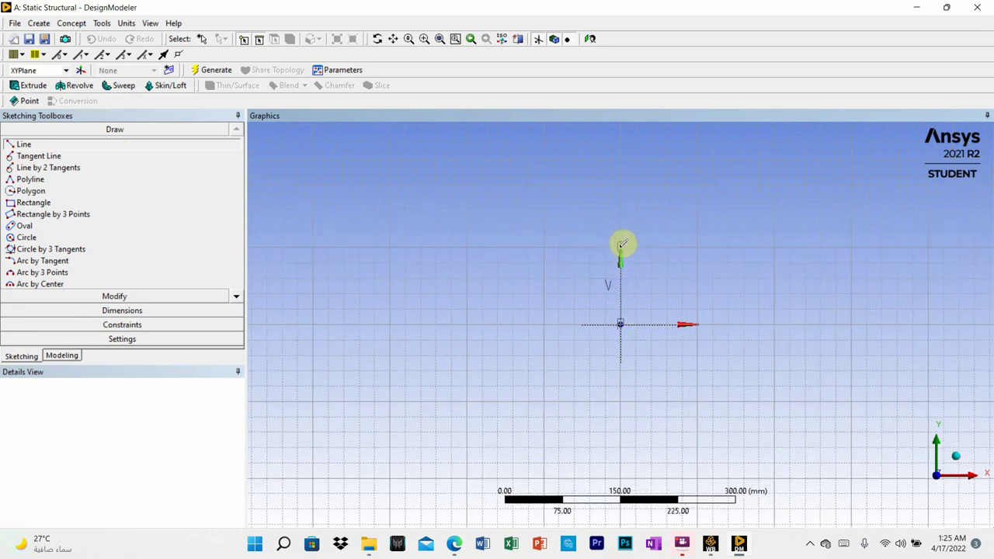
left_click(620, 169)
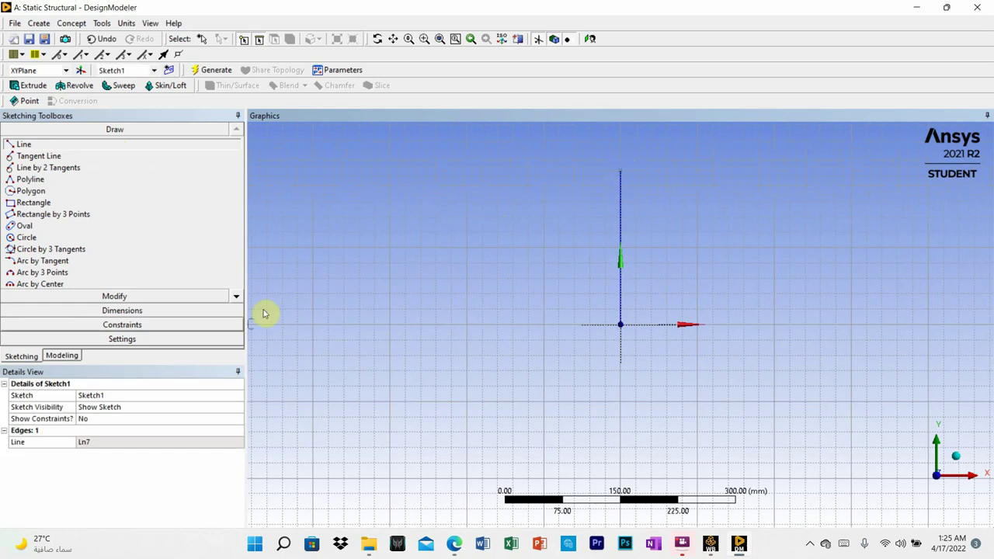
Step: Dimension line Ln7 with a 200 mm vertical length V1 placed to its left
left_click(122, 310)
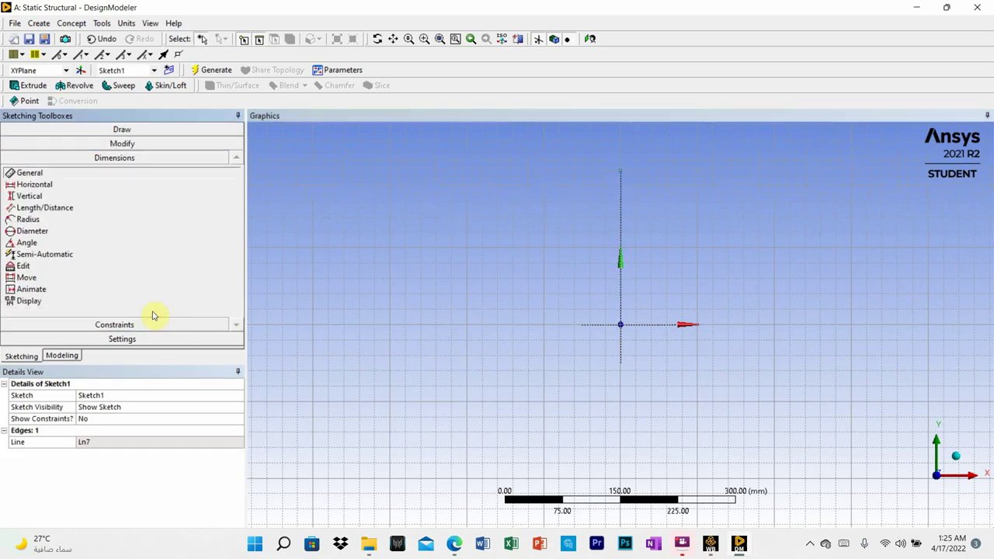
left_click(31, 172)
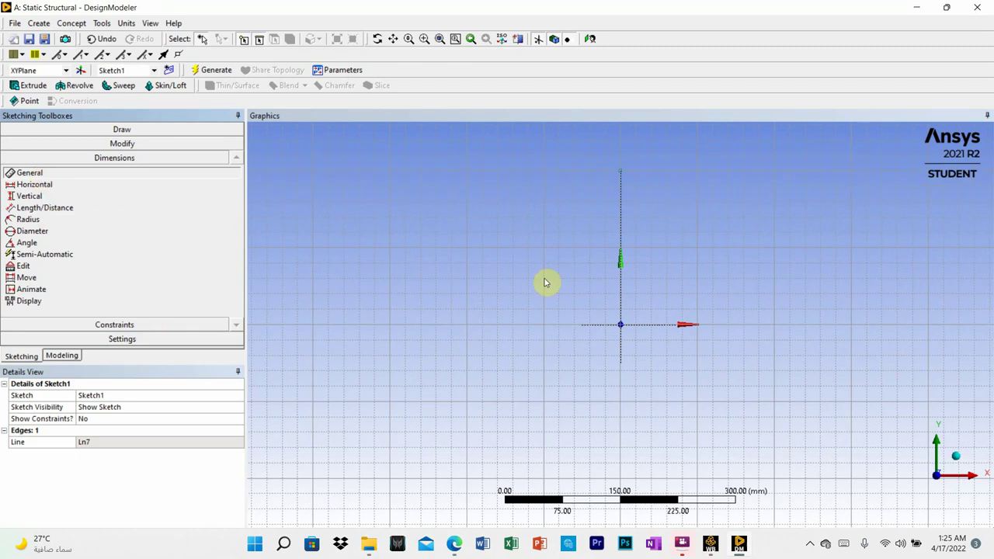
left_click(616, 236)
left_click(587, 231)
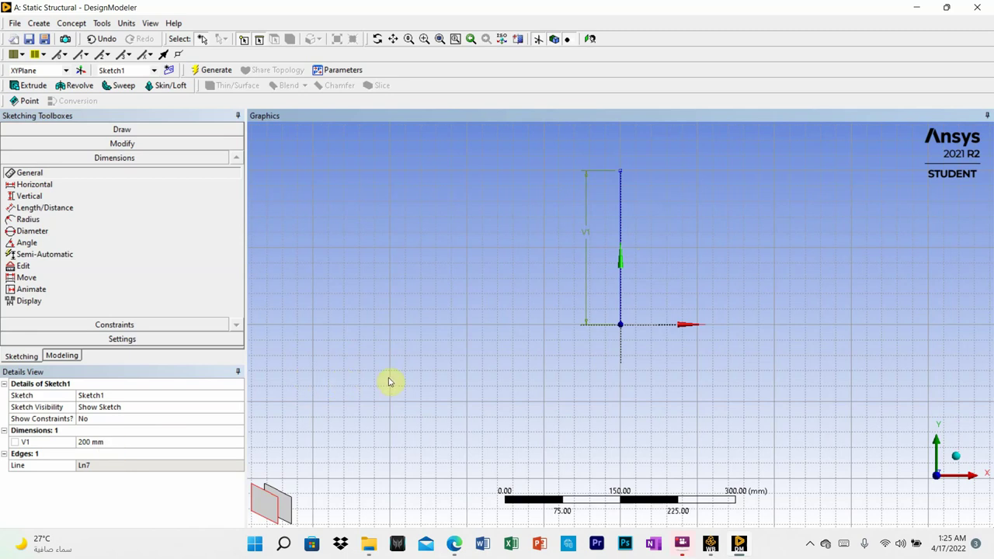
scroll(390, 382, "down", 1)
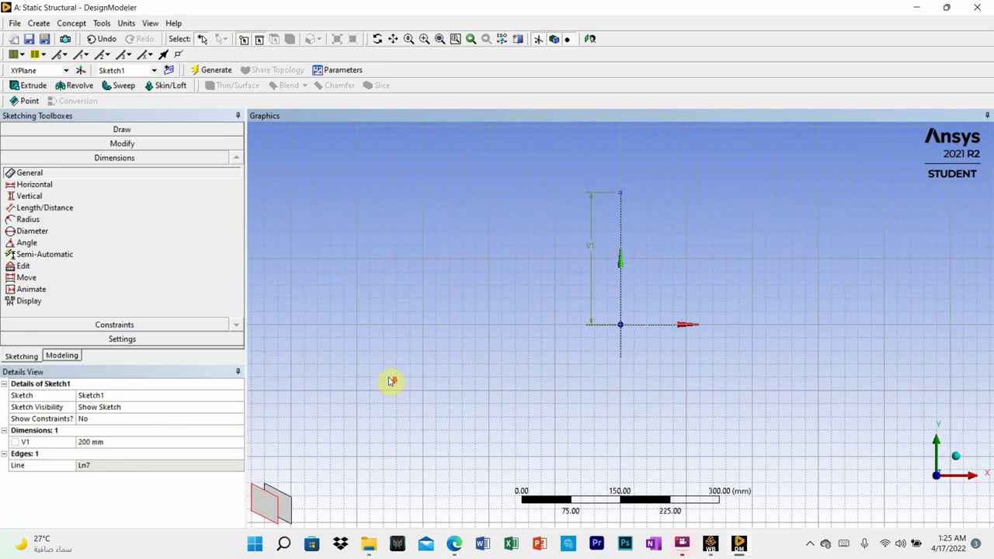
Step: Create Sketch2 and draw line Ln8 upward from the top end of Ln7
left_click(168, 71)
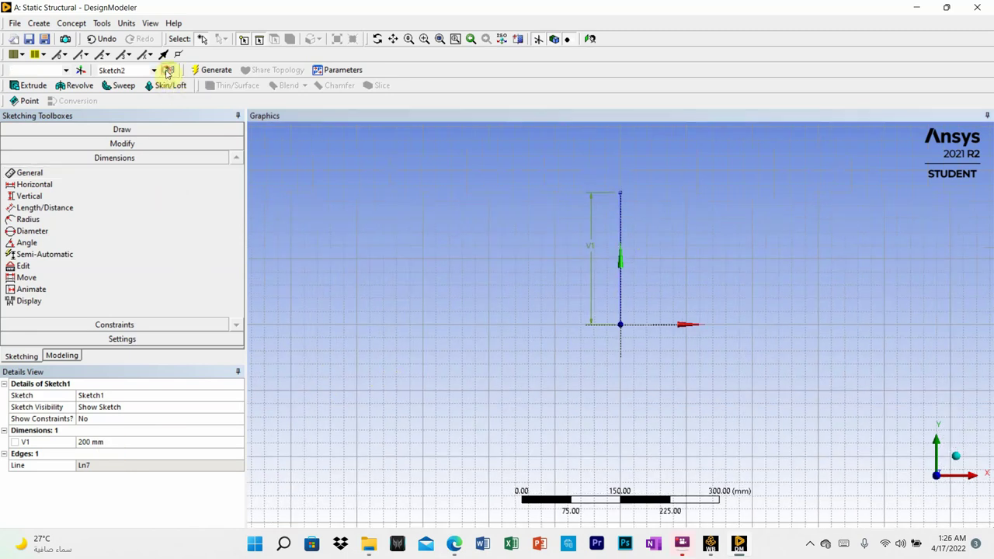
left_click(90, 129)
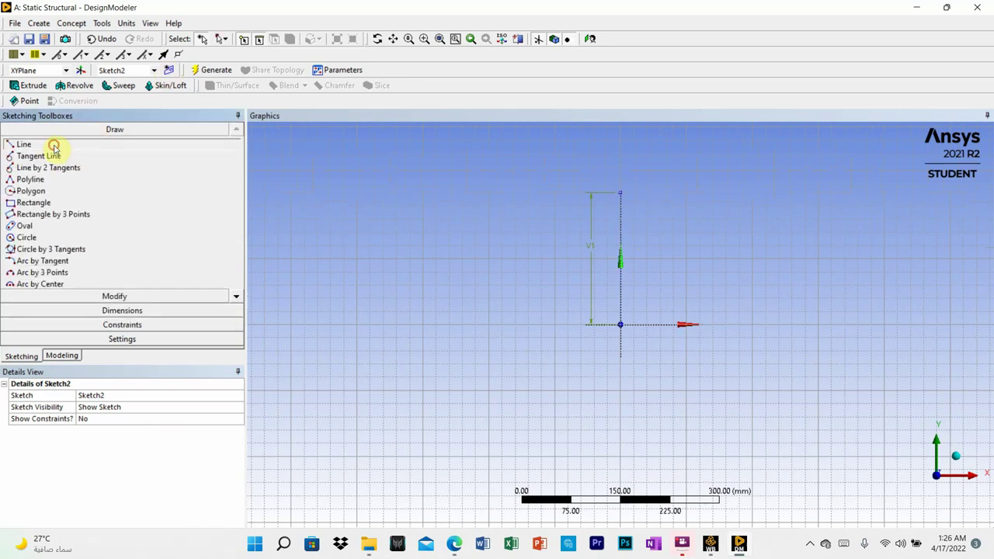
left_click(53, 146)
scroll(518, 277, "down", 4)
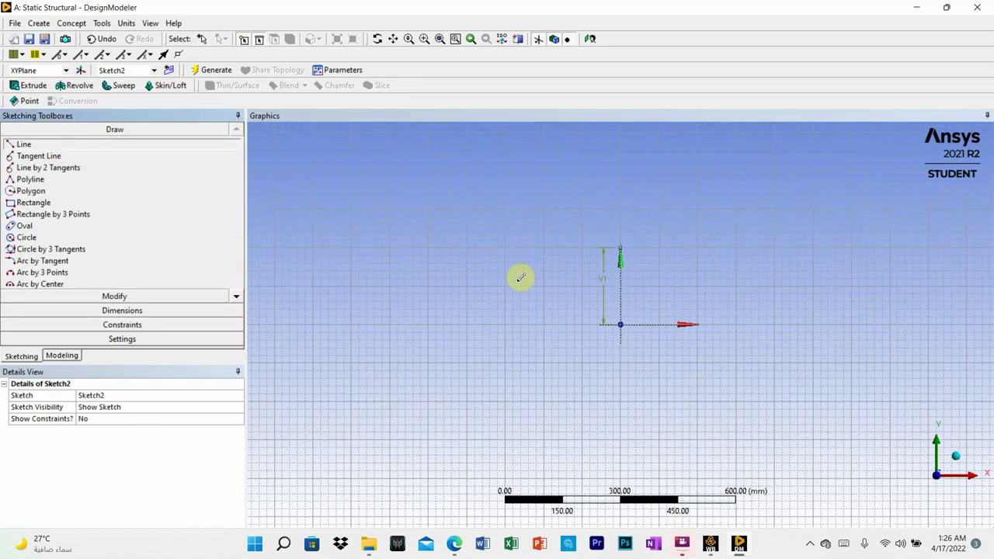
left_click(621, 246)
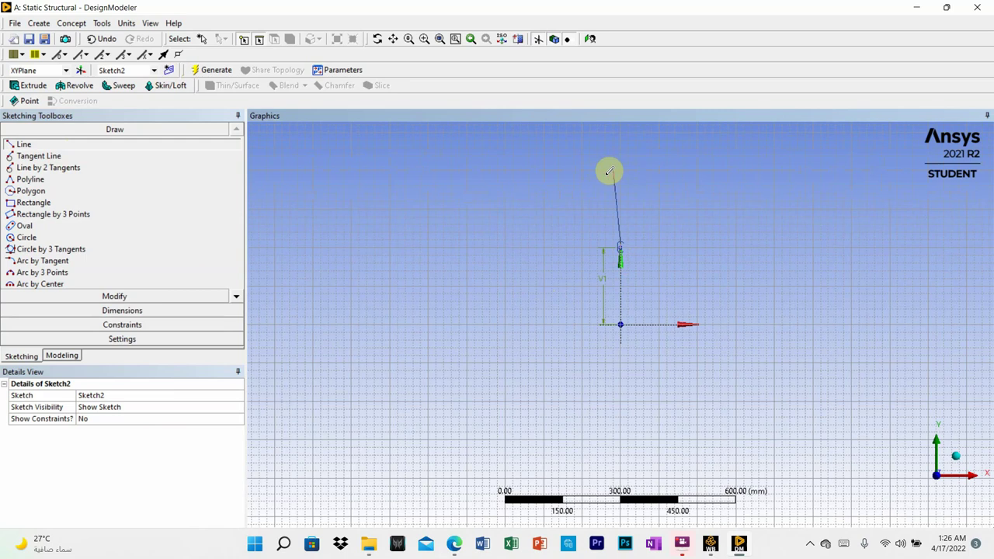
key("Escape")
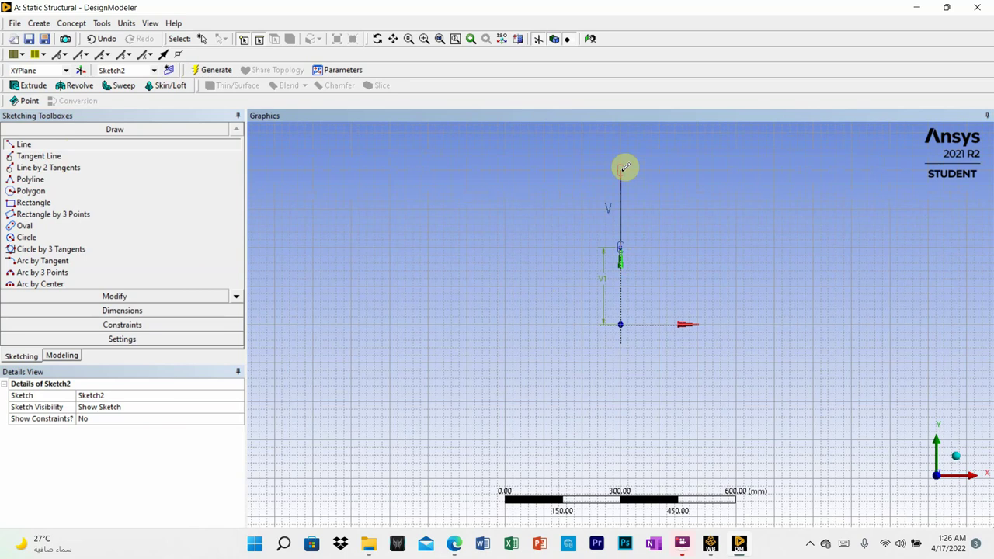
left_click(625, 168)
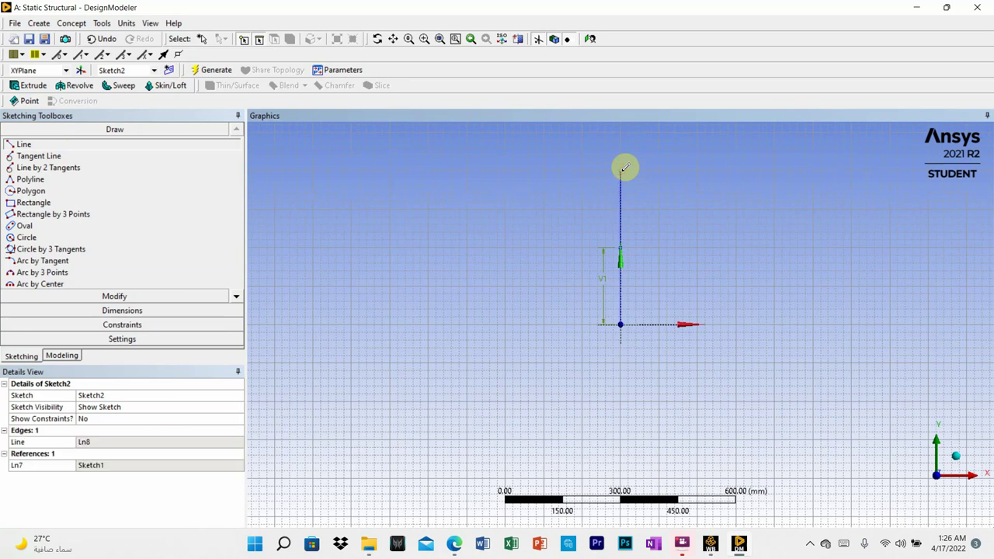
Step: Dimension Sketch2's upper line Ln8 as V2 = 200 mm
left_click(187, 312)
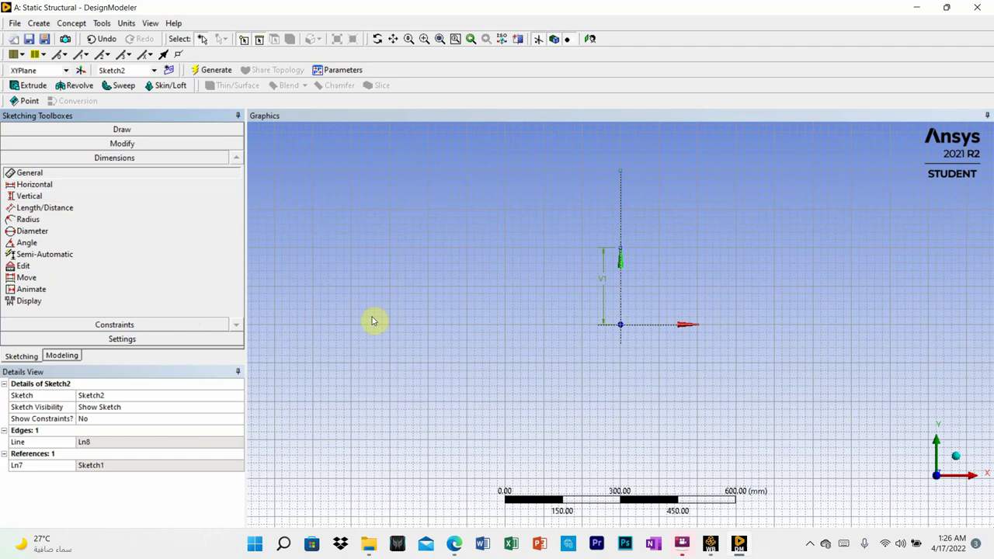
left_click(620, 216)
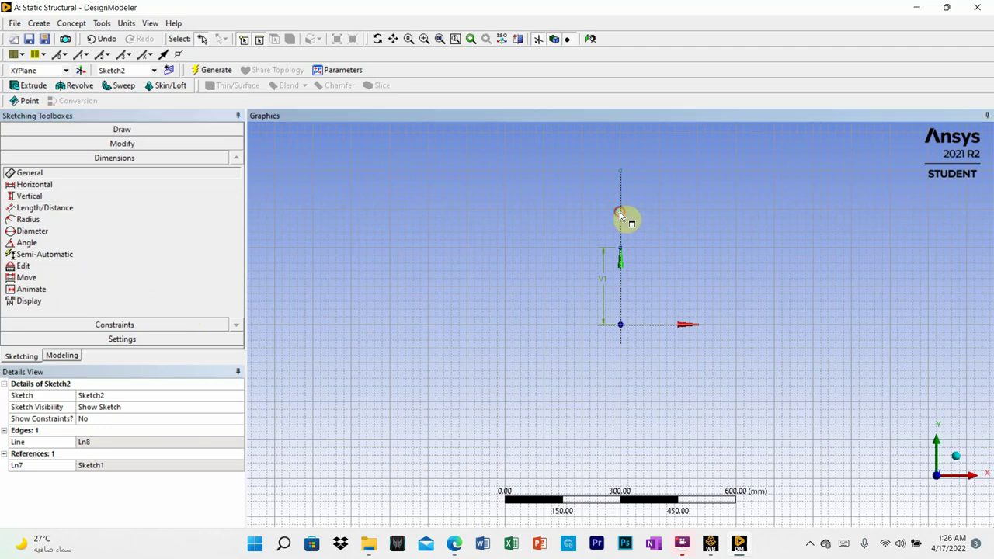
left_click(610, 207)
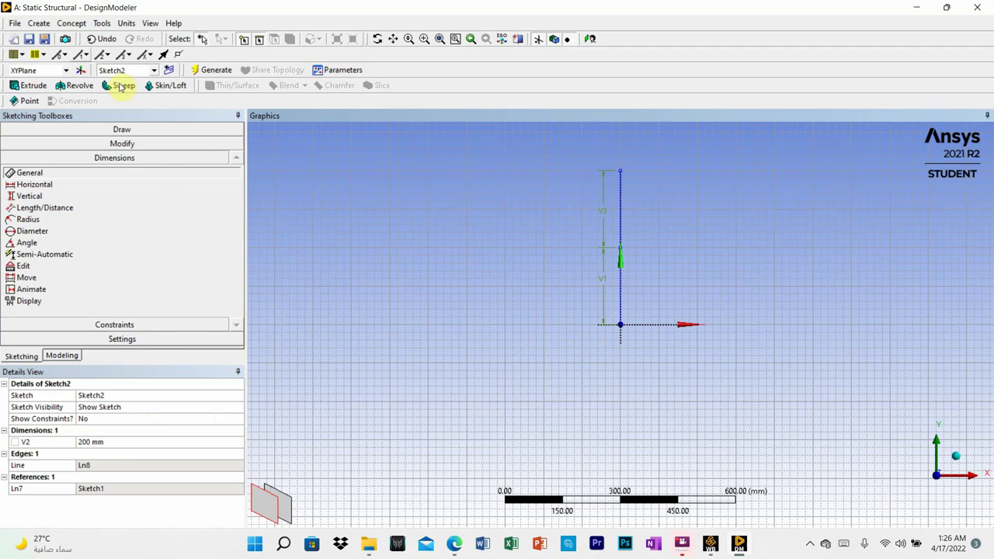
Step: Create Line1 with Lines From Sketches on the lower sketch line and generate it
left_click(75, 25)
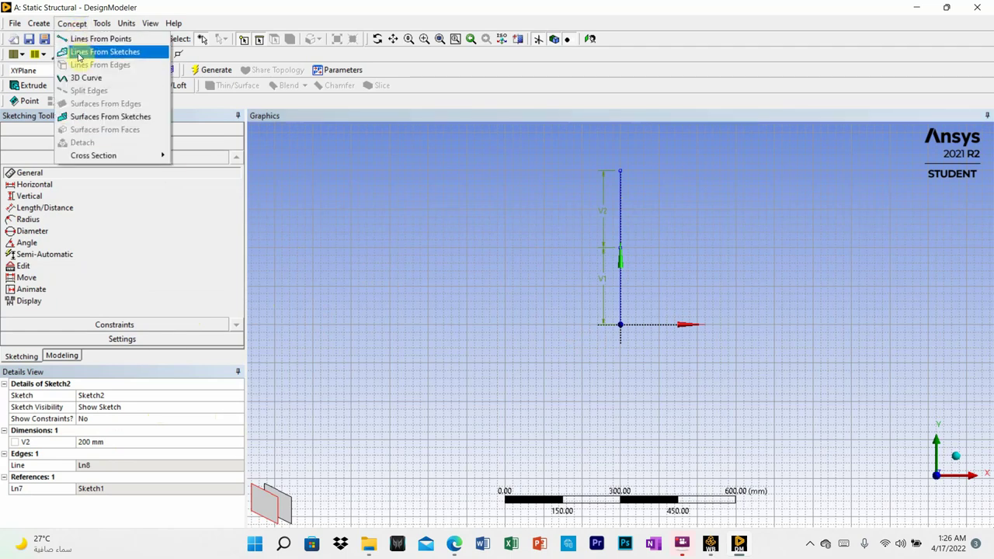
left_click(78, 54)
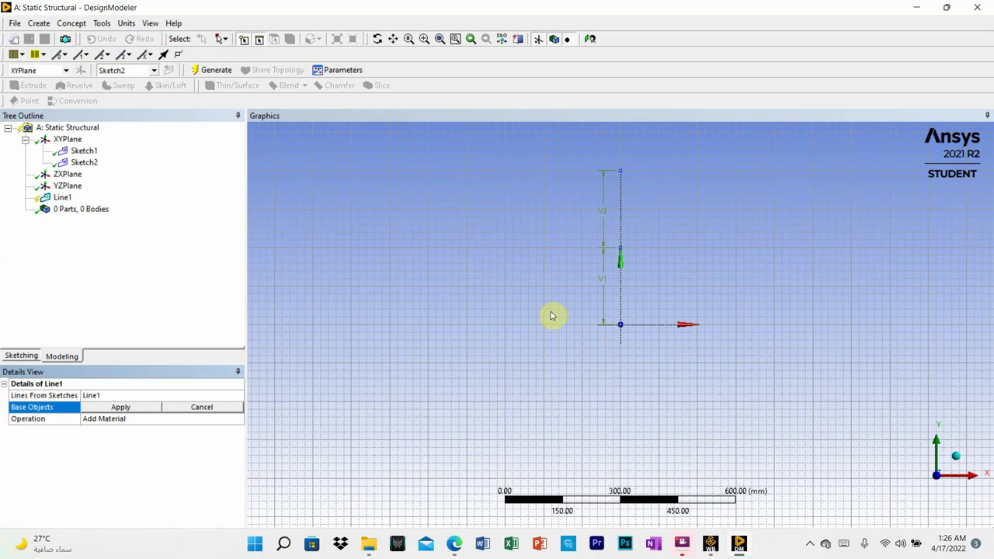
left_click(622, 288)
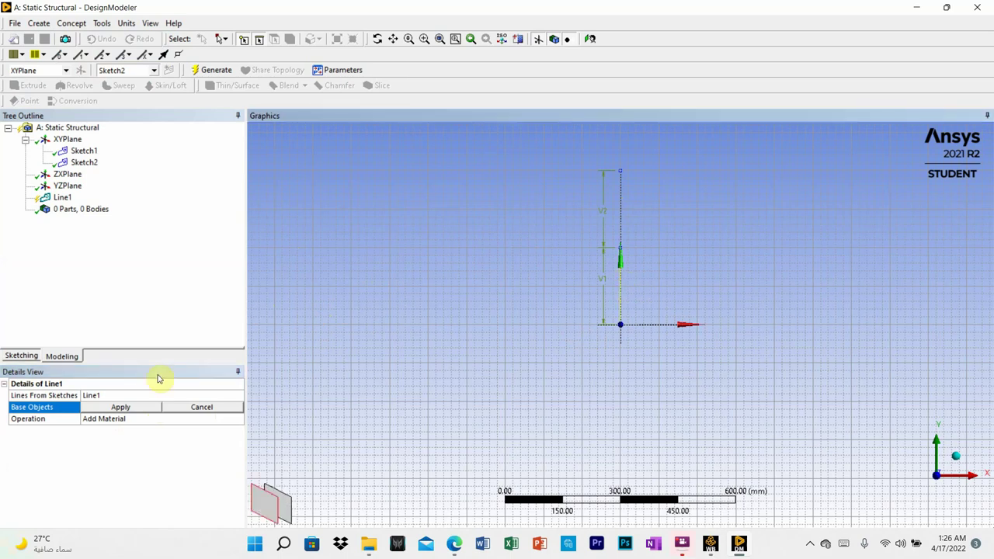
left_click(117, 408)
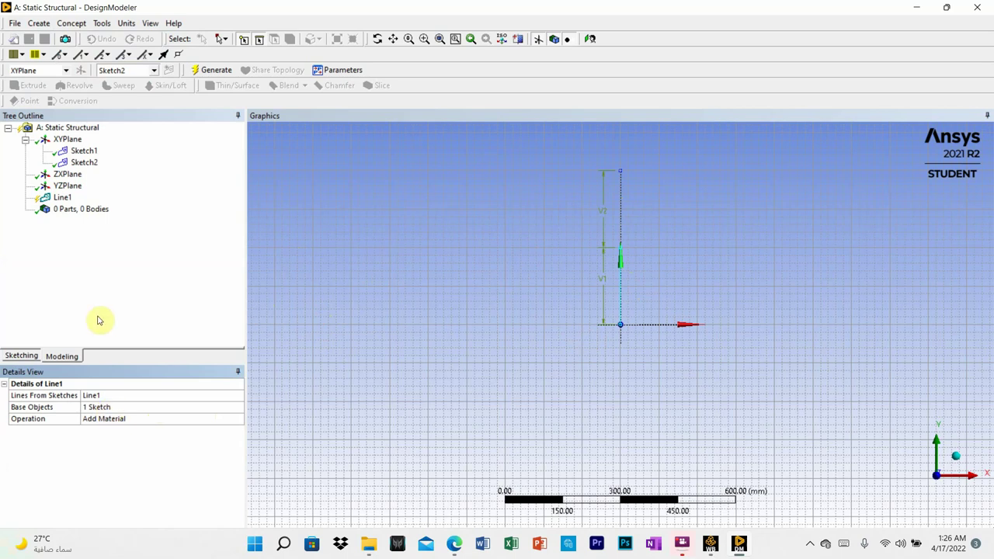
left_click(64, 200)
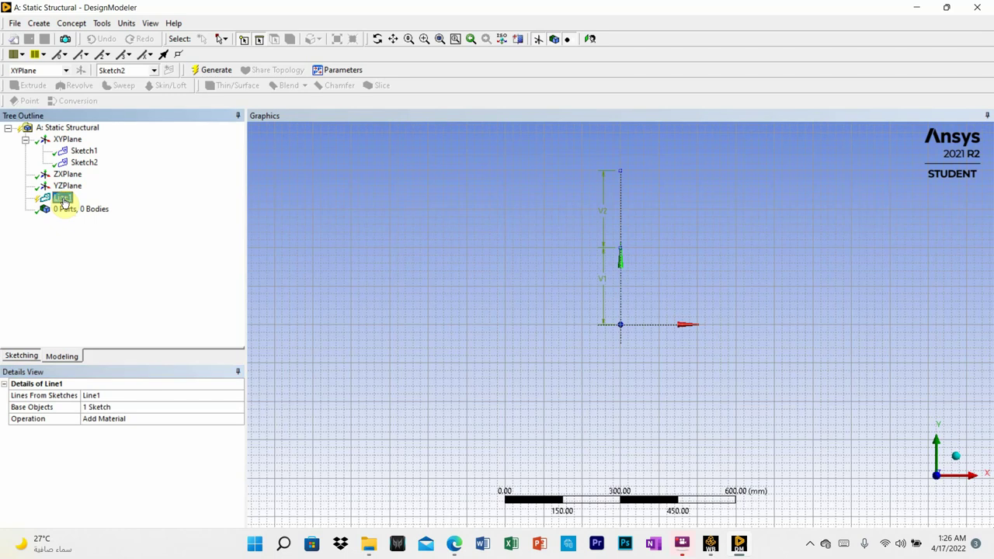
right_click(64, 200)
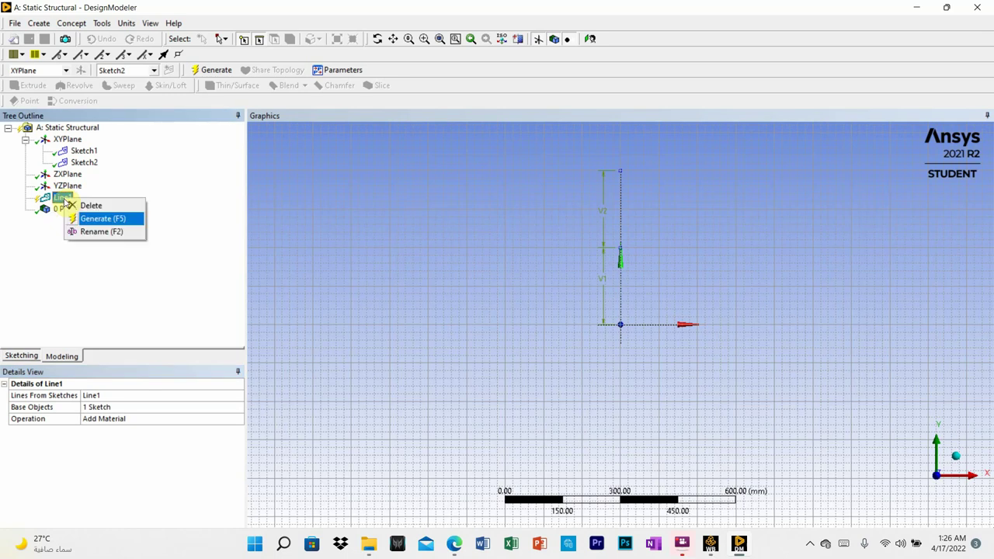
left_click(87, 217)
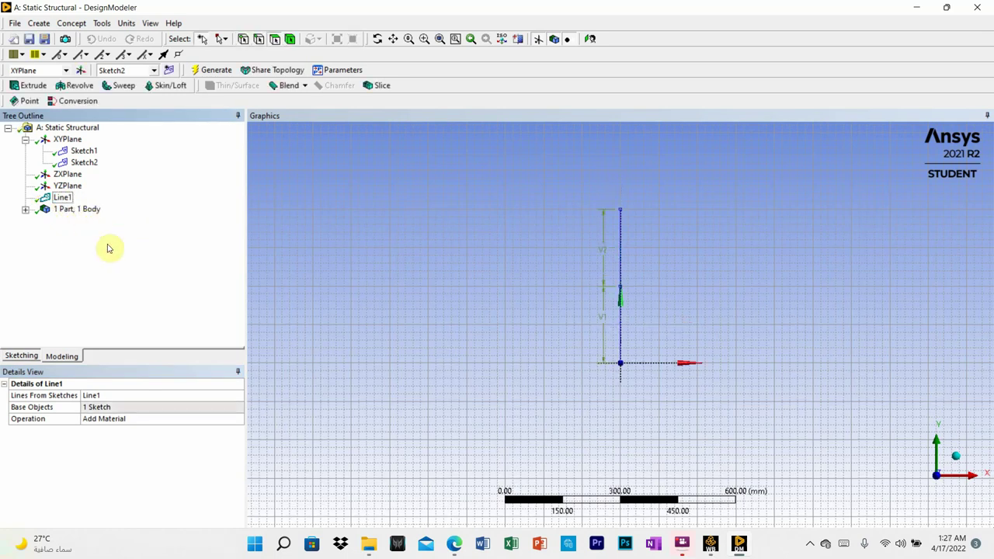
Step: Create Line2 from Sketch2 with the Add Frozen operation
left_click(69, 24)
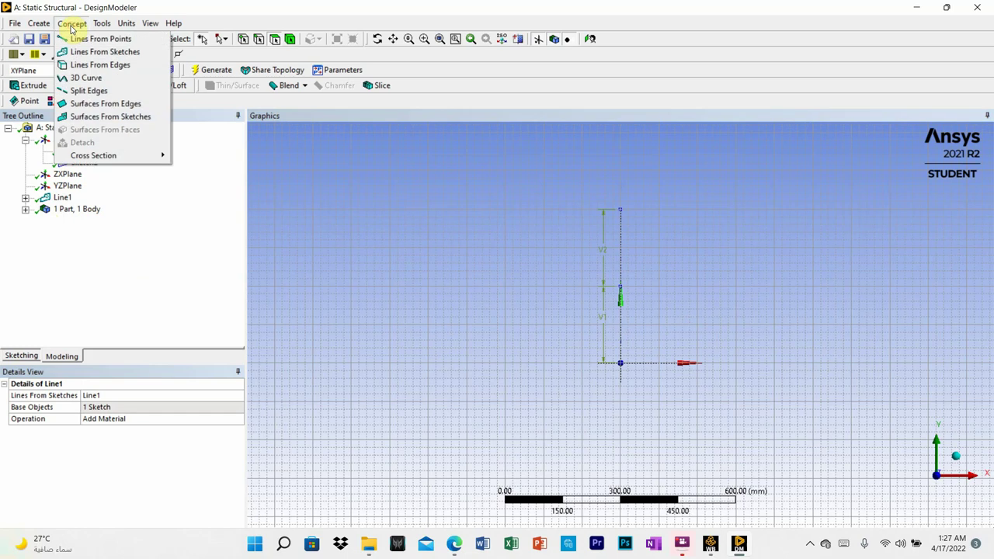
left_click(74, 52)
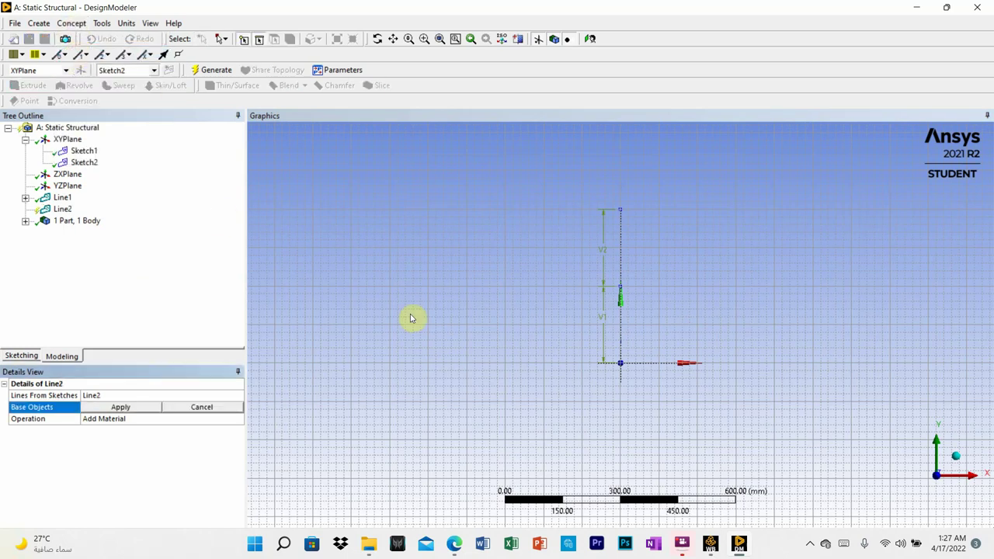
left_click(122, 407)
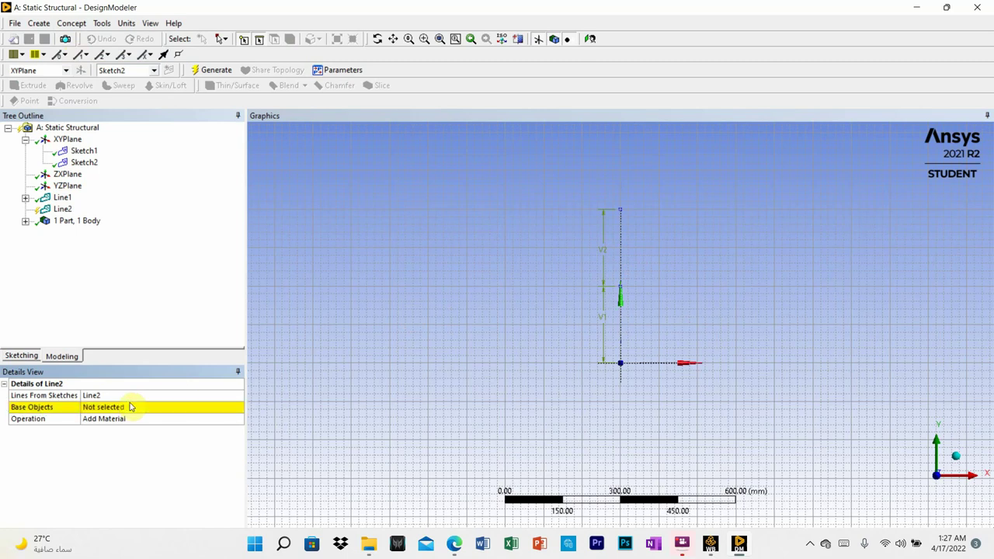
left_click(622, 266)
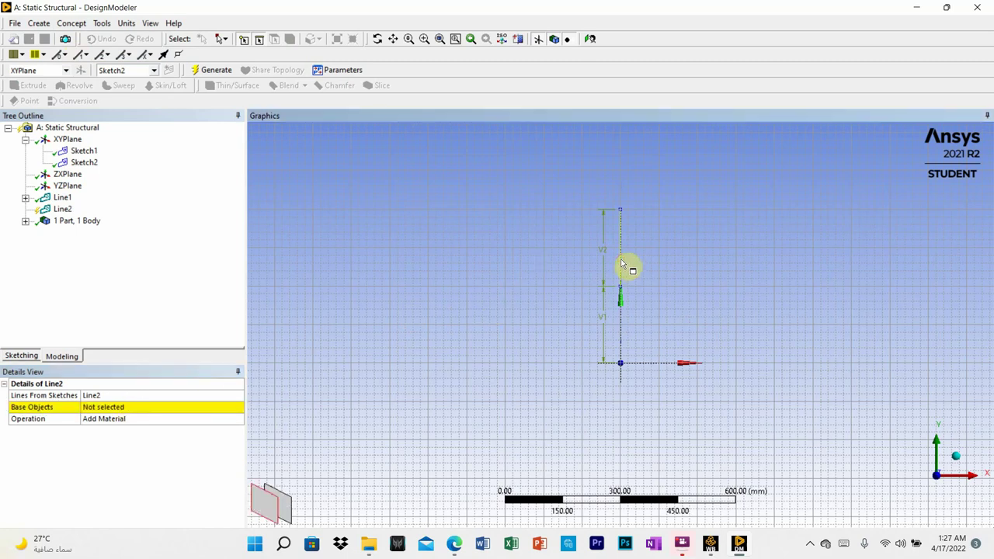
left_click(155, 408)
left_click(122, 408)
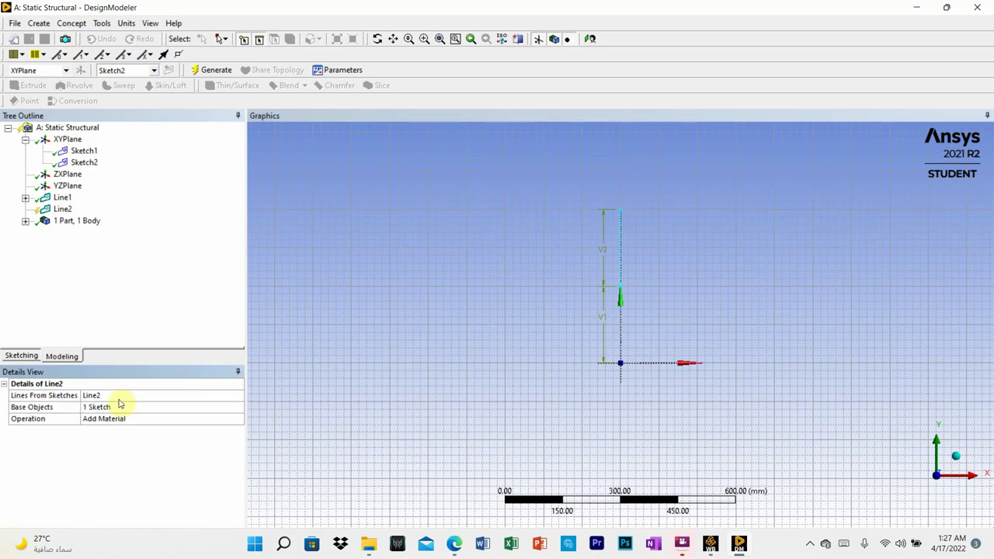
left_click(110, 420)
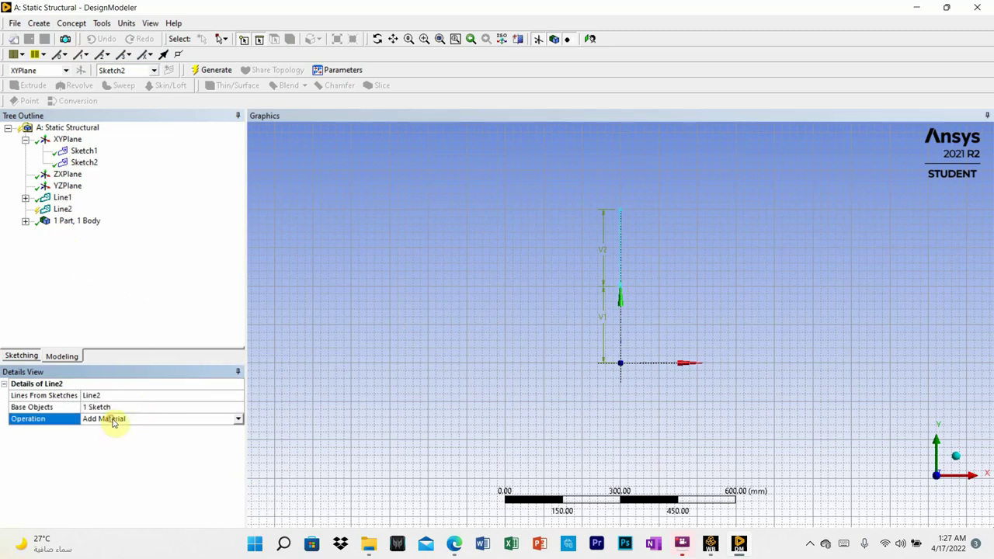
left_click(239, 420)
left_click(162, 434)
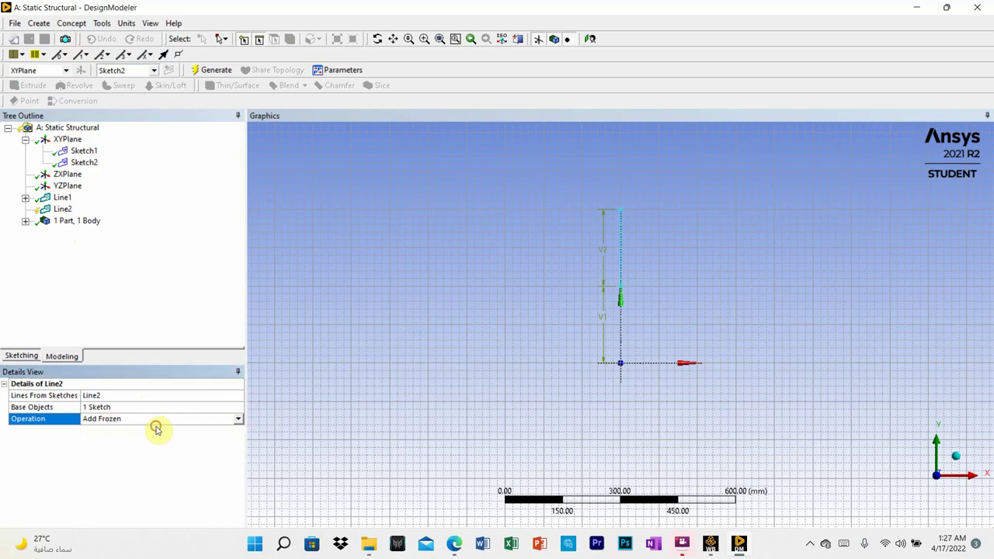
Step: Generate Line2 and expand the tree to show 2 Parts, 2 Bodies
left_click(62, 211)
right_click(62, 214)
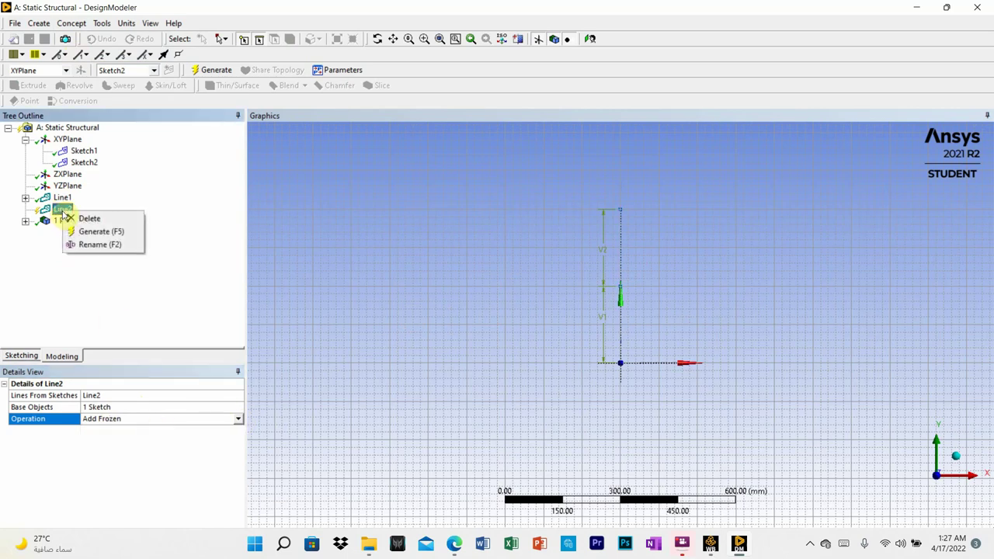
left_click(97, 231)
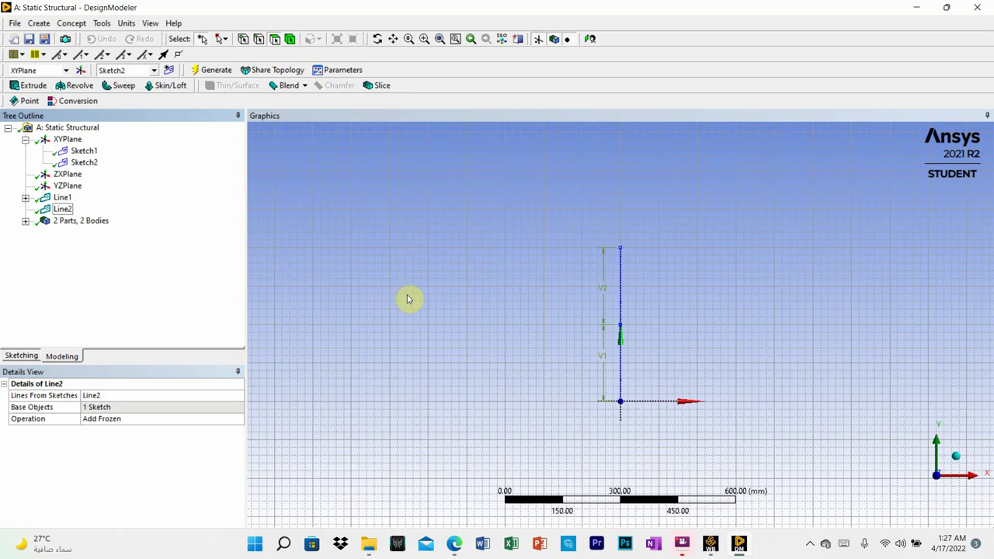
left_click(25, 220)
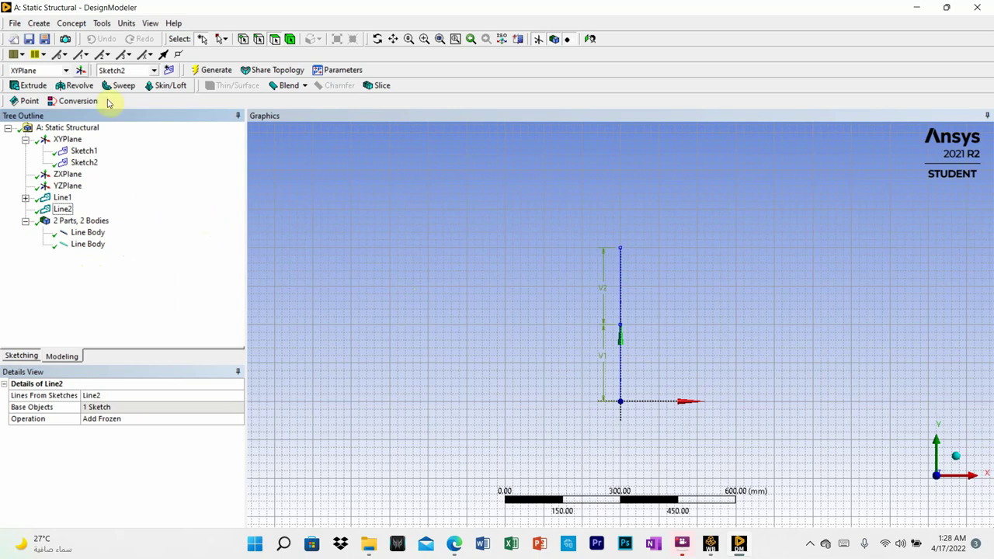
Step: Add rectangular cross section Rect1 and bring up lecture 2.pdf in Edge
left_click(74, 25)
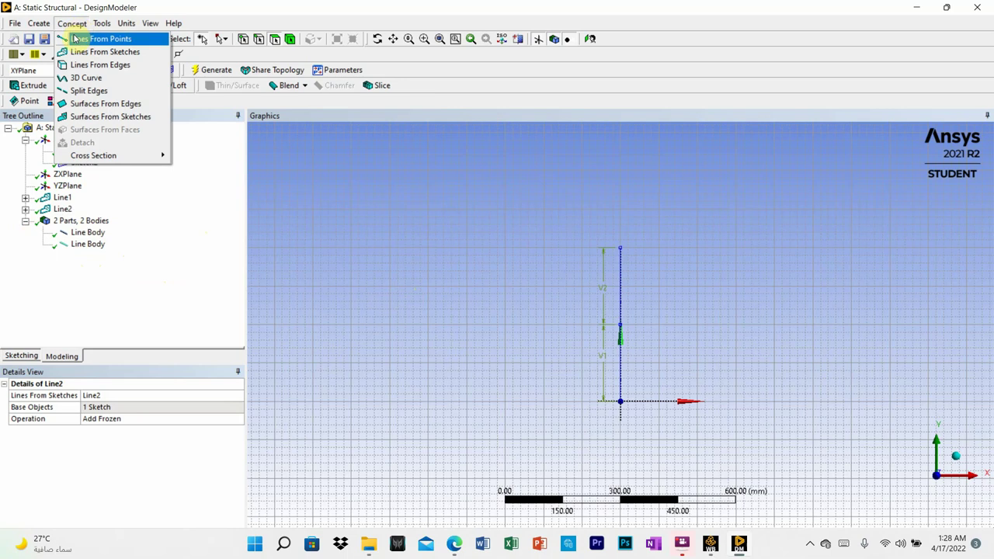
mouse_move(99, 159)
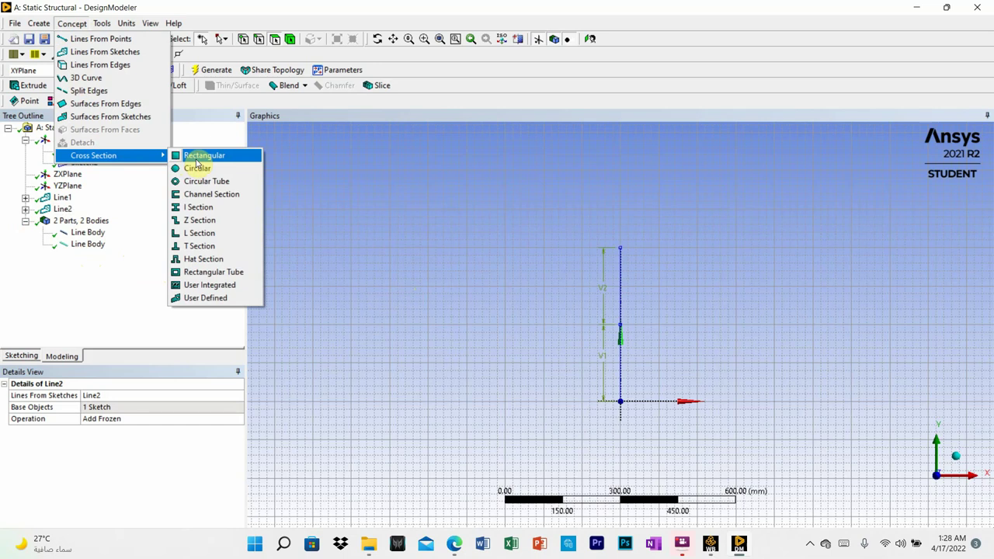
left_click(197, 159)
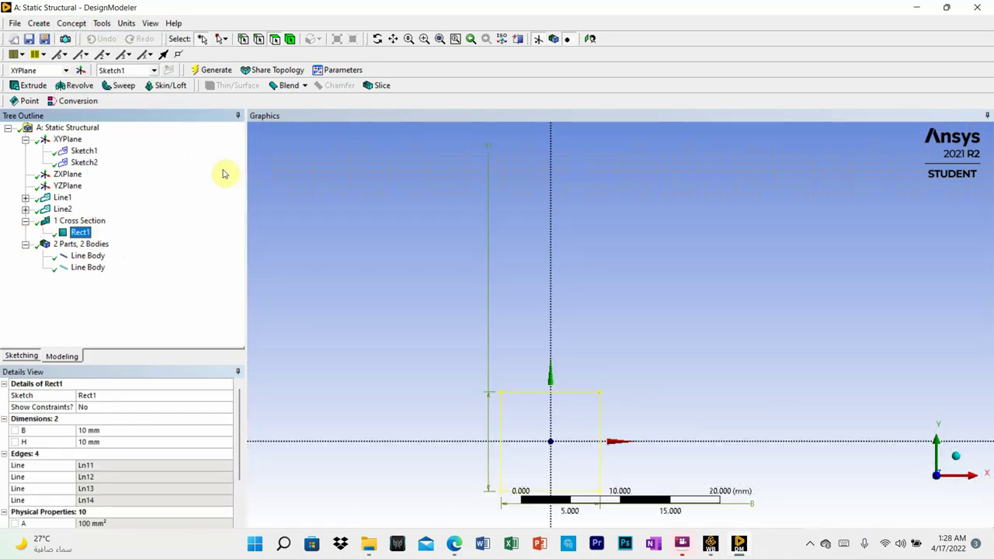
left_click(455, 546)
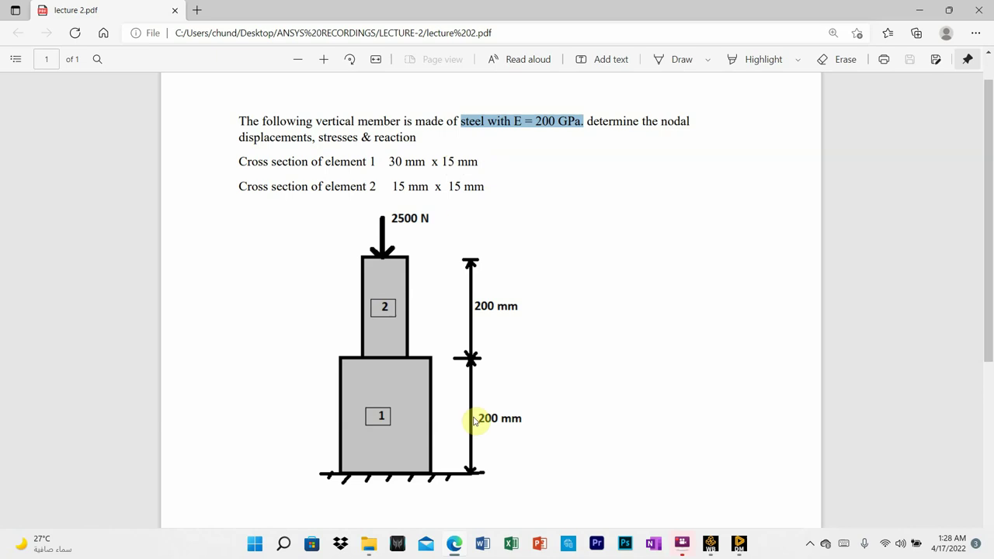
Step: Check element 1's 30 mm × 15 mm section in the PDF, then begin entering Rect1's width B
left_click(456, 545)
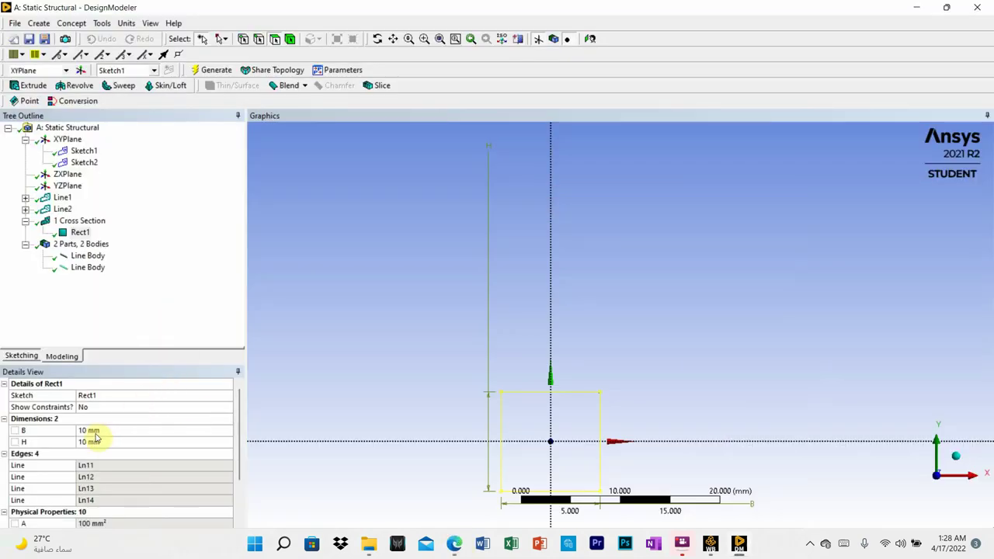
left_click(454, 545)
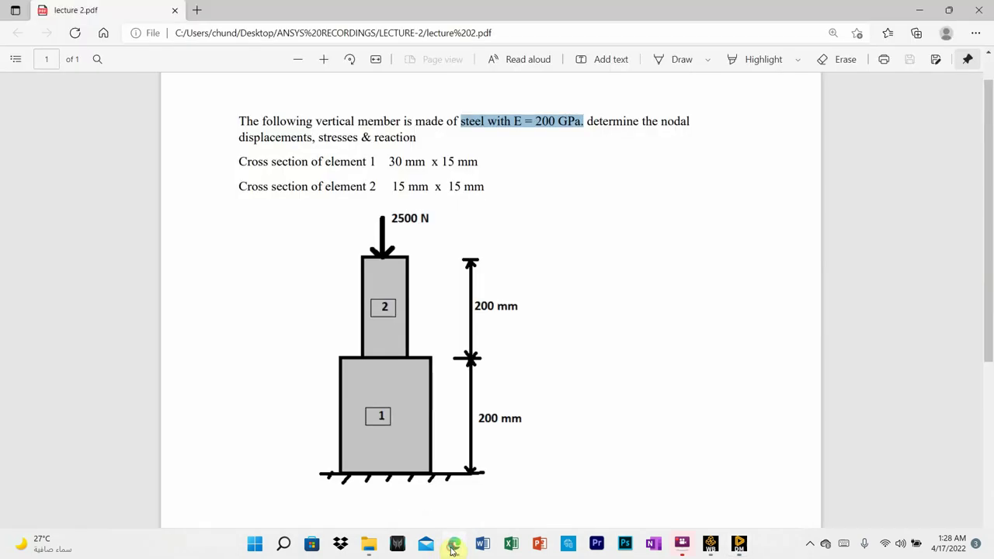
left_click(455, 545)
left_click(98, 430)
type("10")
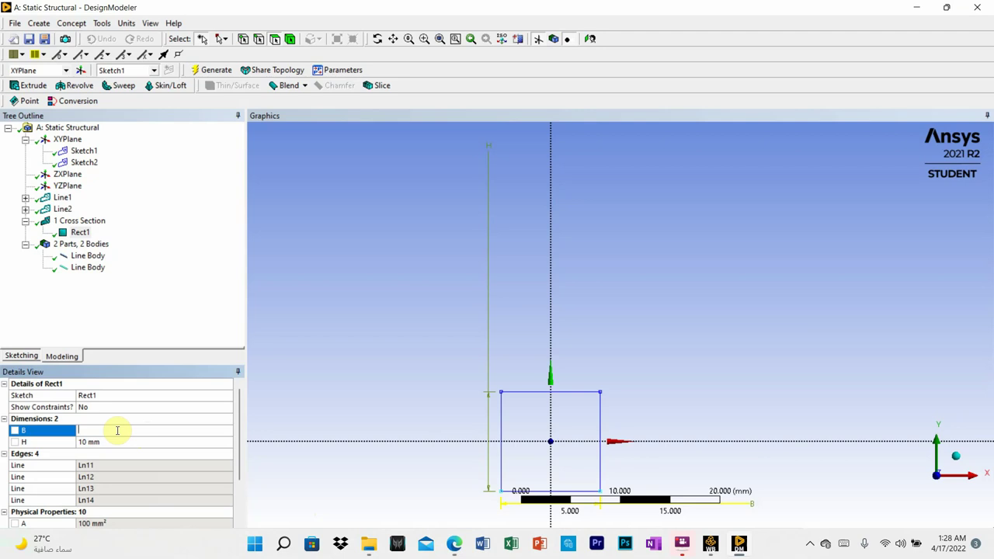
type("30")
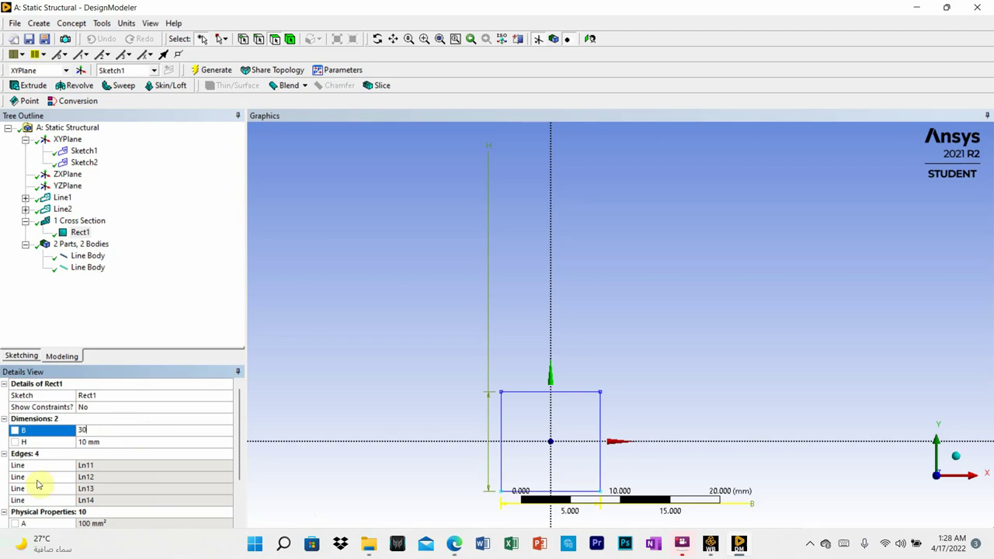
Step: Set Rect1 to B 30 mm and H 15 mm, rechecking the sizes in the PDF
left_click(104, 443)
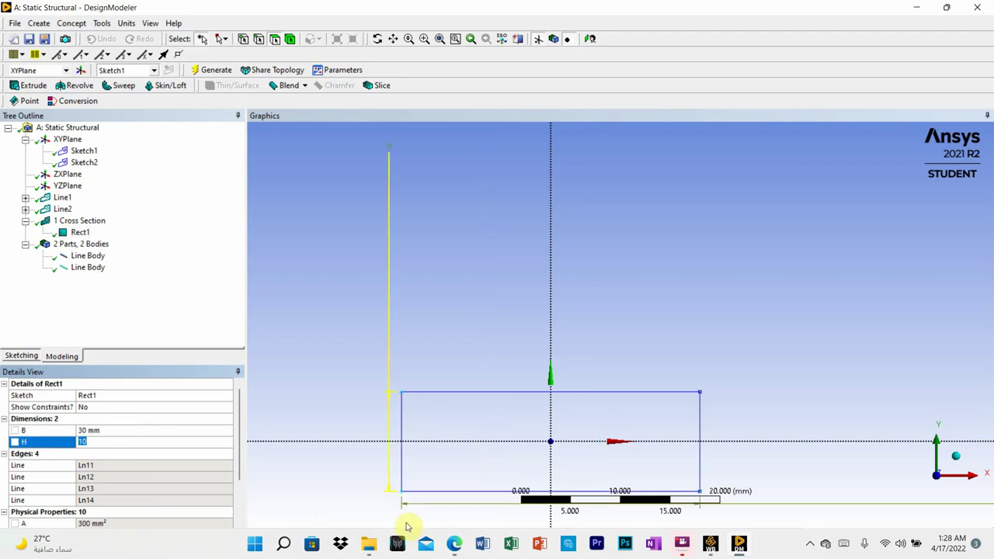
left_click(457, 546)
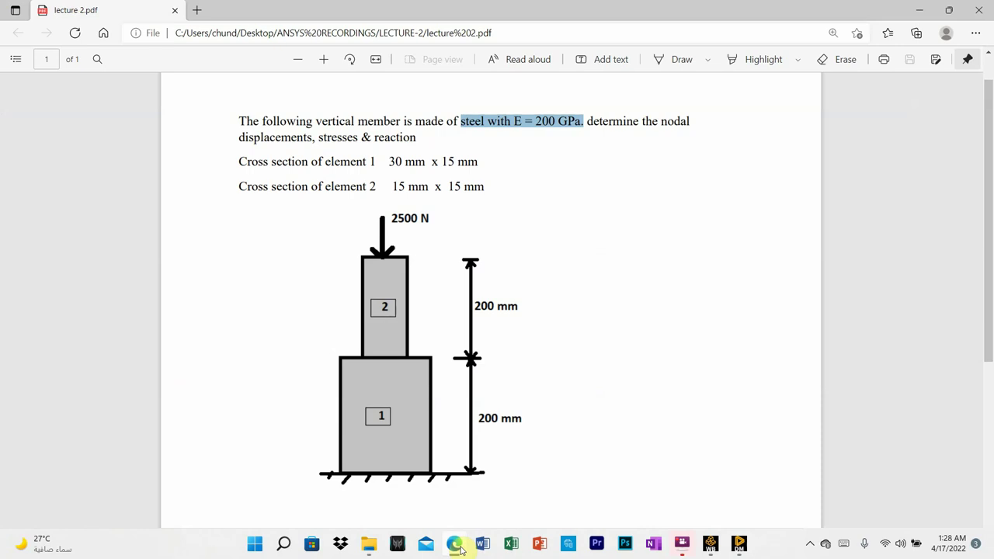
left_click(457, 546)
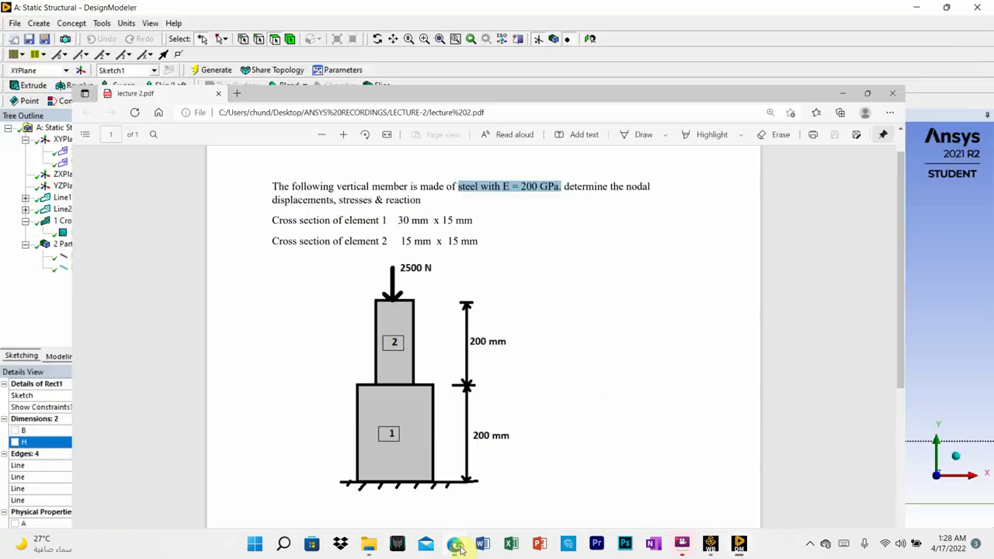
left_click(87, 440)
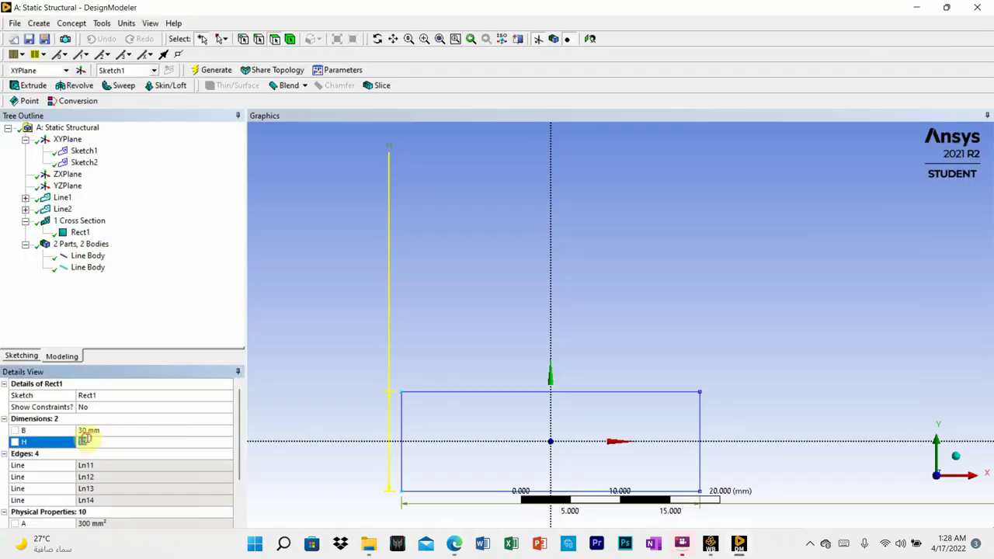
type("15")
left_click(197, 316)
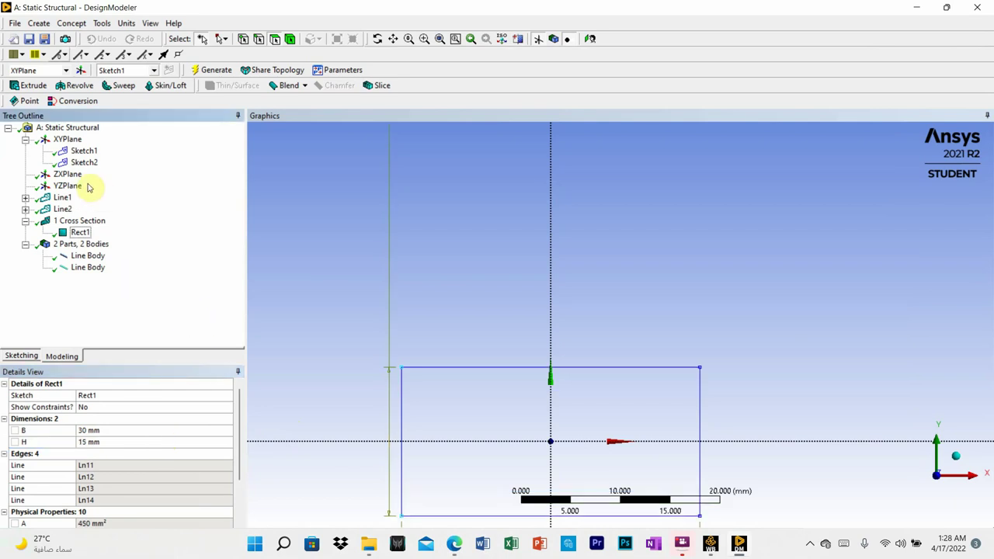
left_click(72, 23)
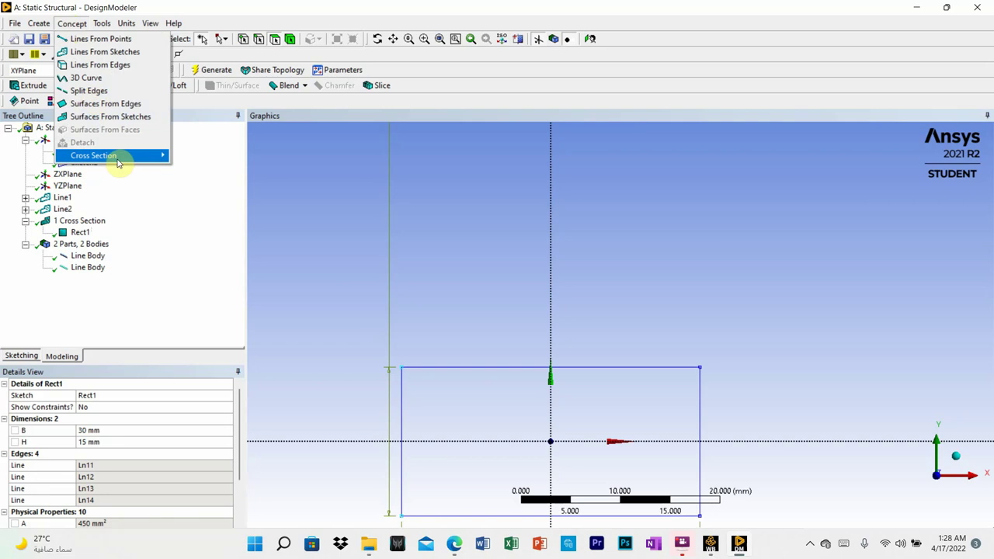
Step: Add rectangular cross section Rect2 with B 15 mm and H 15 mm
left_click(189, 155)
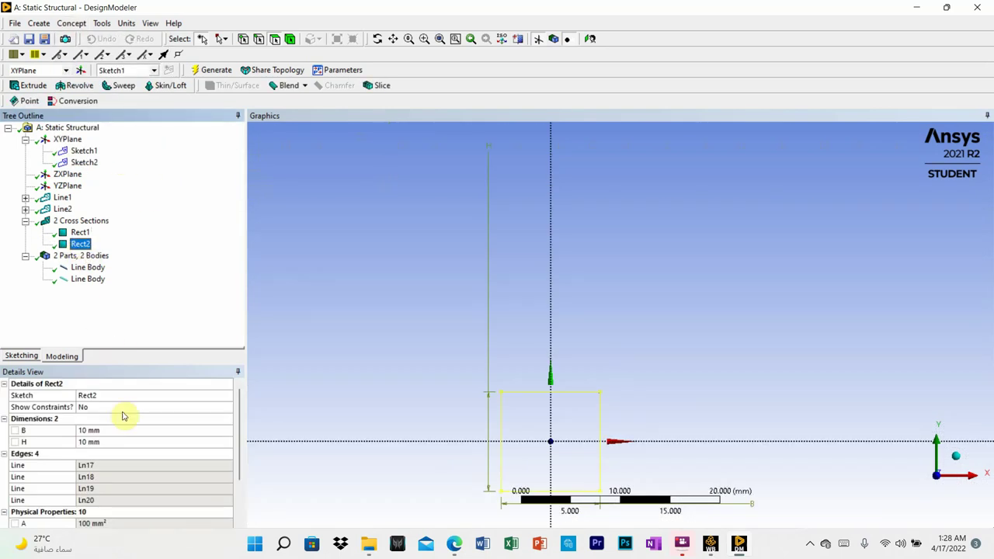
left_click(87, 430)
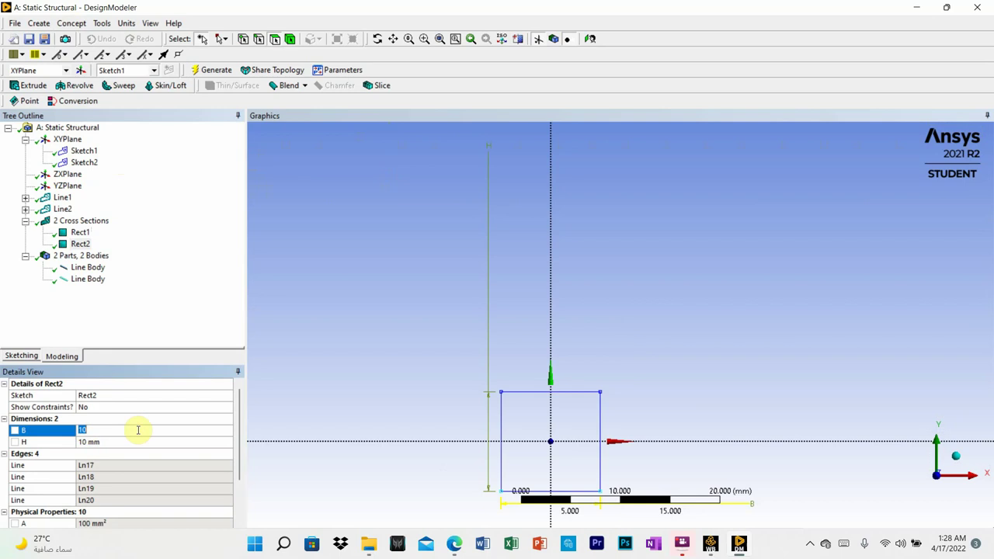
type("15")
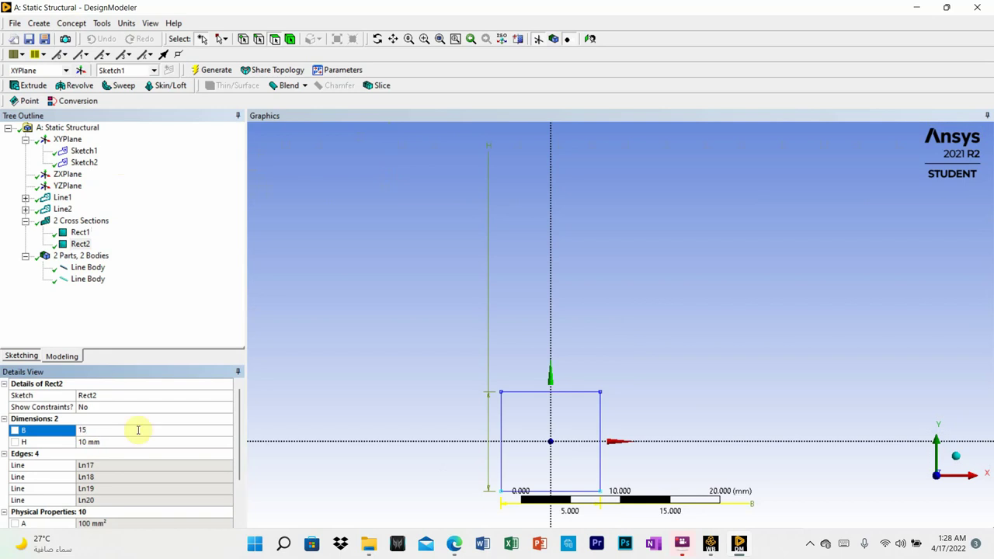
left_click(88, 442)
type("1")
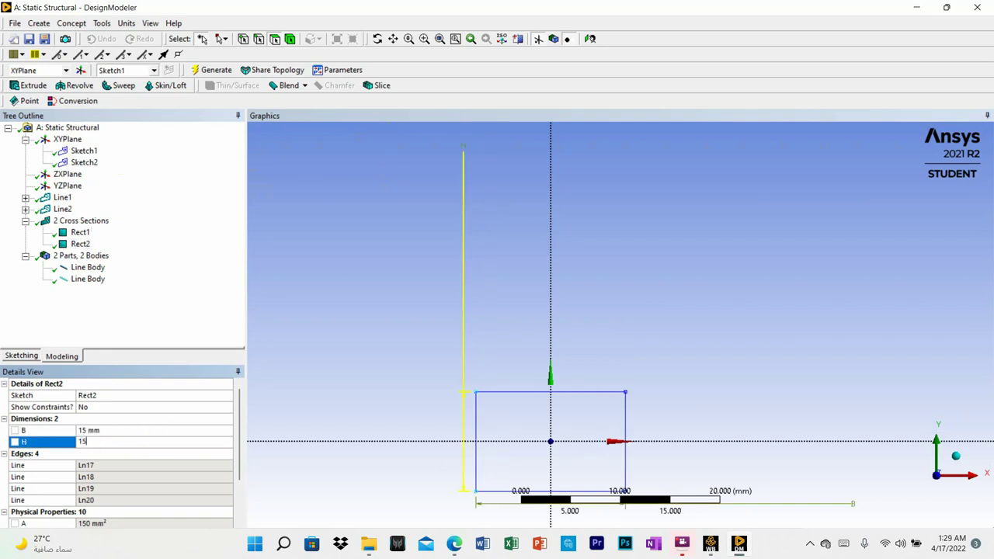
type("5")
left_click(194, 290)
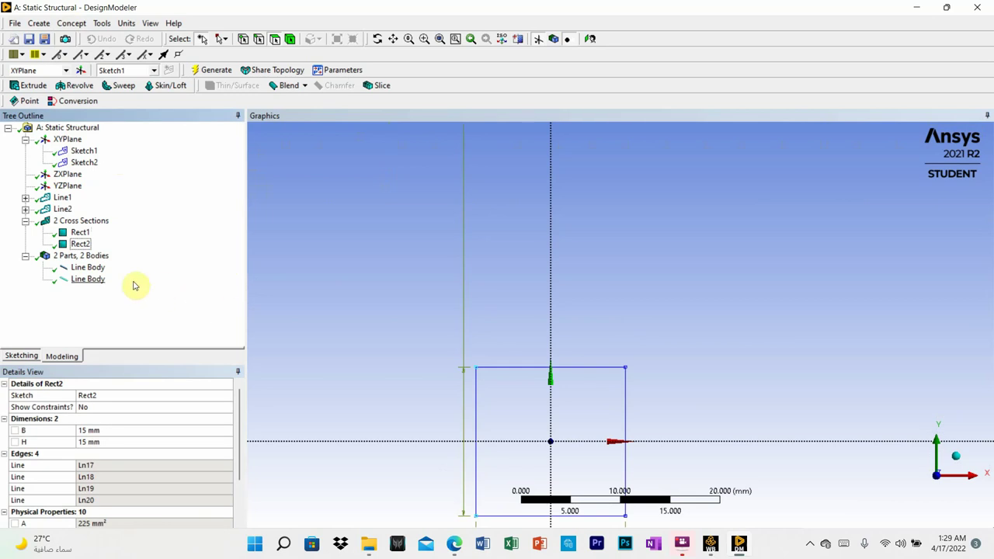
Step: Assign cross section Rect1 to the lower line body
left_click(80, 269)
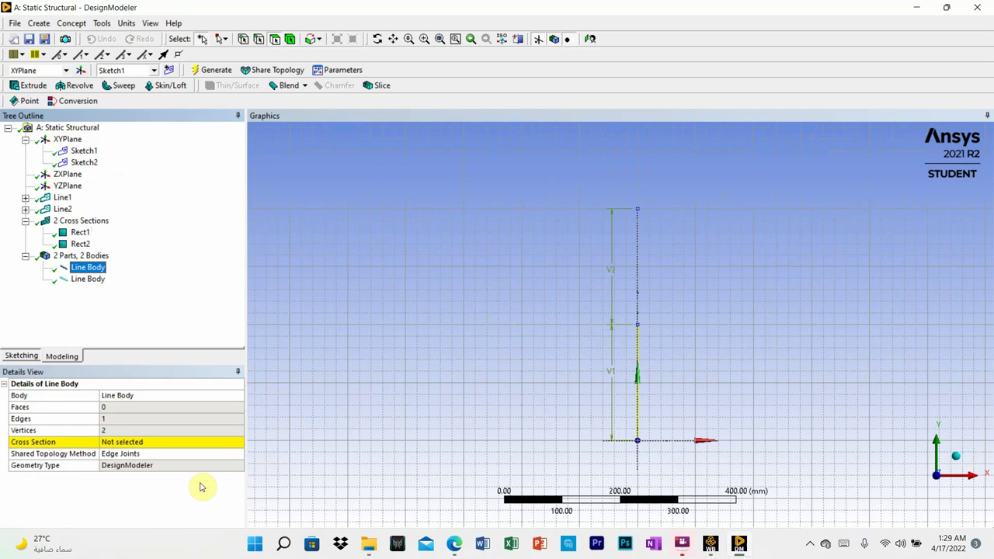
left_click(184, 442)
left_click(239, 443)
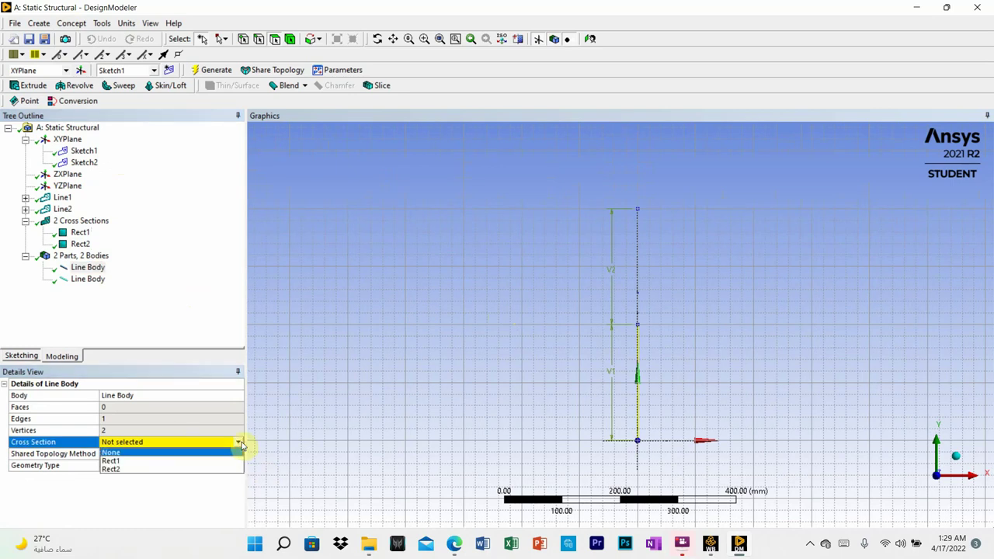
left_click(156, 461)
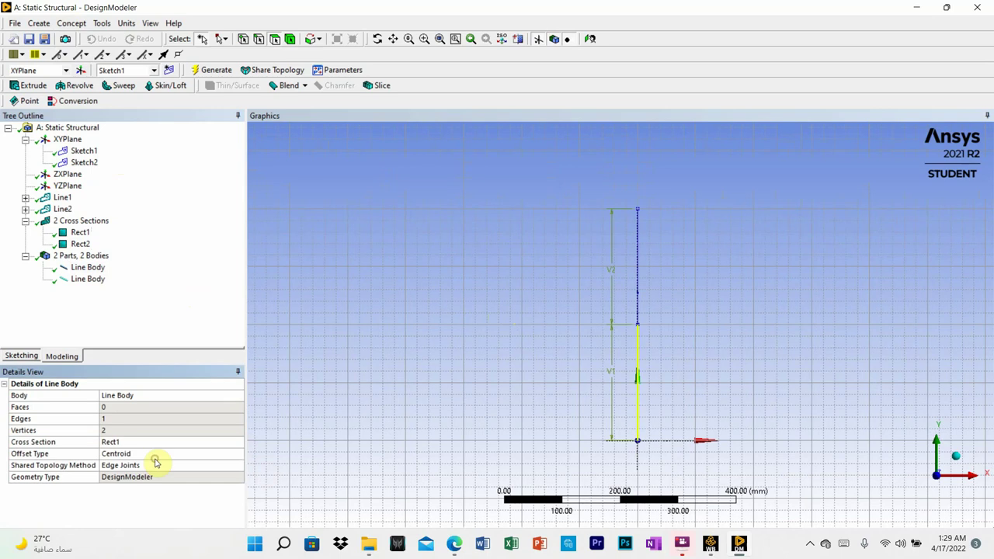
Step: Assign cross section Rect2 to the upper line body
left_click(86, 279)
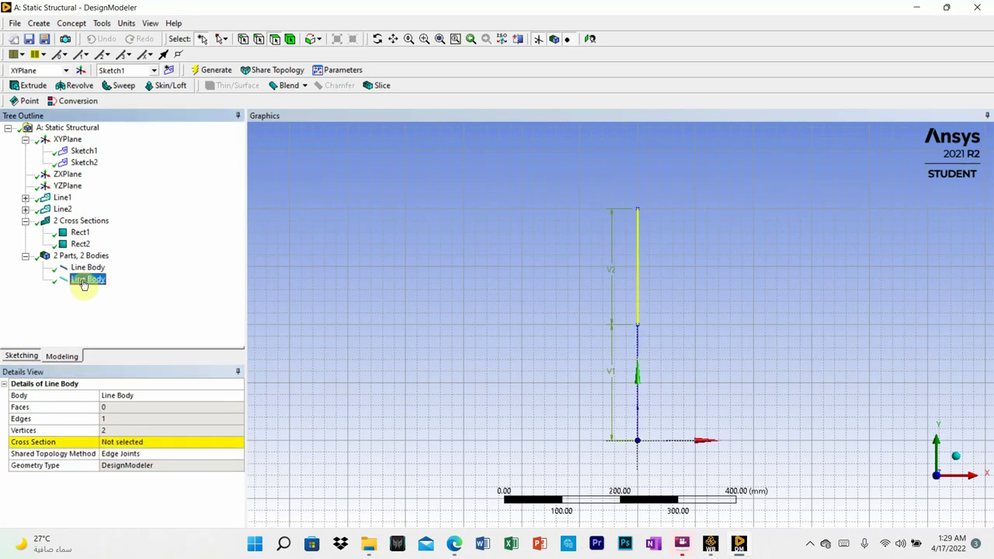
left_click(157, 444)
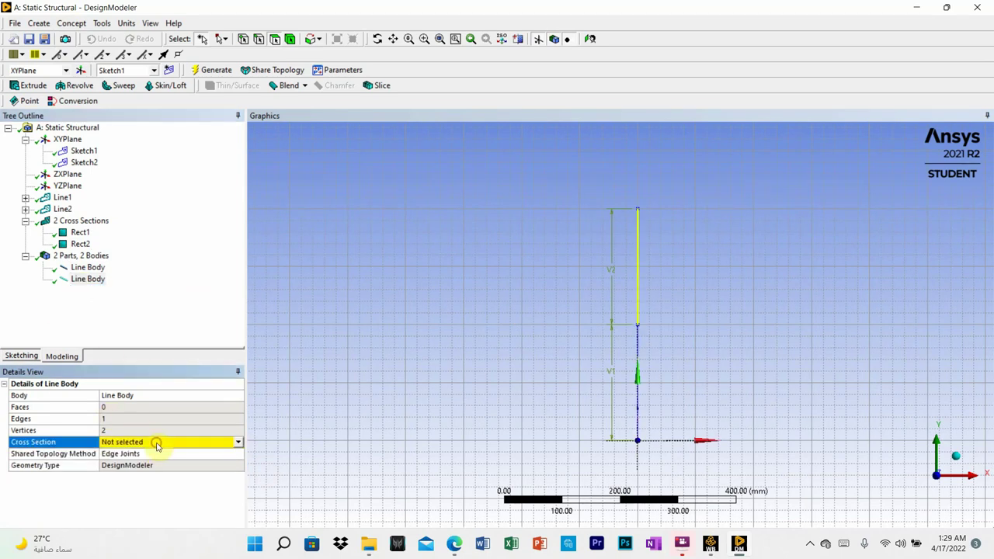
left_click(238, 442)
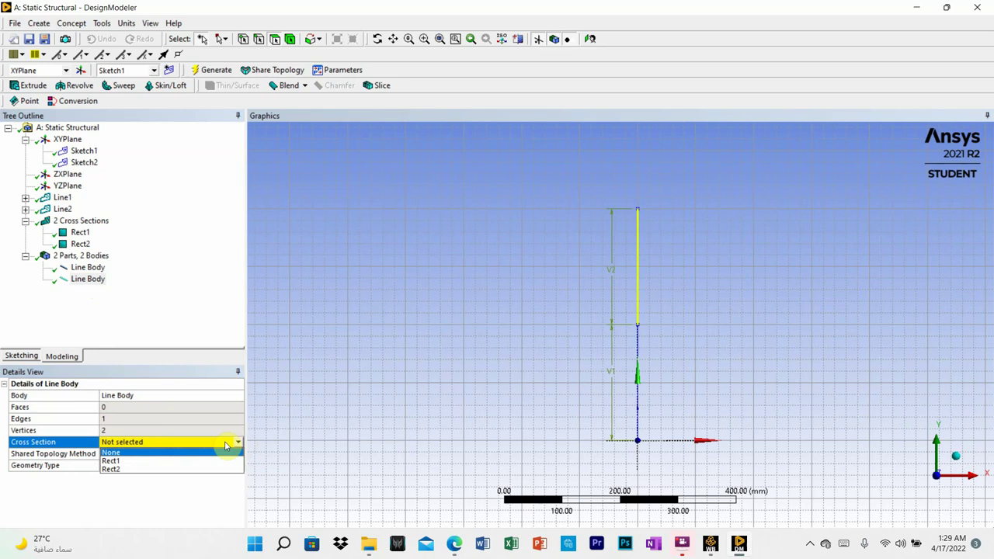
left_click(145, 470)
left_click(85, 268)
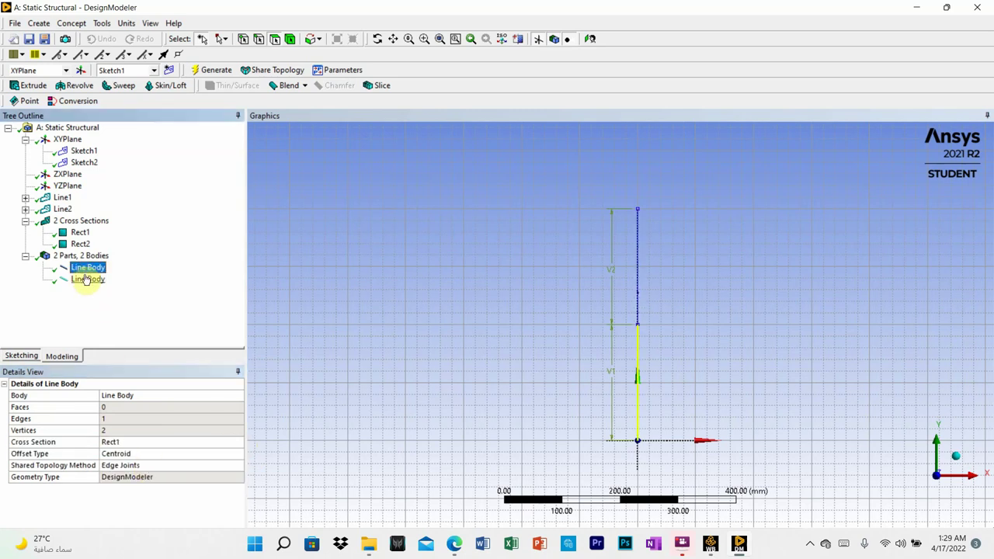
left_click(86, 278, "ctrl")
Step: Form a new part from both line bodies, giving 1 Part, 2 Bodies
right_click(85, 273)
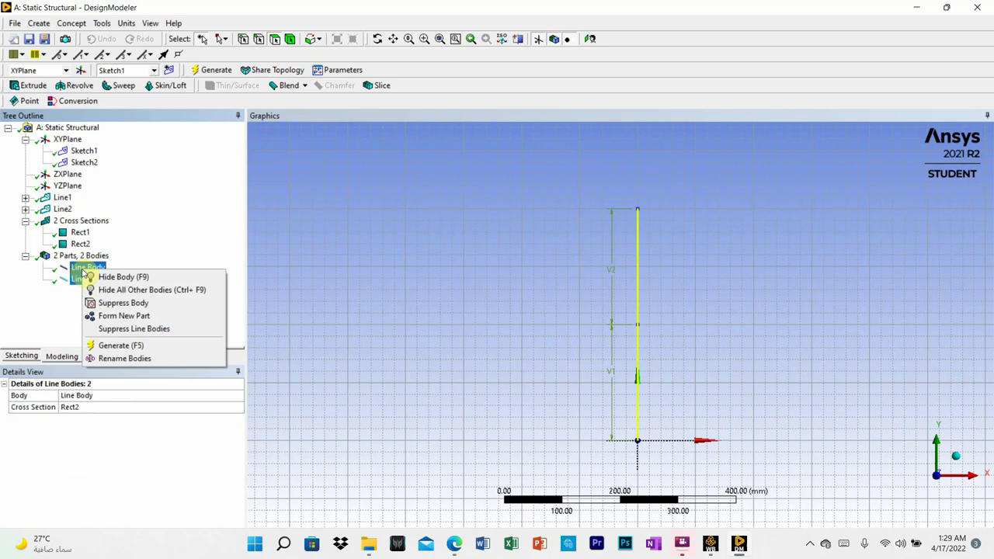
left_click(113, 318)
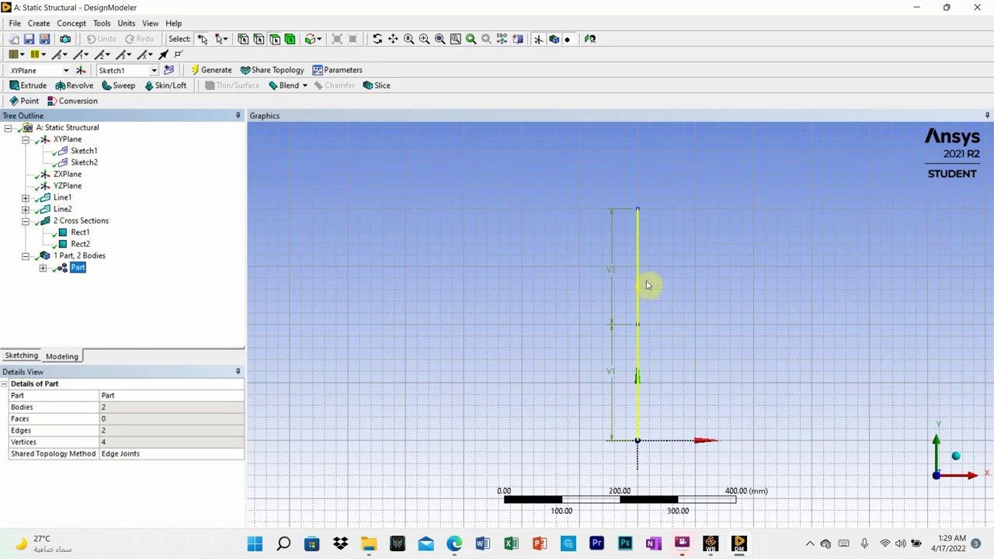
left_click(395, 224)
left_click(150, 24)
left_click(152, 25)
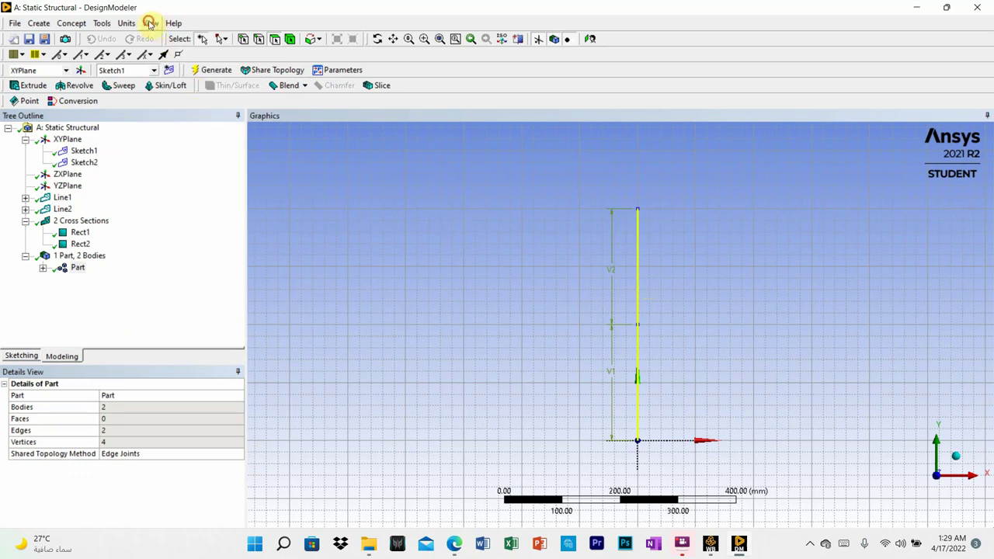
Step: Turn on Cross Section Solids and view the stepped column isometrically, zoomed in
left_click(150, 24)
left_click(170, 162)
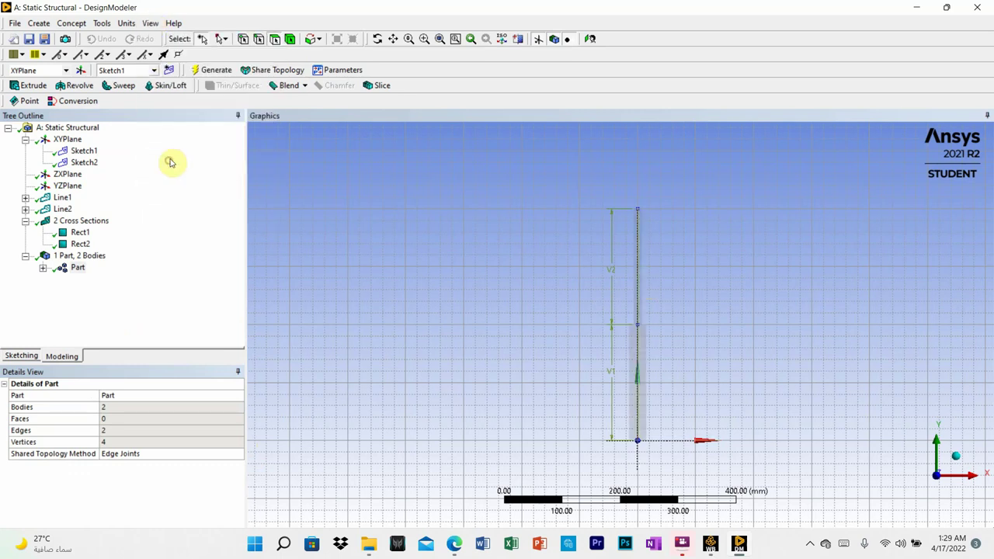
scroll(671, 301, "up", 2)
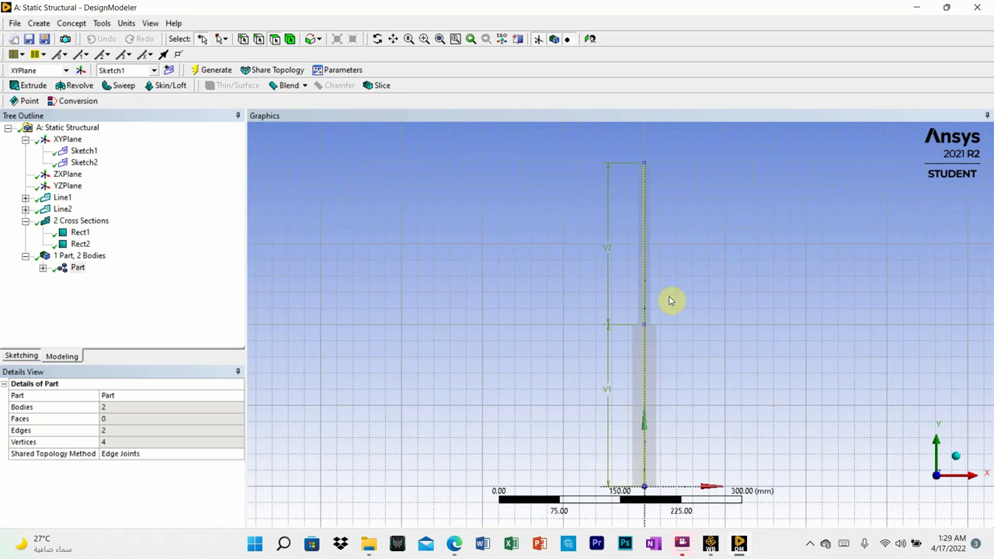
left_click(956, 457)
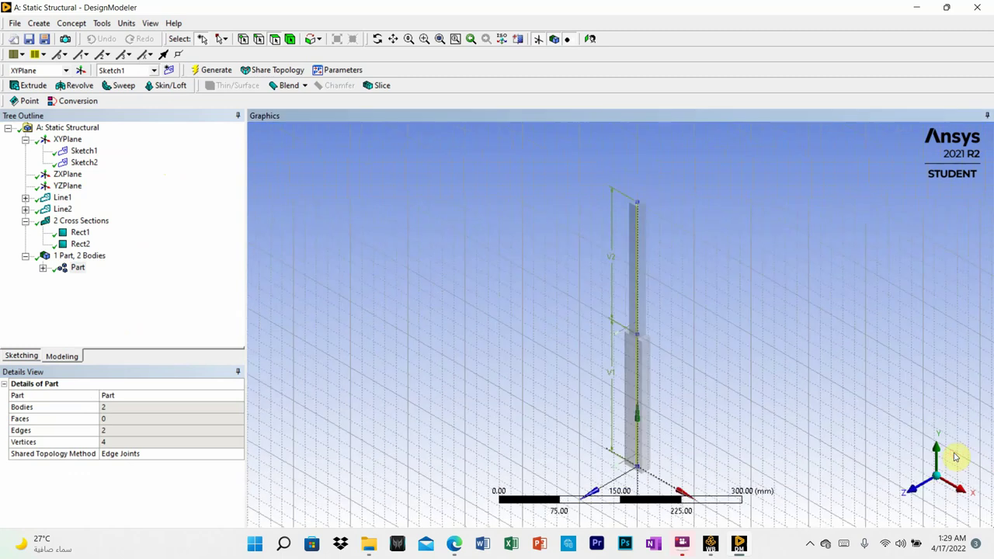
scroll(768, 368, "up", 2)
scroll(761, 367, "down", 4)
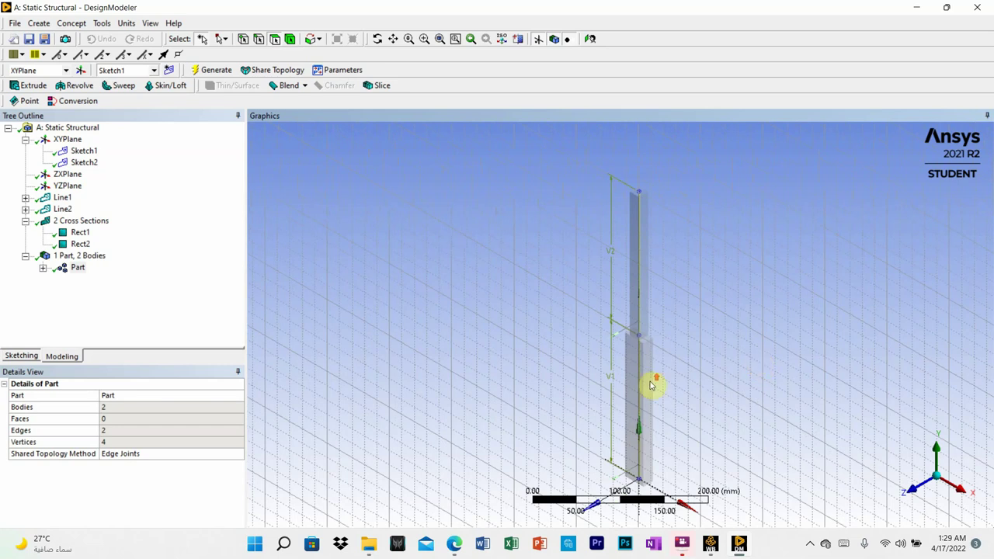
scroll(653, 379, "up", 2)
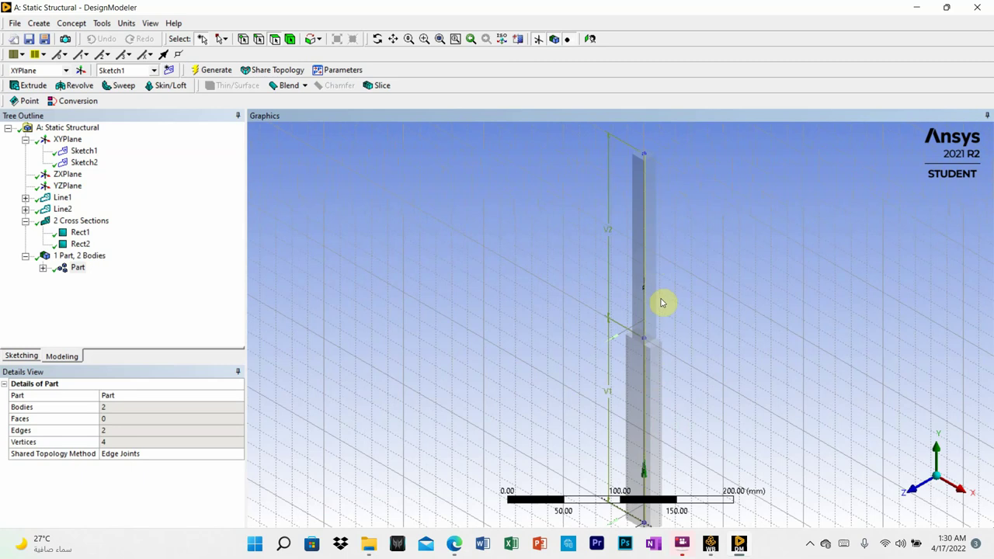
Step: Minimize DesignModeler and launch Mechanical from the Static Structural Model cell
left_click(920, 7)
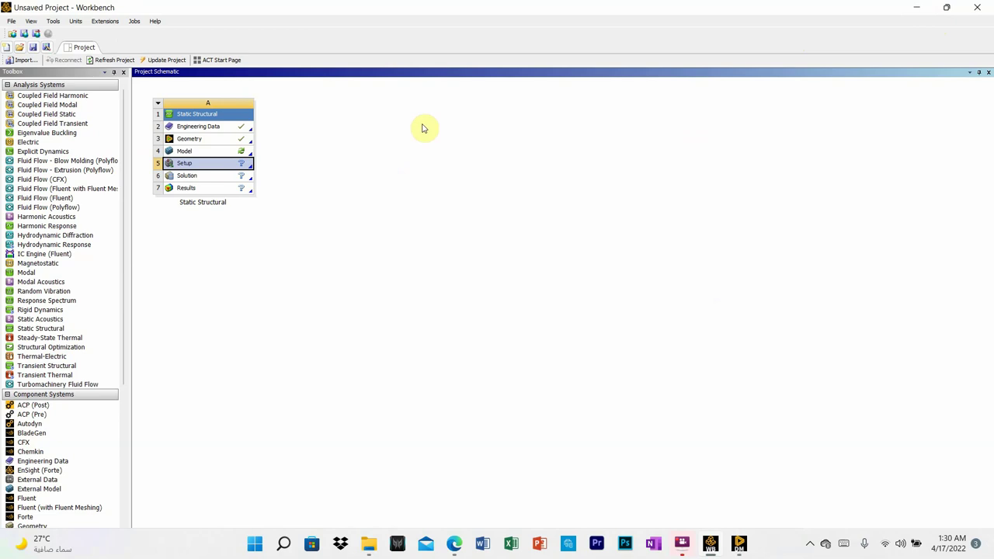
double_click(213, 153)
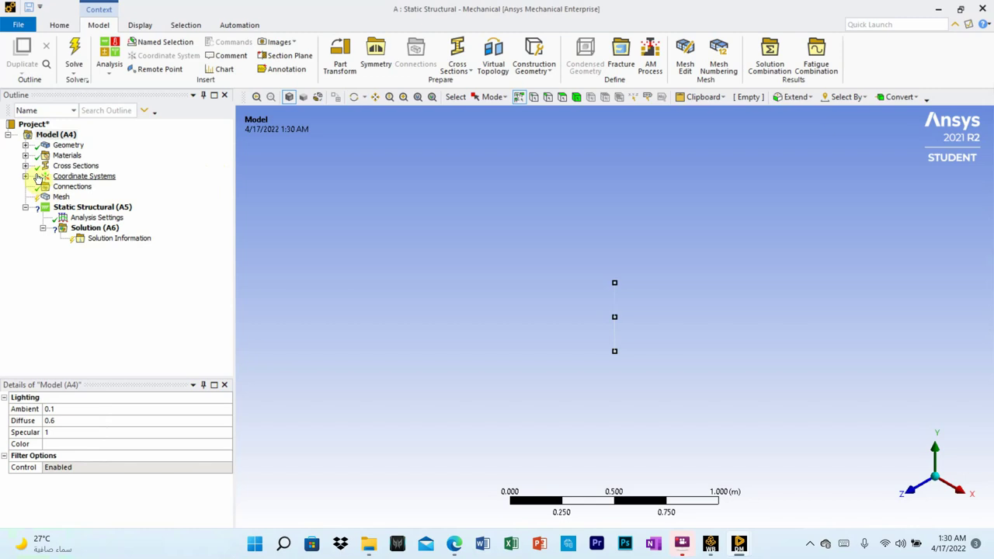
Step: Expand Geometry and Part, confirming the line body uses Rect1 and Structural Steel, then select Mesh
left_click(26, 145)
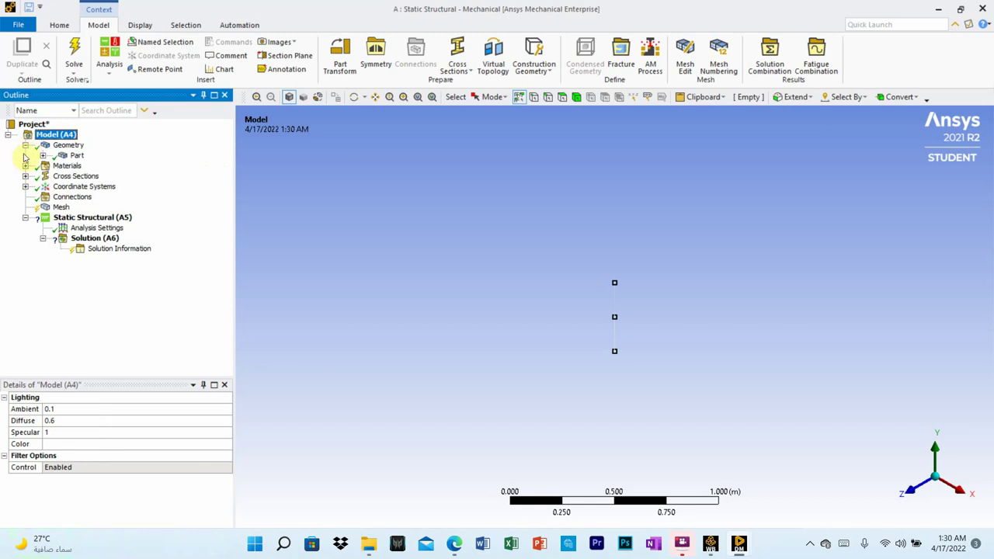
left_click(42, 155)
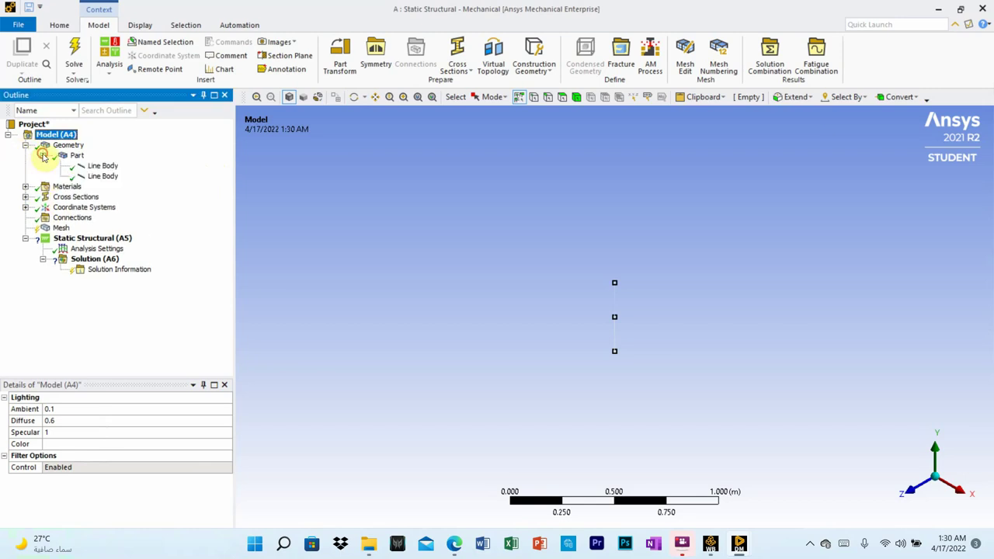
left_click(91, 166)
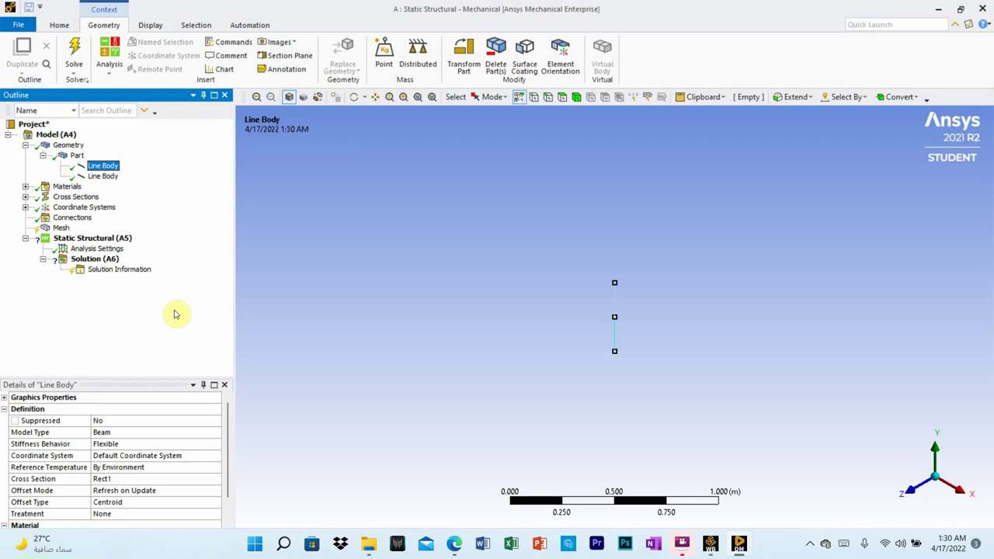
left_click_drag(229, 414, 225, 435)
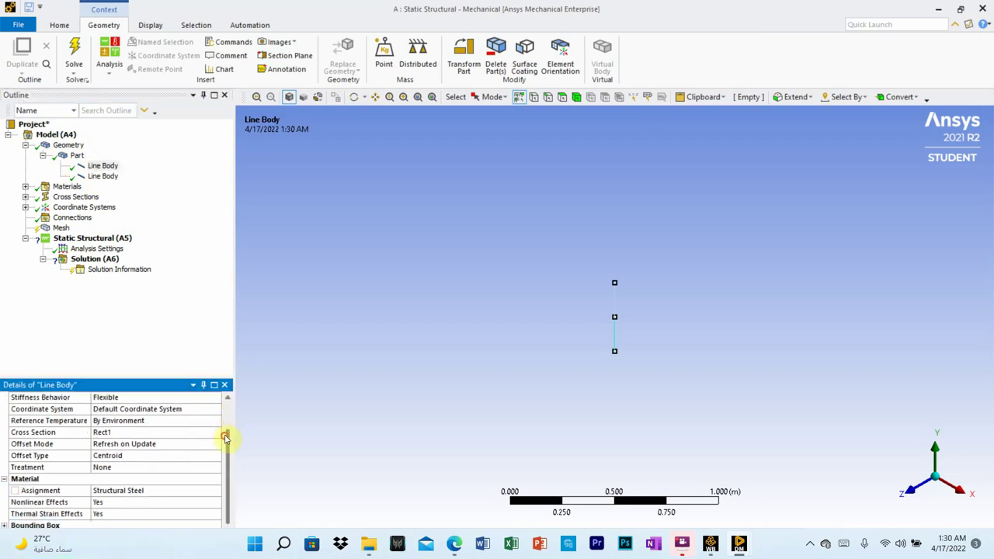
left_click(99, 168)
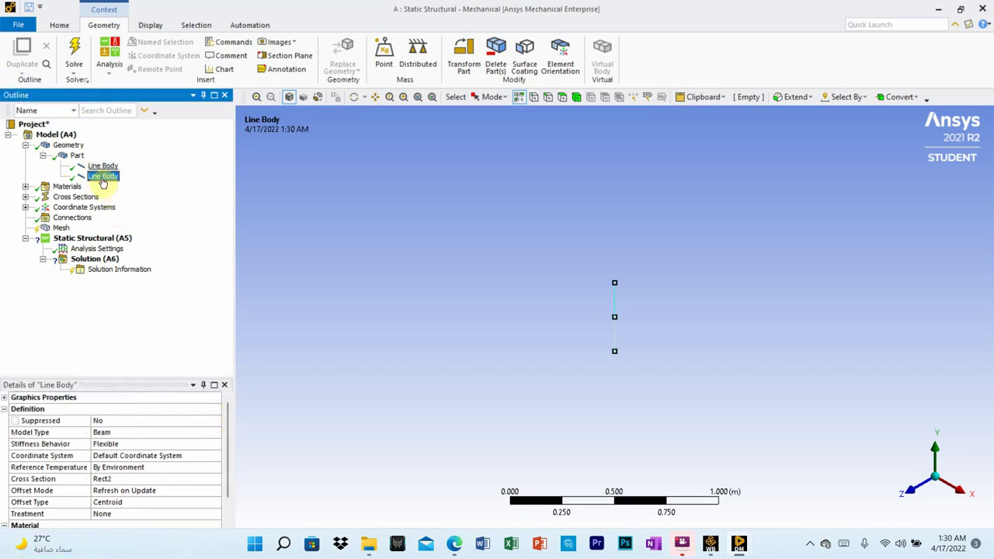
left_click_drag(225, 469, 224, 489)
left_click(128, 492)
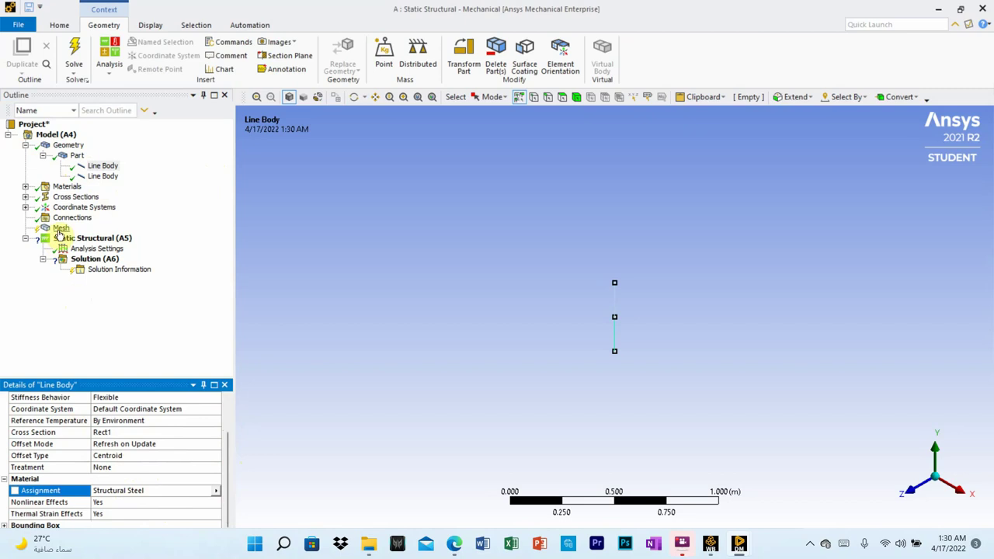
left_click(60, 230)
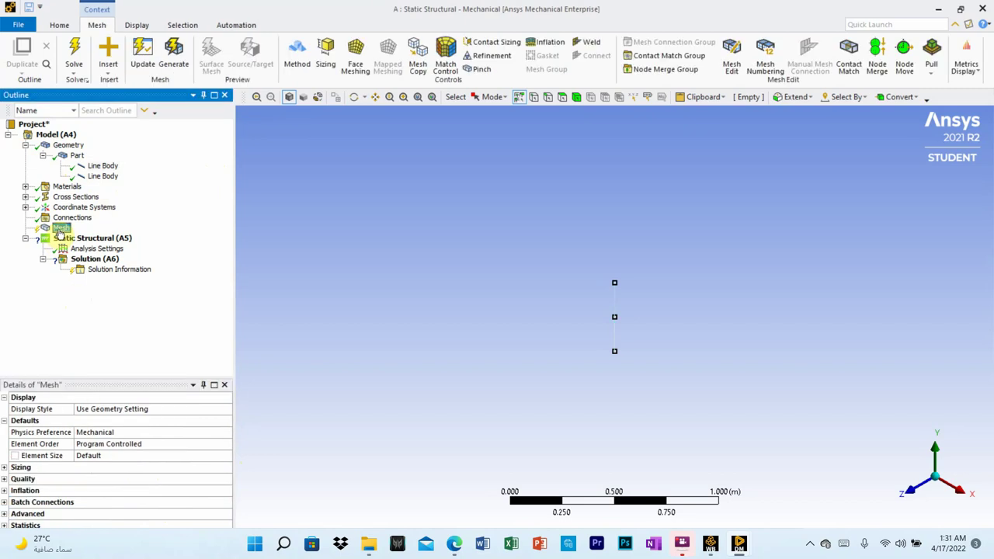
Step: Generate the default-size mesh on the stepped two-beam column and zoom in on it
right_click(60, 232)
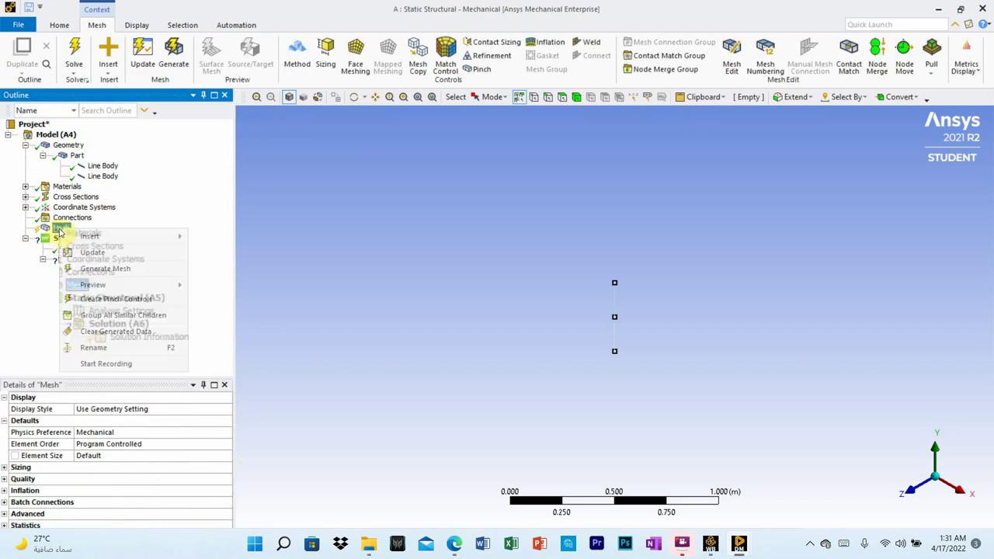
left_click(89, 270)
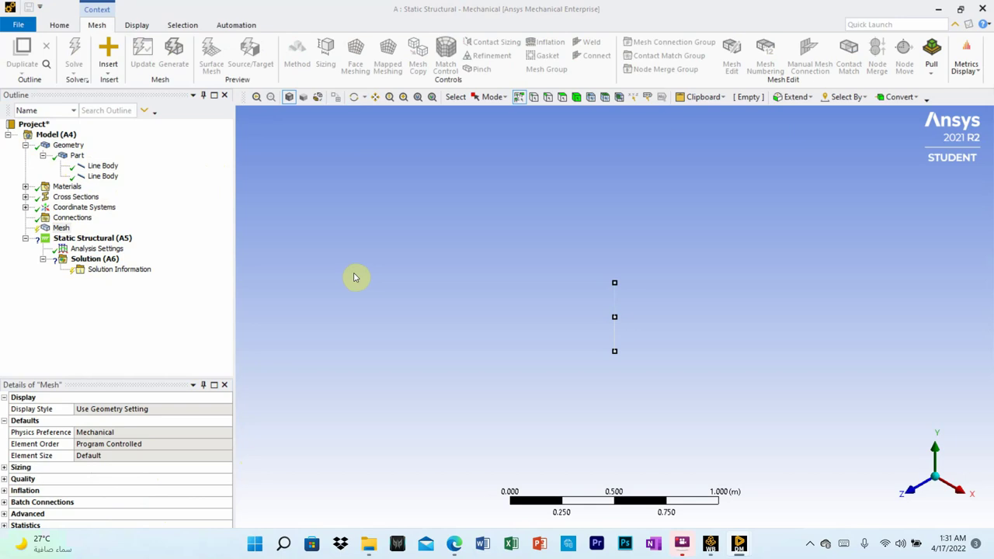
scroll(630, 340, "up", 4)
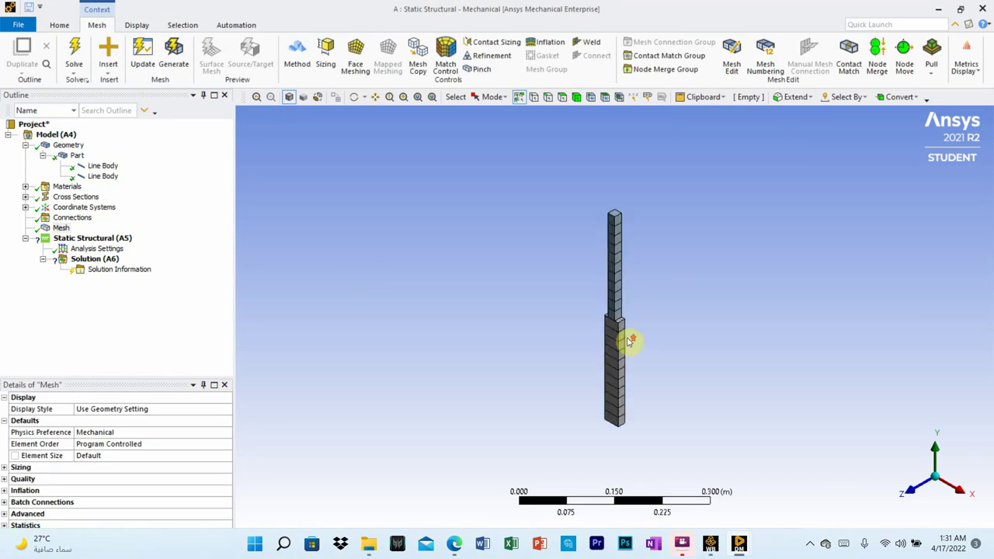
scroll(630, 339, "up", 2)
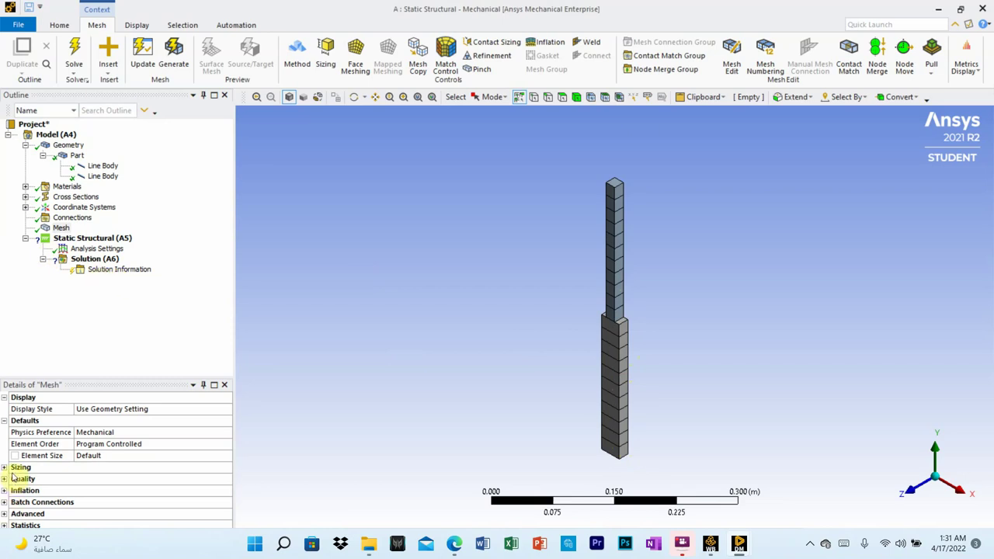
Step: Set the mesh element size to 1e-2 m (0.01 m) and regenerate the finer mesh
left_click(91, 457)
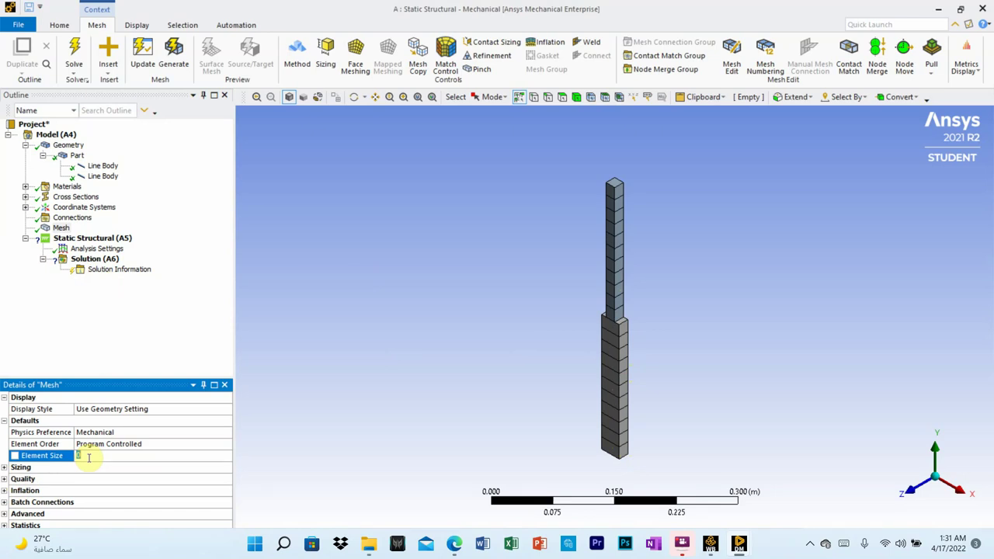
type("10e-3")
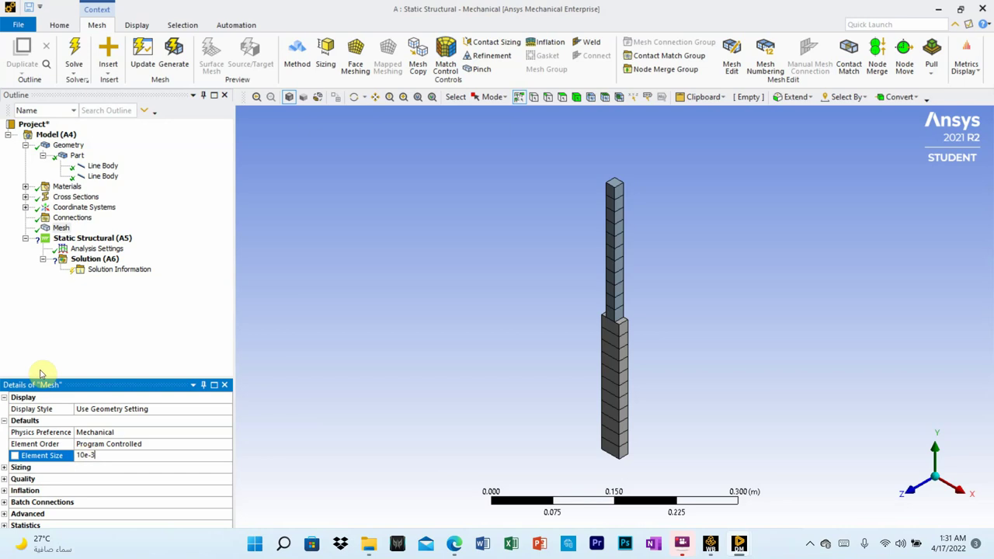
left_click(116, 328)
left_click(57, 230)
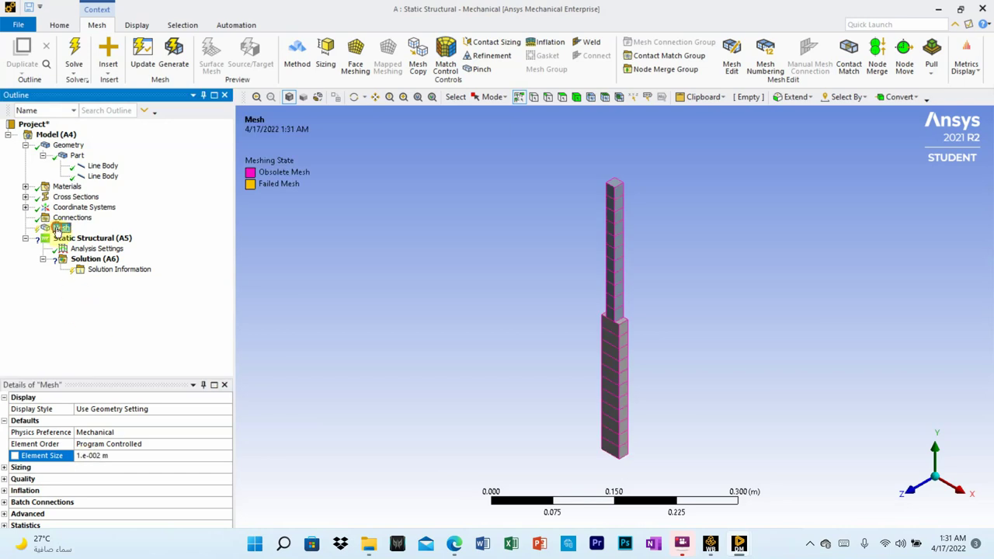
right_click(56, 230)
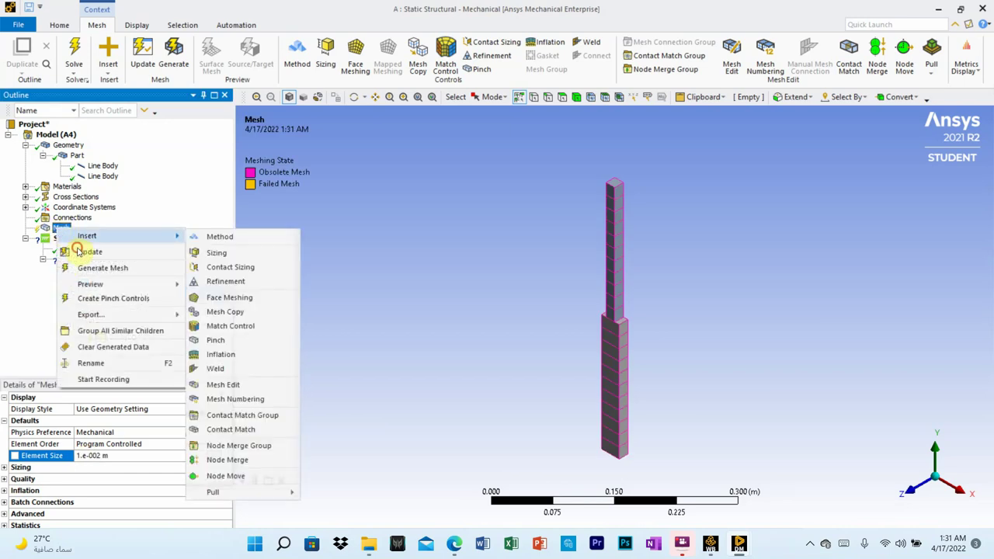
left_click(78, 250)
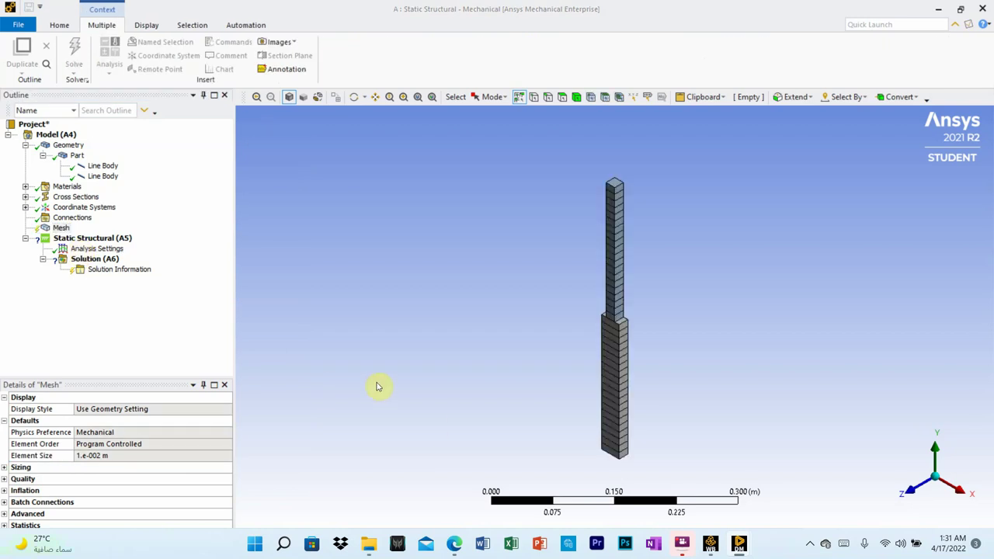
Step: Pan and zoom around the meshed column, then select Static Structural (A5)
scroll(603, 442, "up", 3)
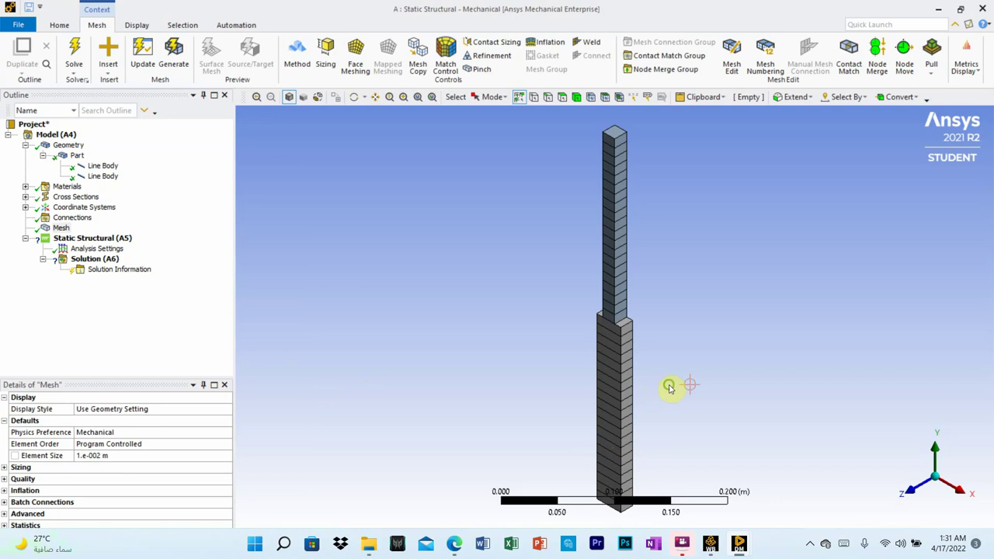
middle_click_drag(665, 386, 653, 304, "ctrl")
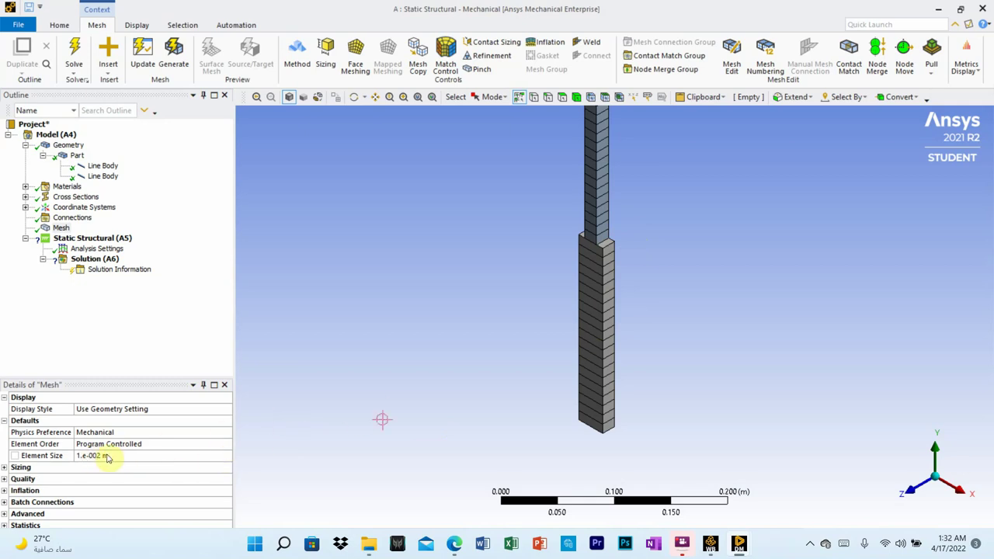
scroll(550, 365, "down", 1)
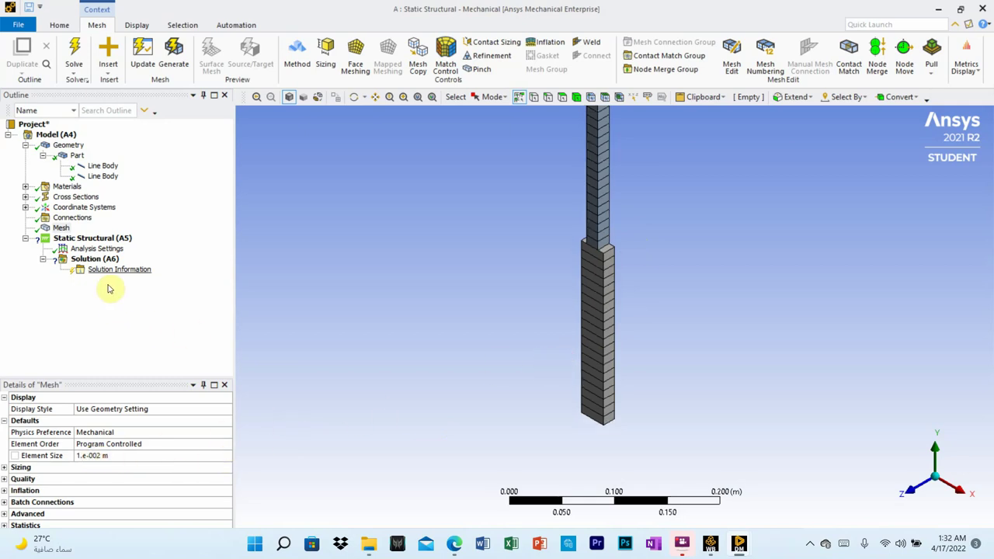
left_click(95, 239)
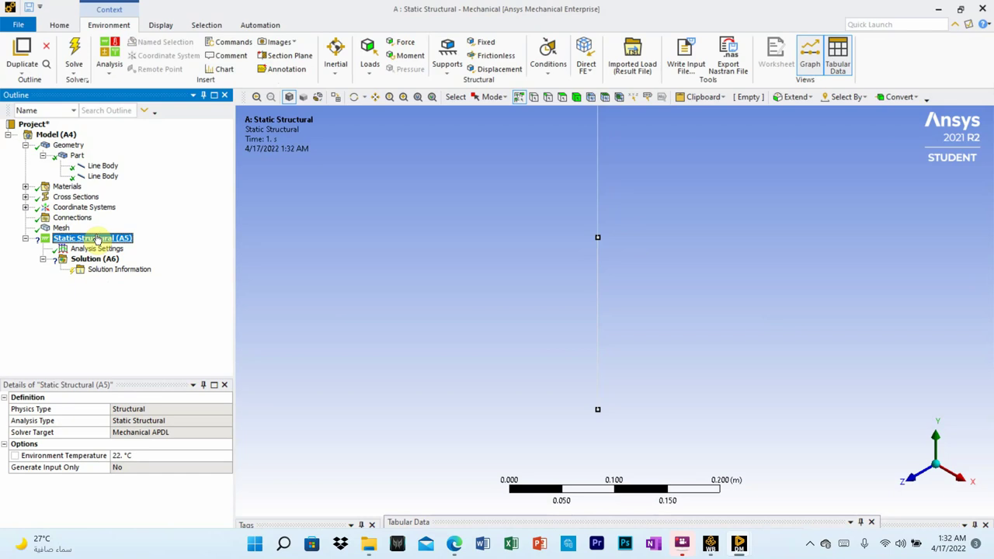
Step: Add a Fixed Support scoped to the single vertex at the column's base
right_click(95, 239)
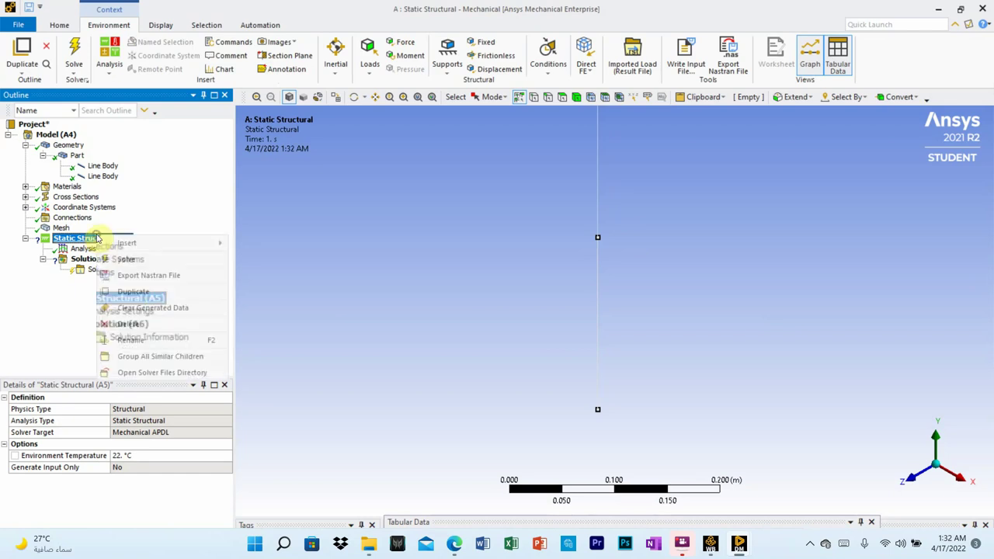
mouse_move(143, 247)
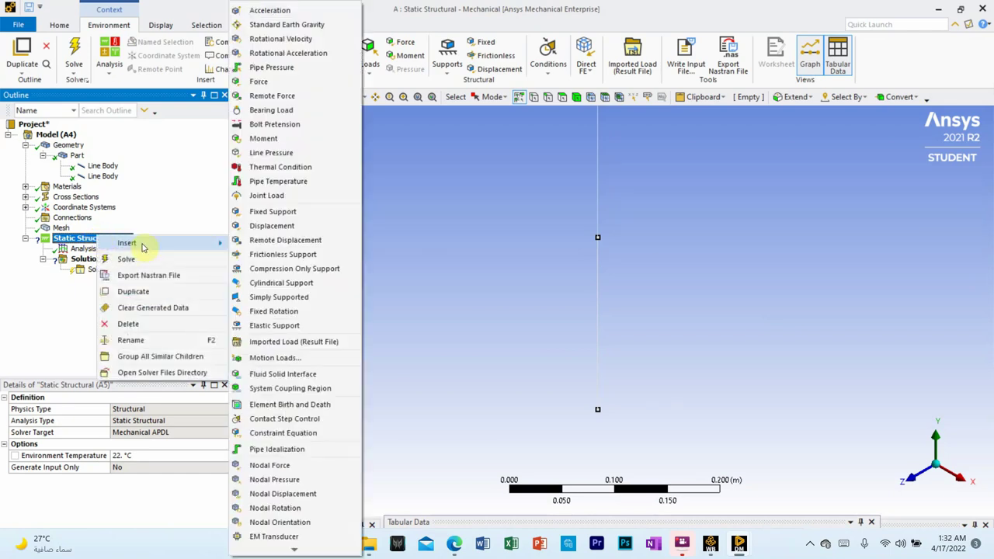
left_click(286, 213)
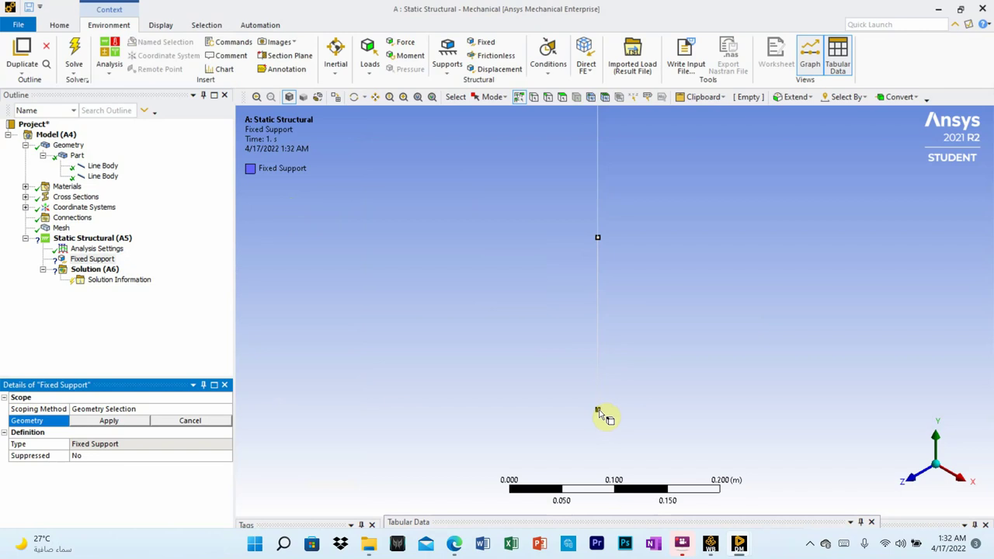
scroll(626, 377, "down", 2)
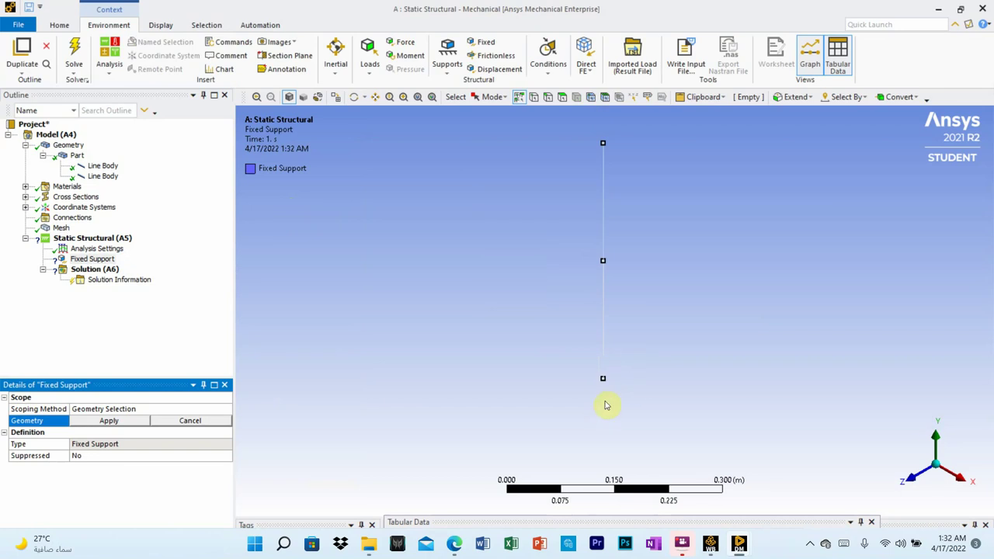
left_click(535, 98)
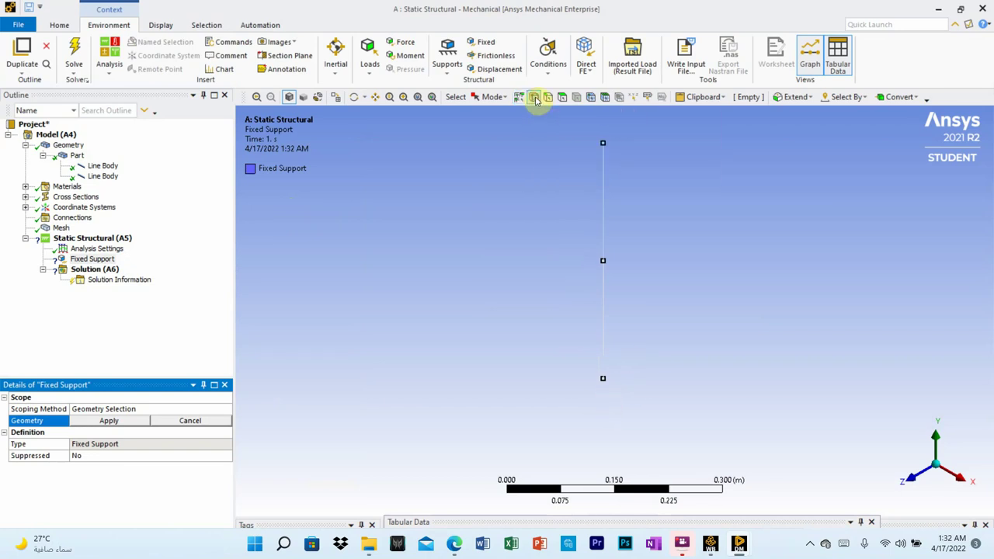
left_click(604, 381)
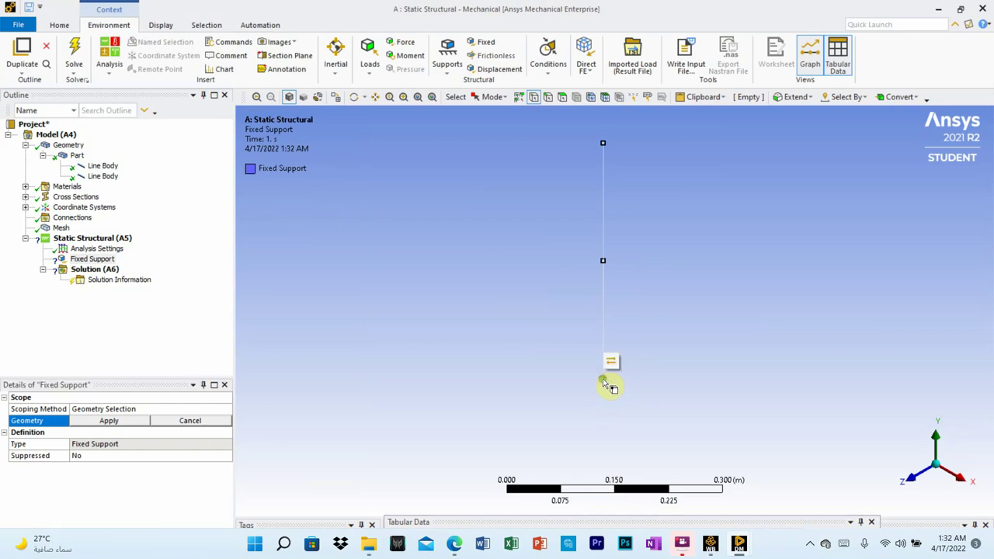
left_click(114, 421)
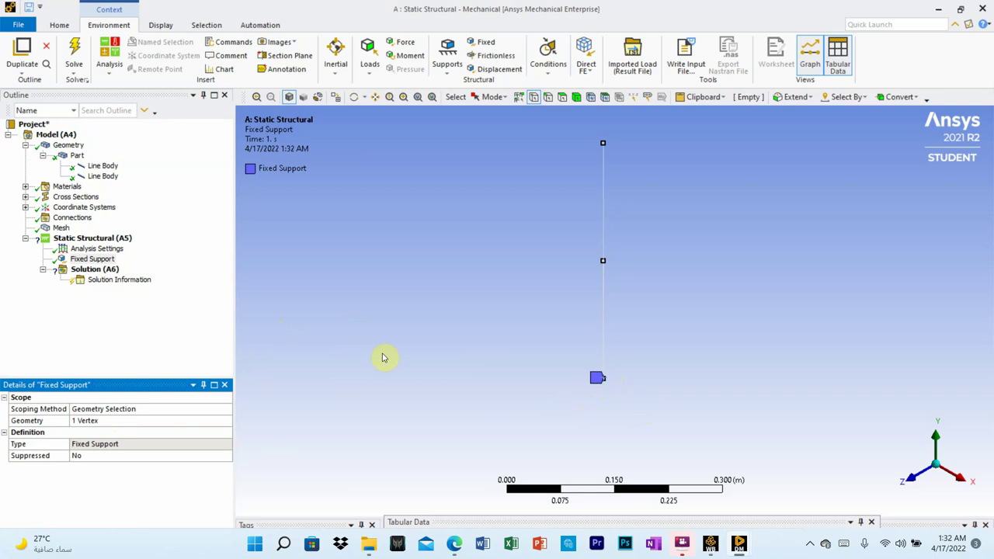
left_click(458, 546)
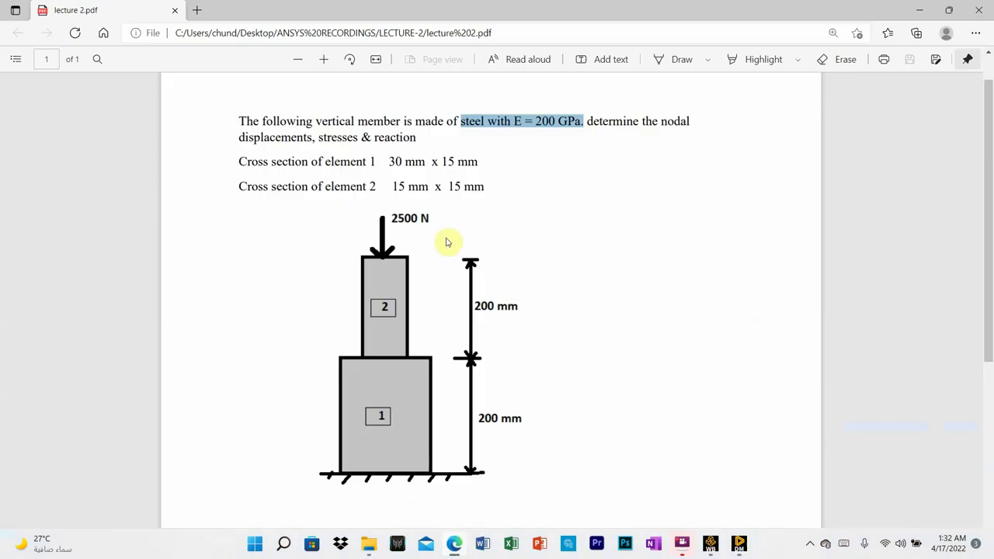
left_click(528, 173)
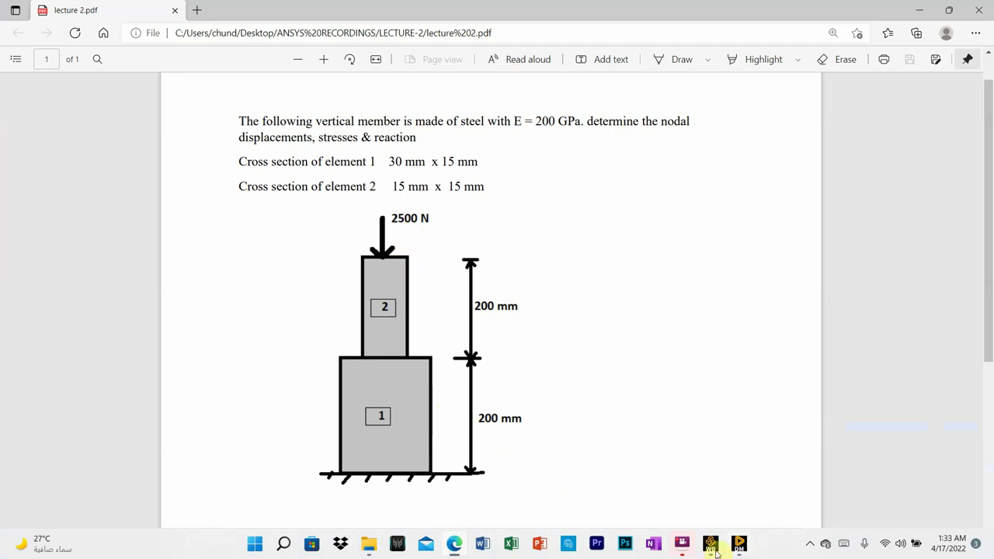
left_click(741, 544)
left_click(790, 492)
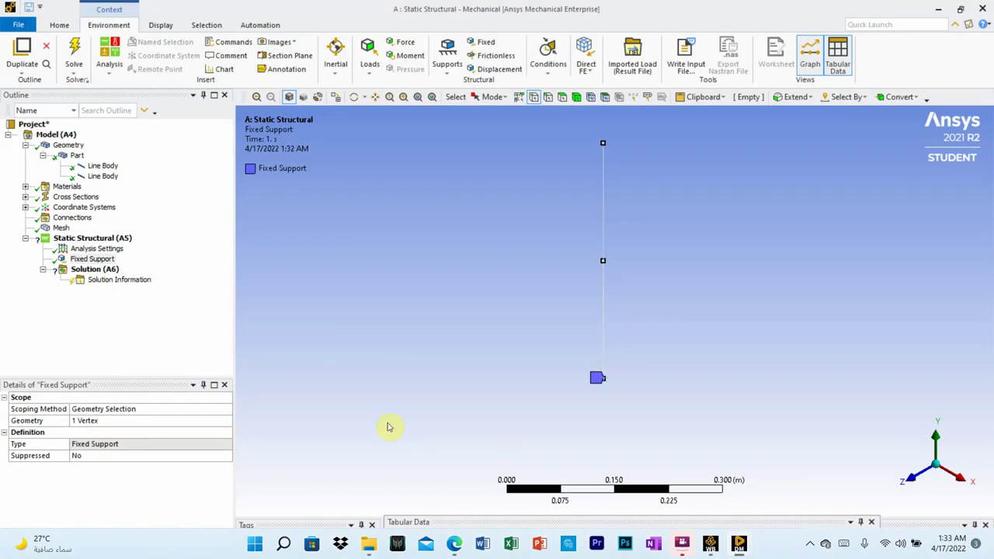
left_click(104, 240)
Step: Insert a Force defined by components with a Y component of -2500 N, then view the problem PDF
right_click(104, 239)
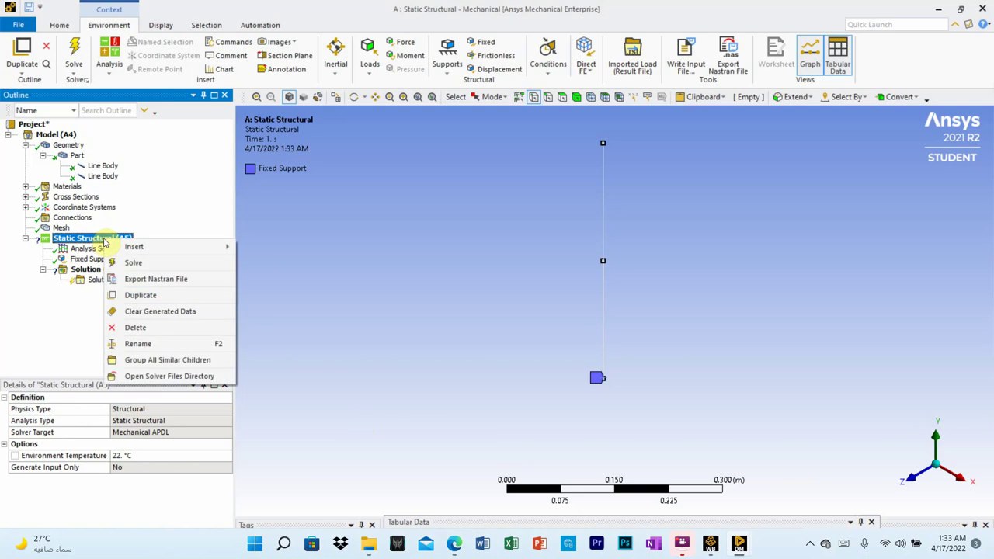
mouse_move(118, 253)
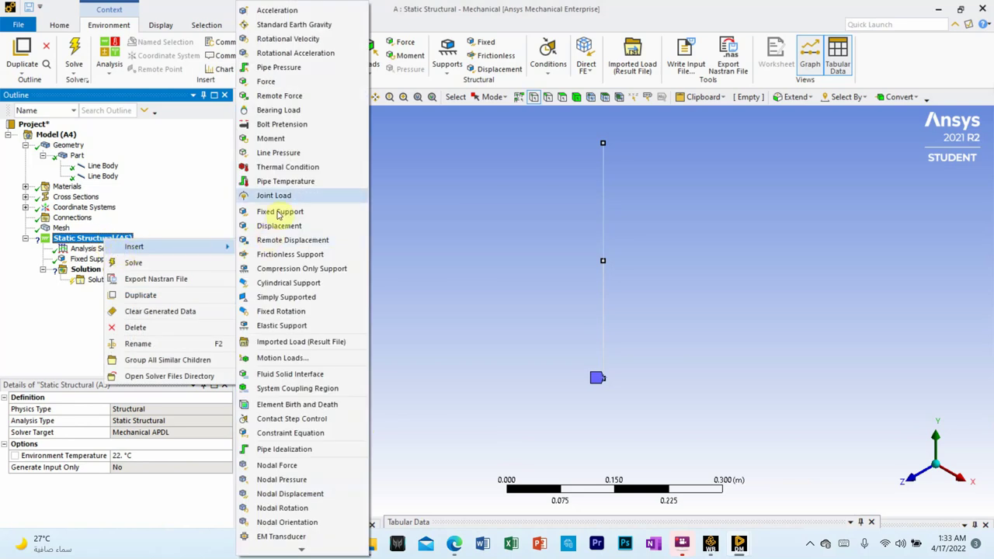
left_click(267, 81)
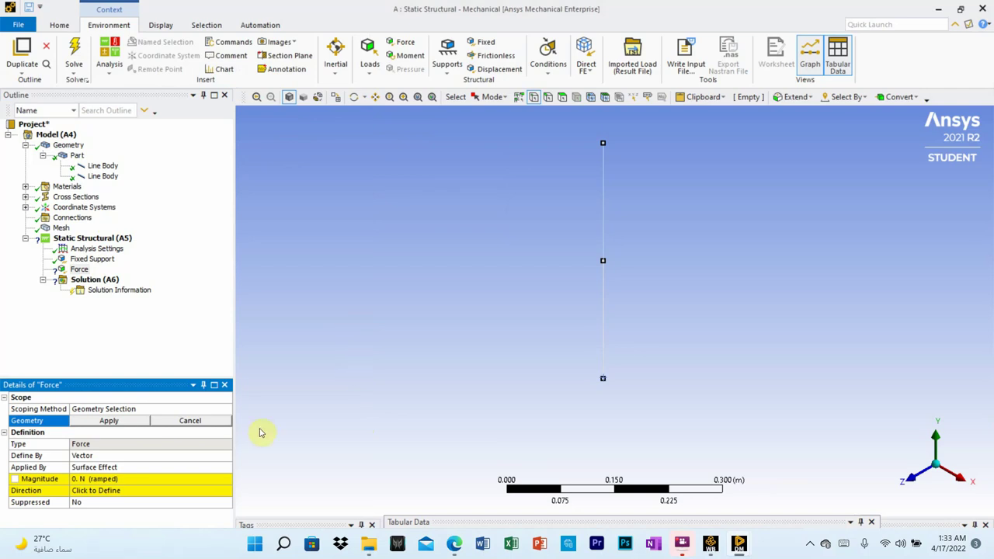
left_click(129, 456)
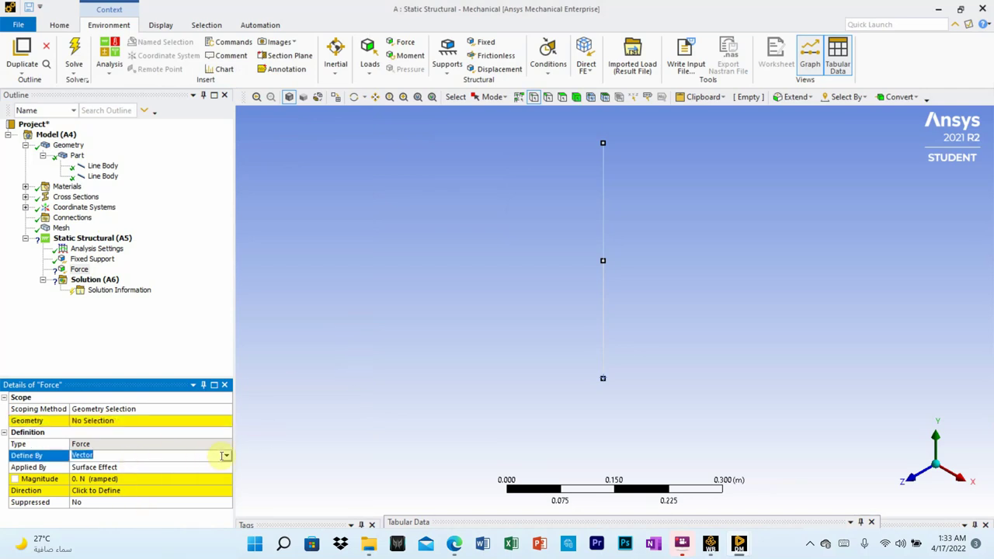
left_click(224, 456)
left_click(138, 468)
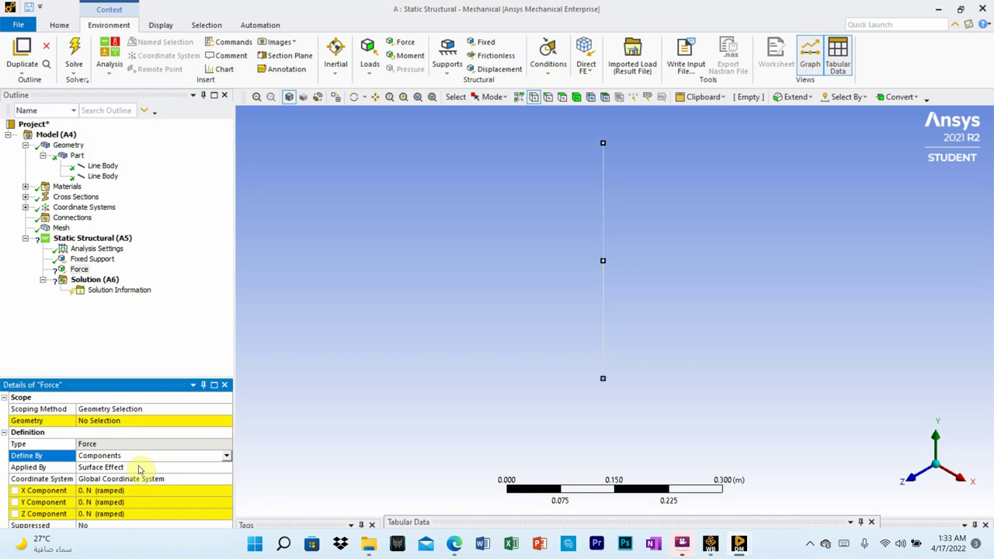
left_click(83, 503)
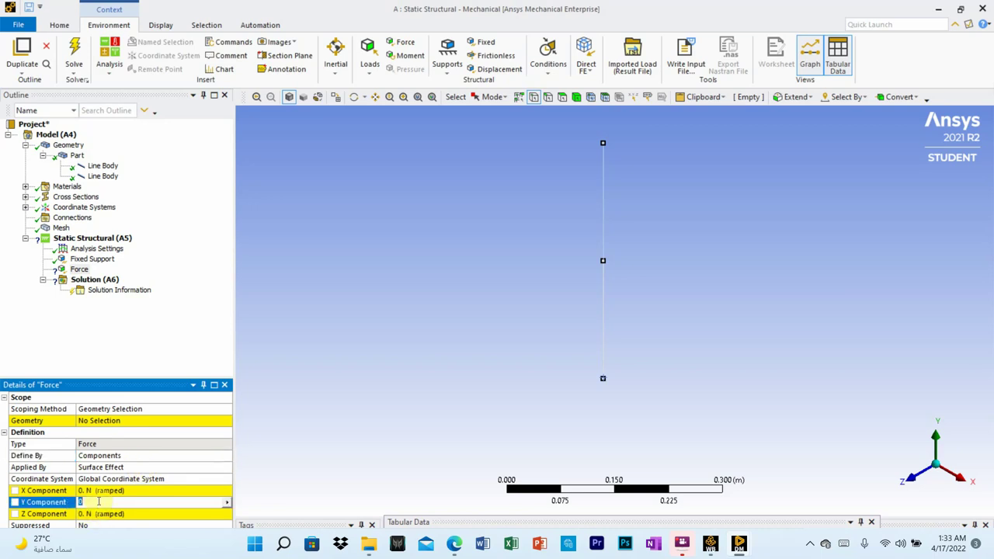
type("-2500")
left_click(301, 361)
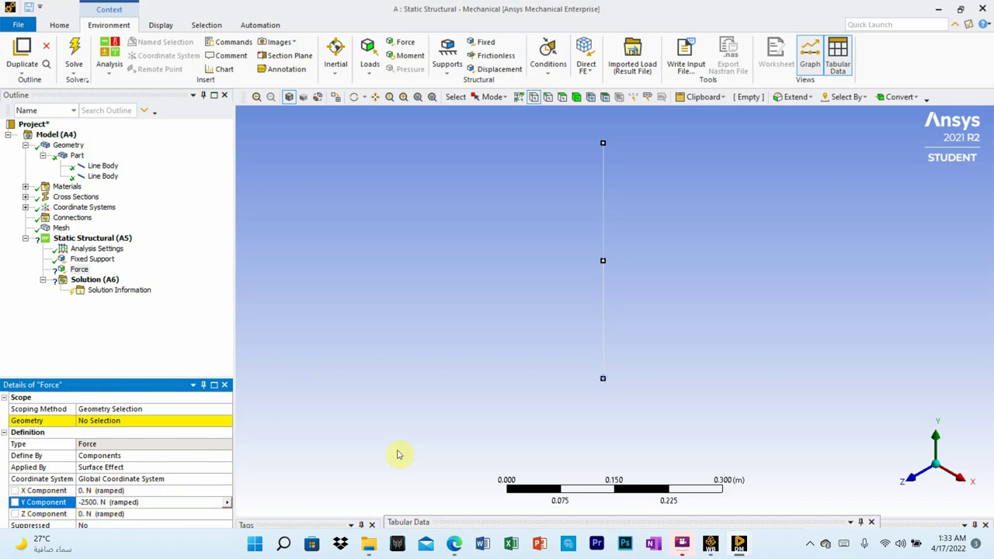
left_click(458, 548)
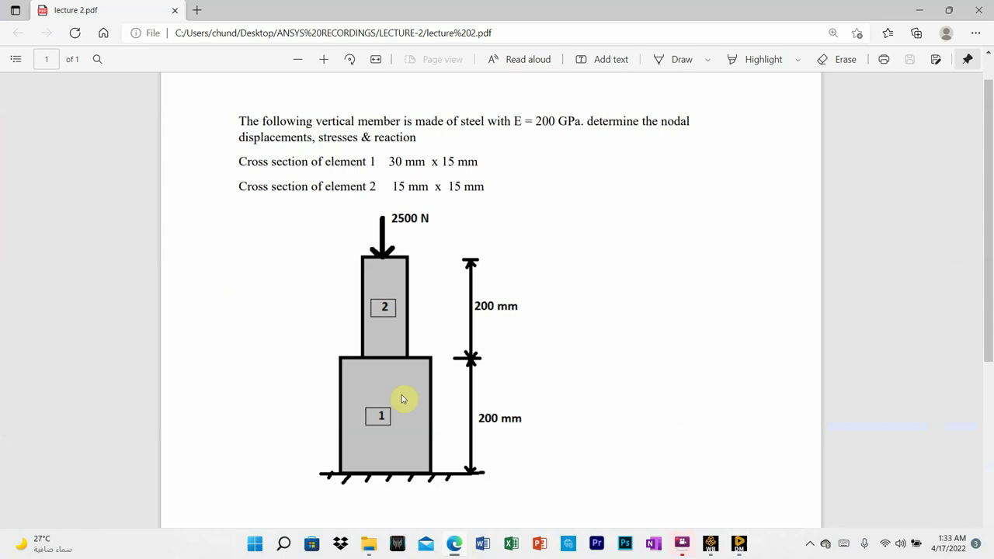
Step: Switch from the problem PDF in Edge back to Mechanical
left_click(455, 549)
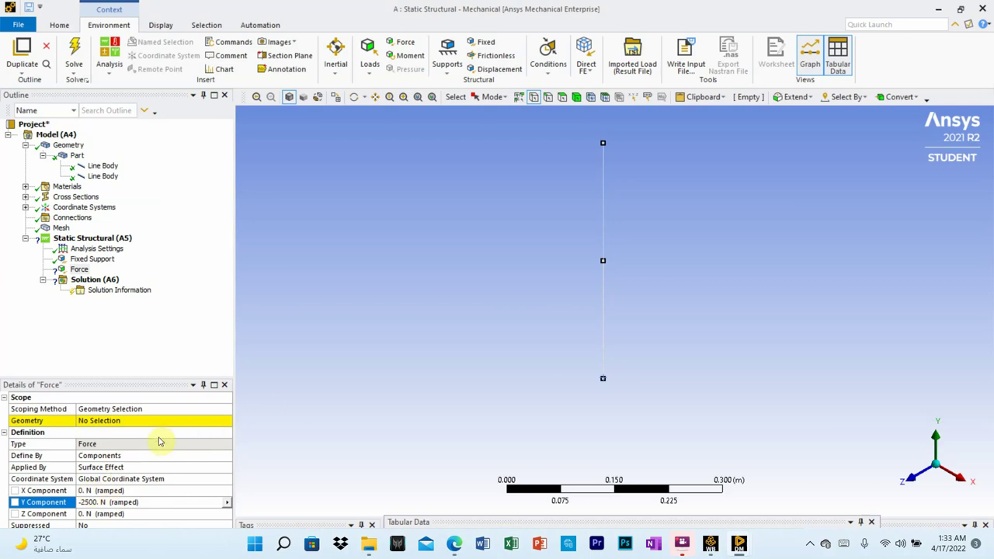
Step: Apply the -2500 N force to the column's top vertex, then select Solution (A6)
left_click(600, 151)
left_click(604, 143)
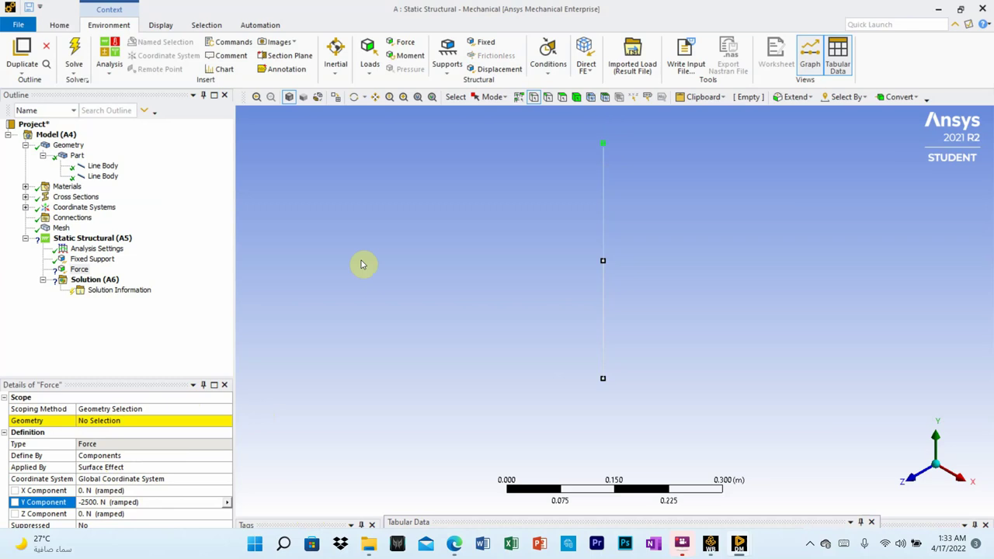
left_click(140, 418)
left_click(118, 420)
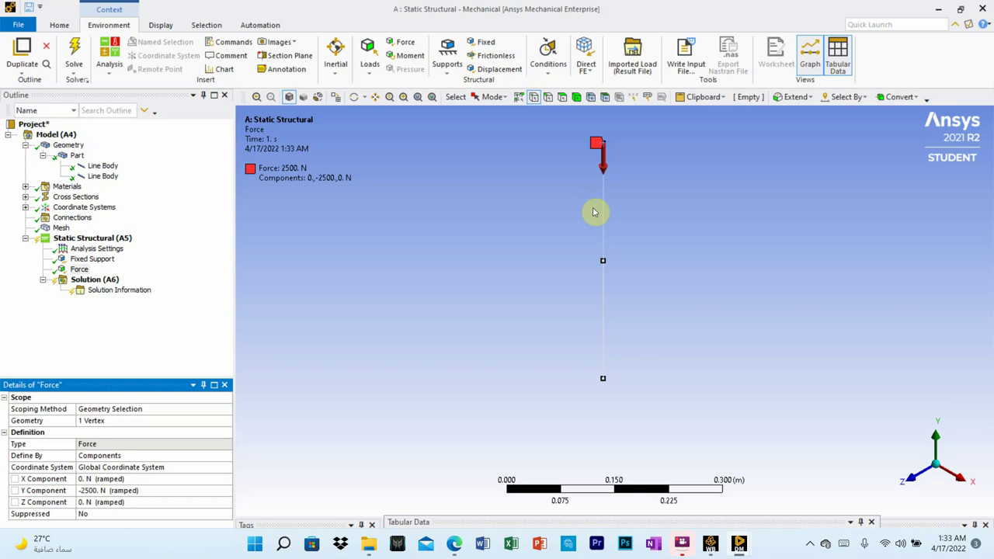
left_click(98, 238)
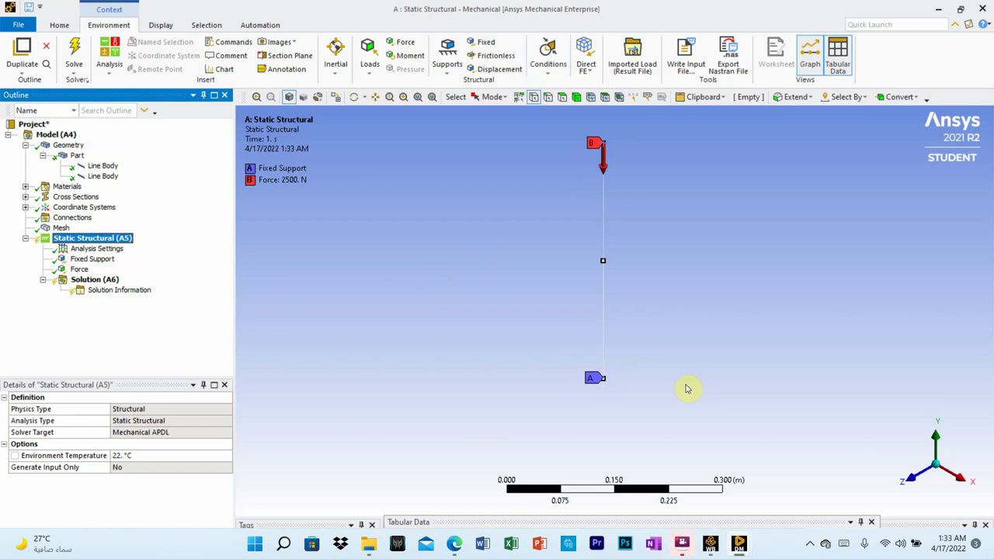
left_click(95, 281)
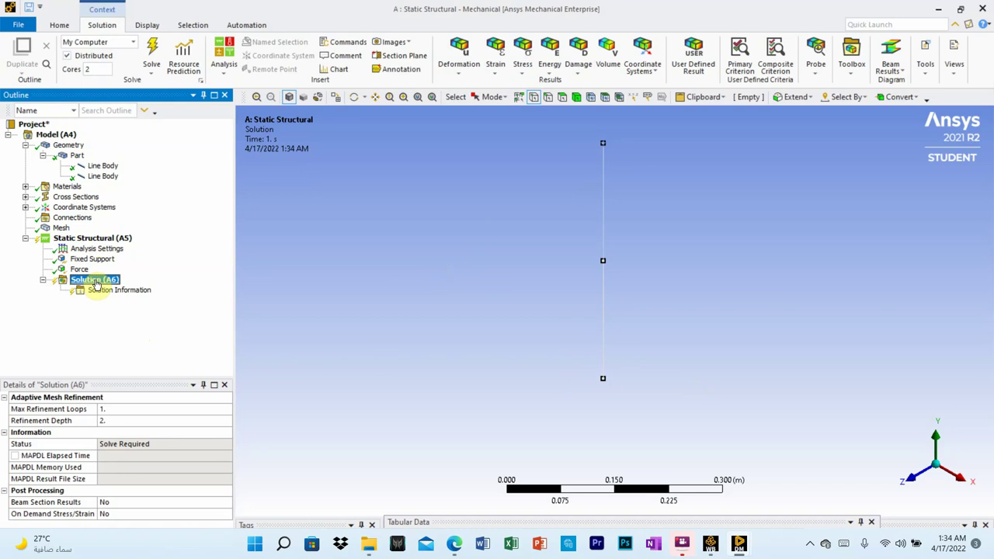
Step: Insert a Total Deformation result under Solution
right_click(95, 283)
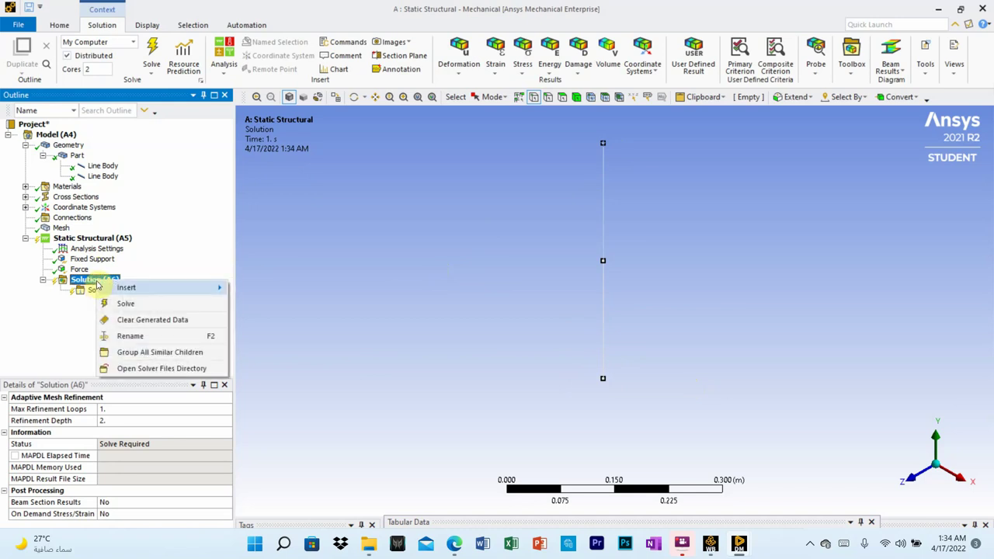
mouse_move(140, 288)
mouse_move(251, 292)
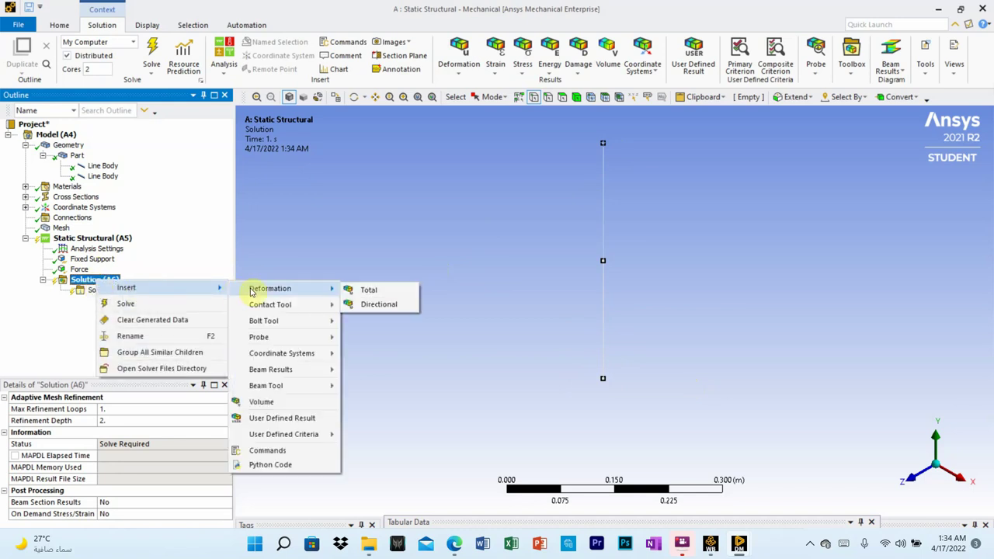
left_click(359, 289)
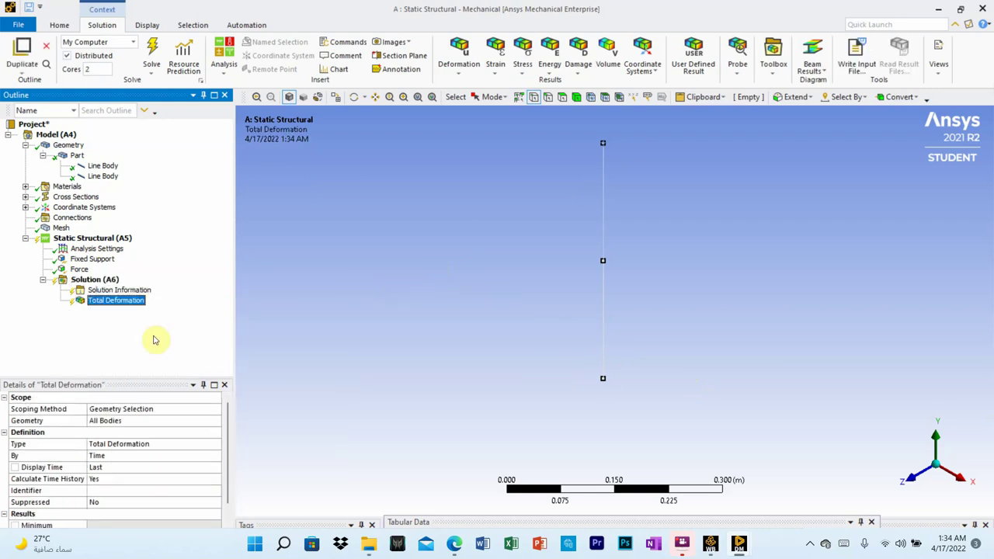
Step: Insert a Beam Tool with Direct, Minimum and Maximum Combined Stress results
left_click(95, 280)
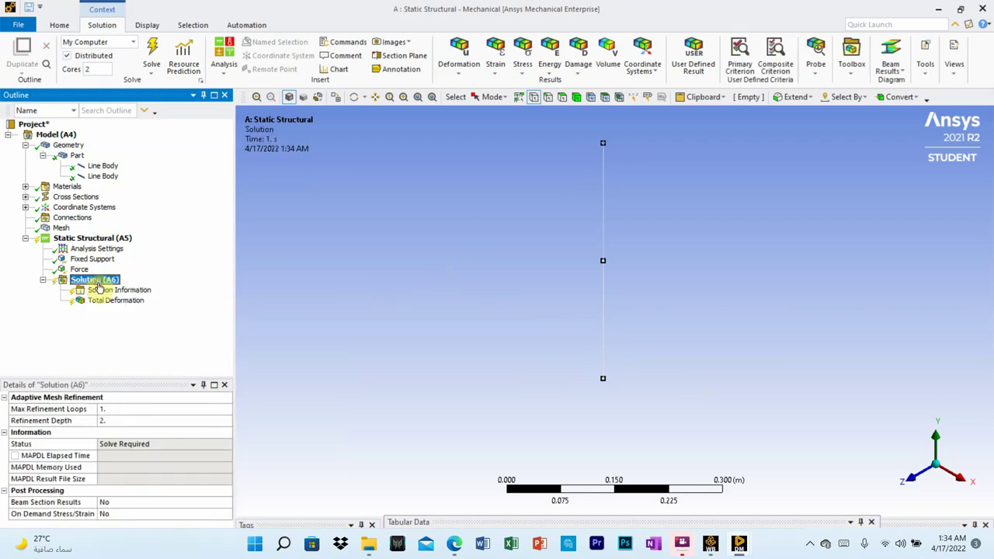
right_click(98, 286)
mouse_move(177, 293)
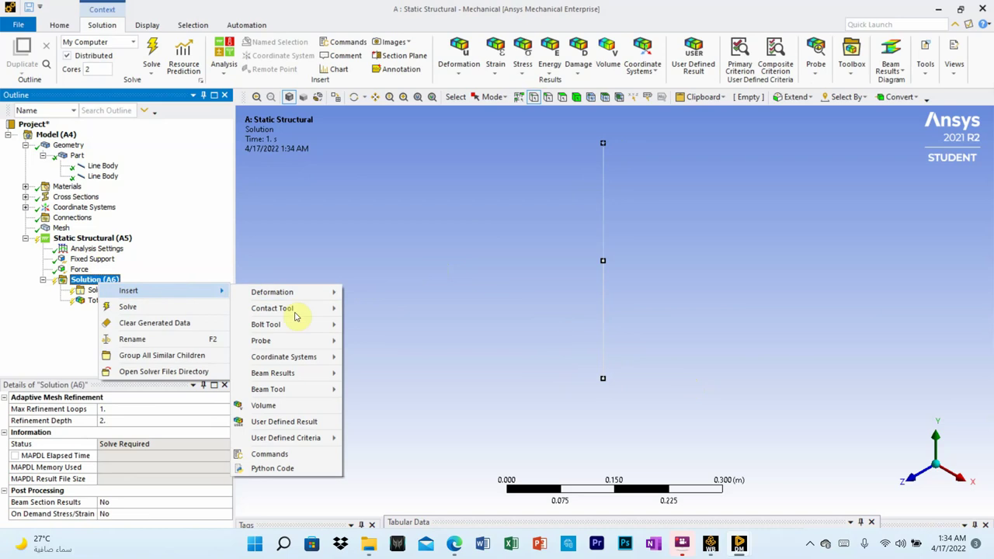
mouse_move(297, 309)
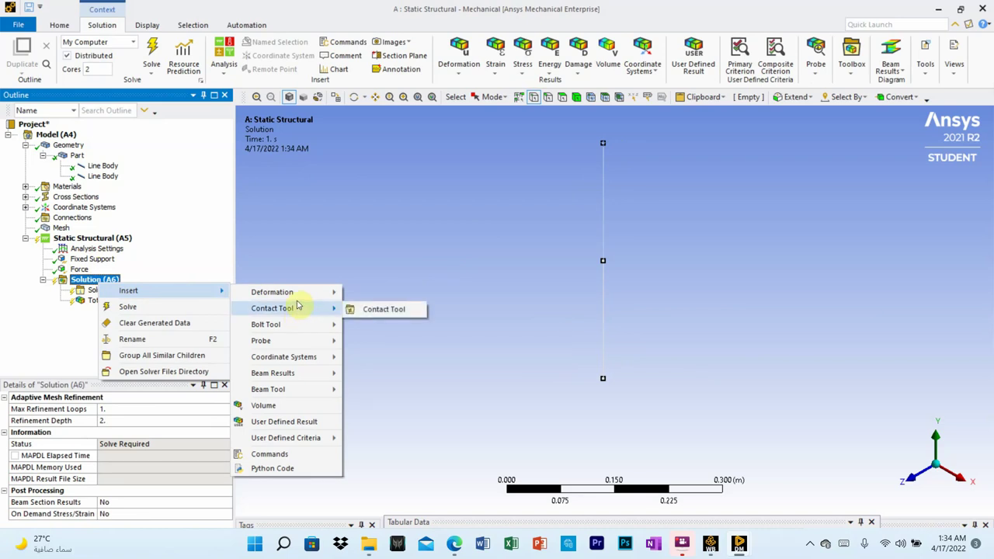
mouse_move(302, 392)
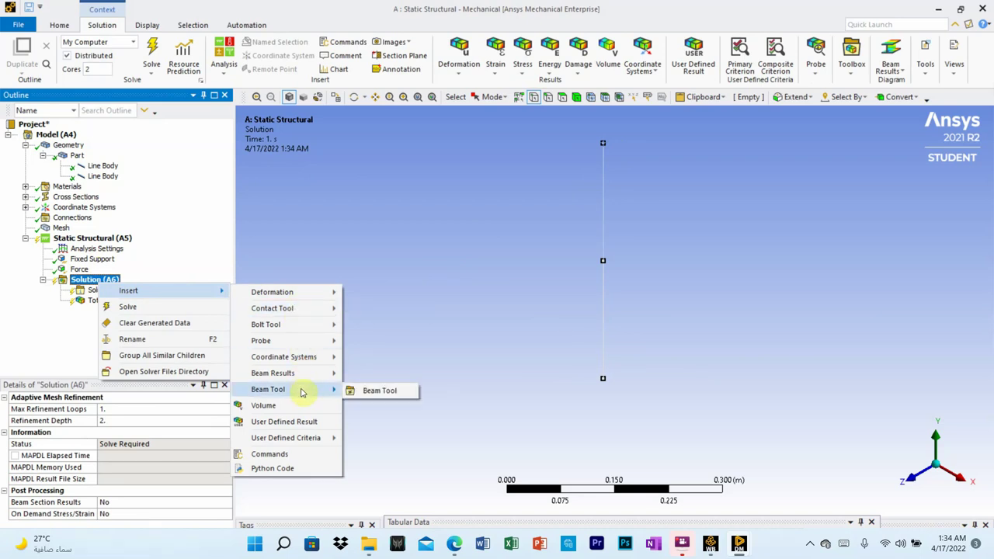
left_click(365, 391)
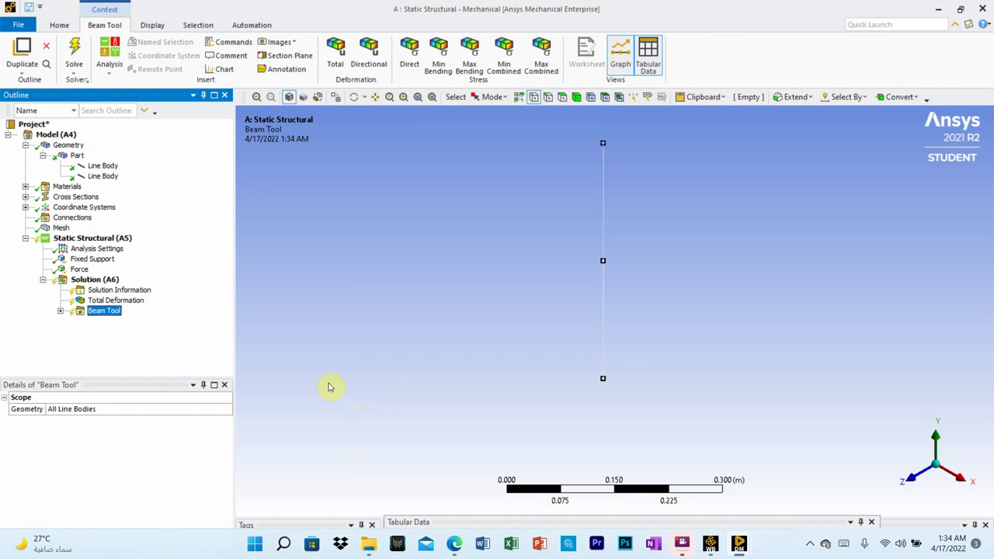
left_click(61, 314)
left_click(125, 321)
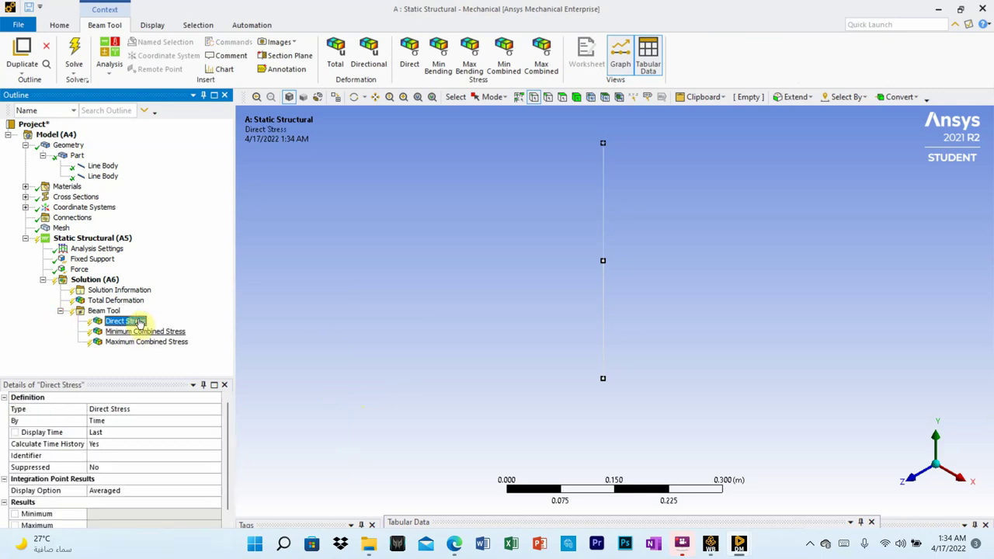
left_click(73, 282)
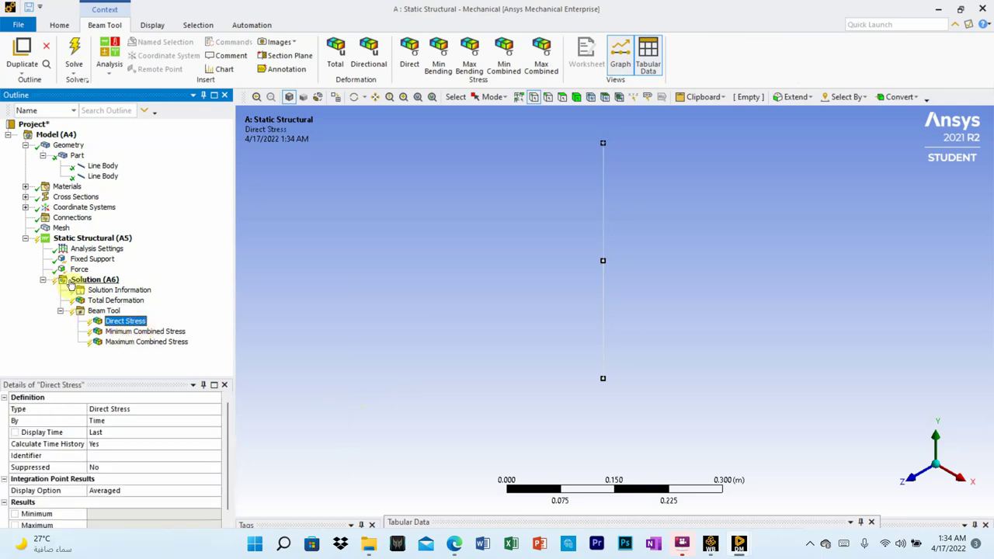
Step: Add a Force Reaction probe with its Boundary Condition set to Fixed Support
right_click(72, 284)
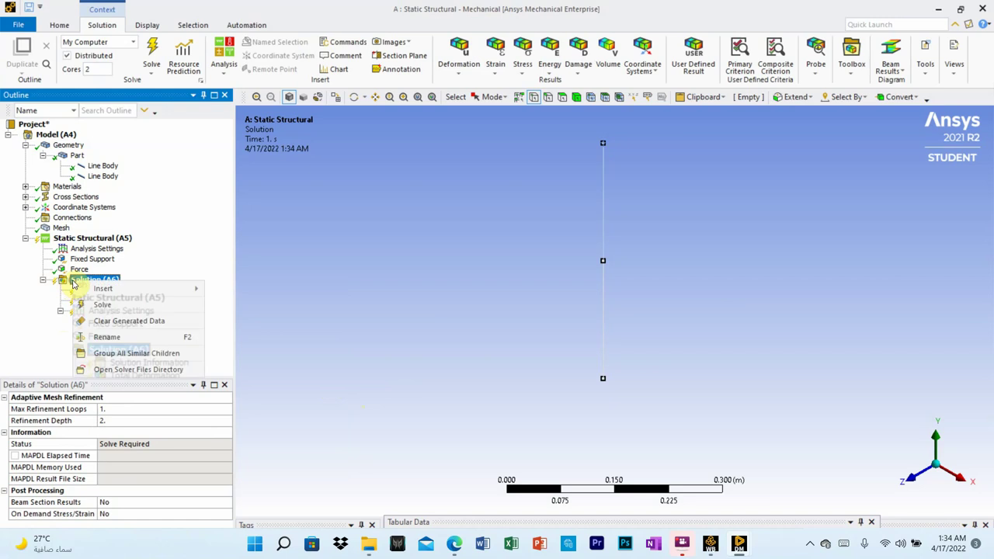
mouse_move(100, 289)
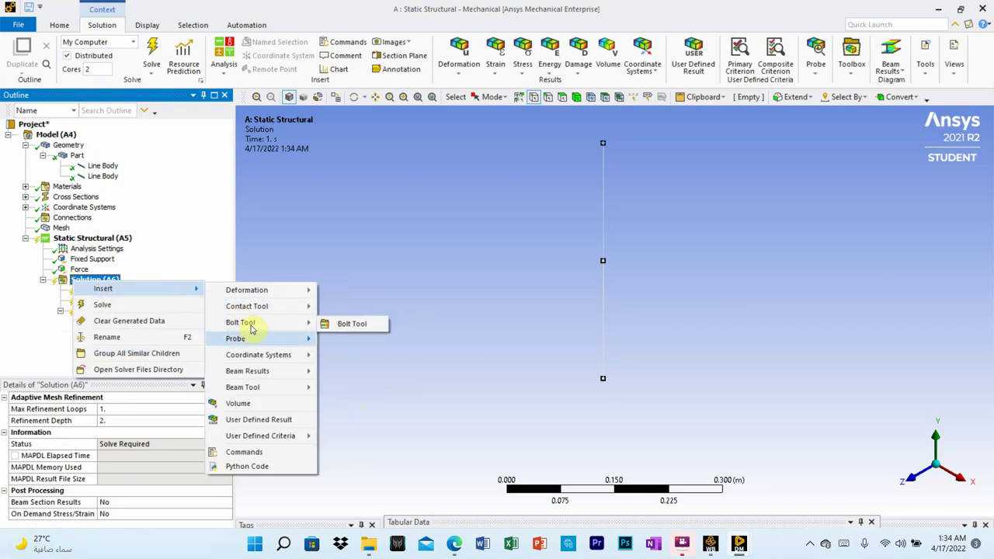
mouse_move(264, 342)
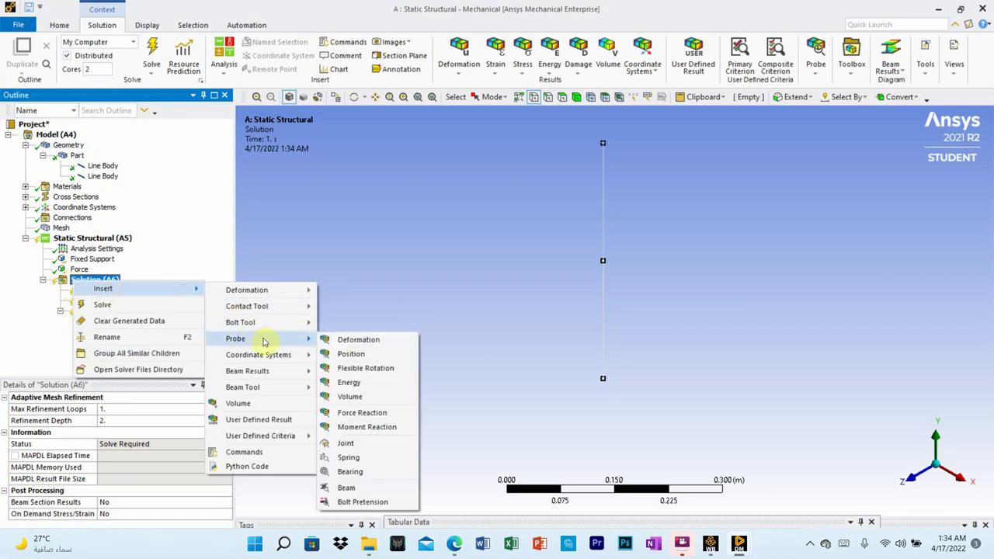
left_click(365, 413)
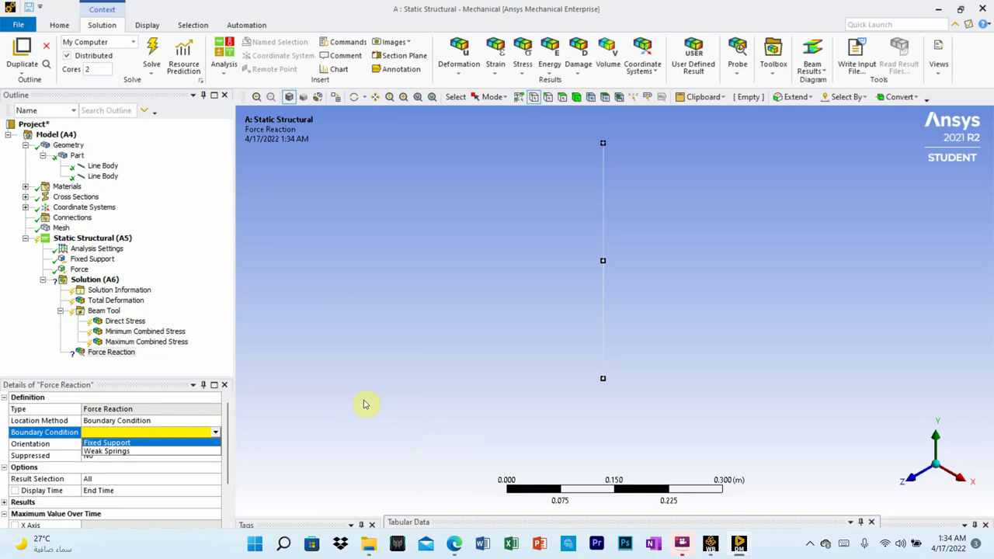
left_click(134, 444)
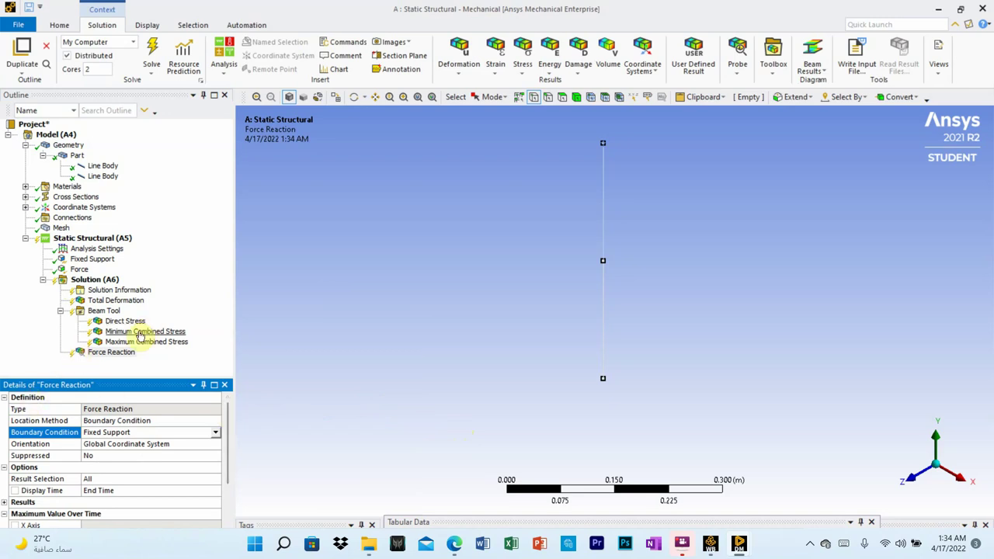
left_click(98, 281)
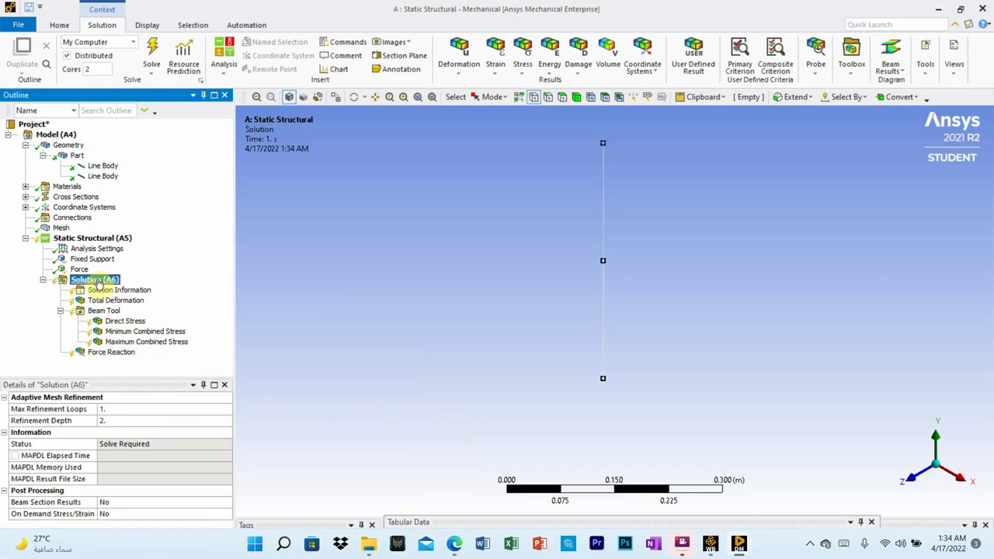
left_click(91, 241)
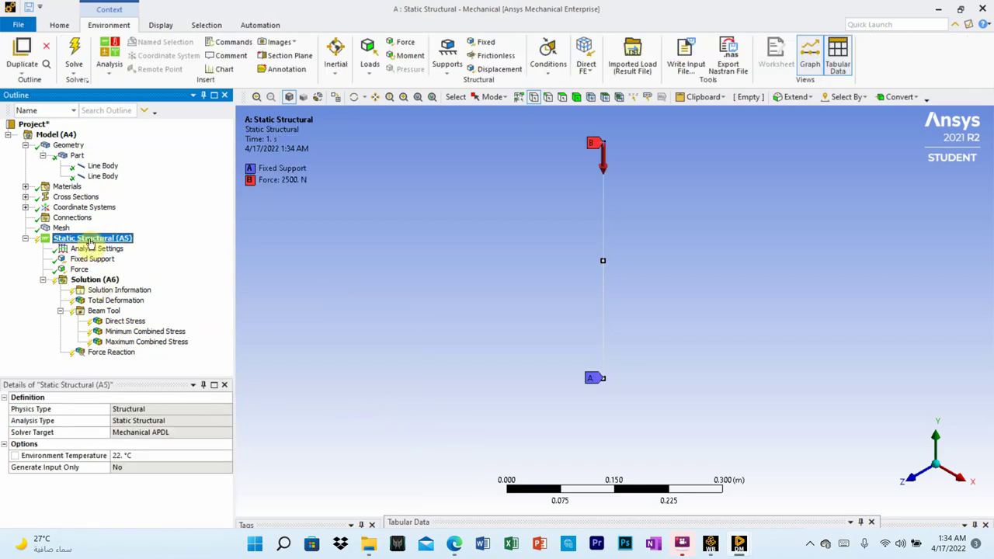
Step: Solve Static Structural and show Total Deformation, peaking at 1.6667e-5 m at the top
right_click(90, 243)
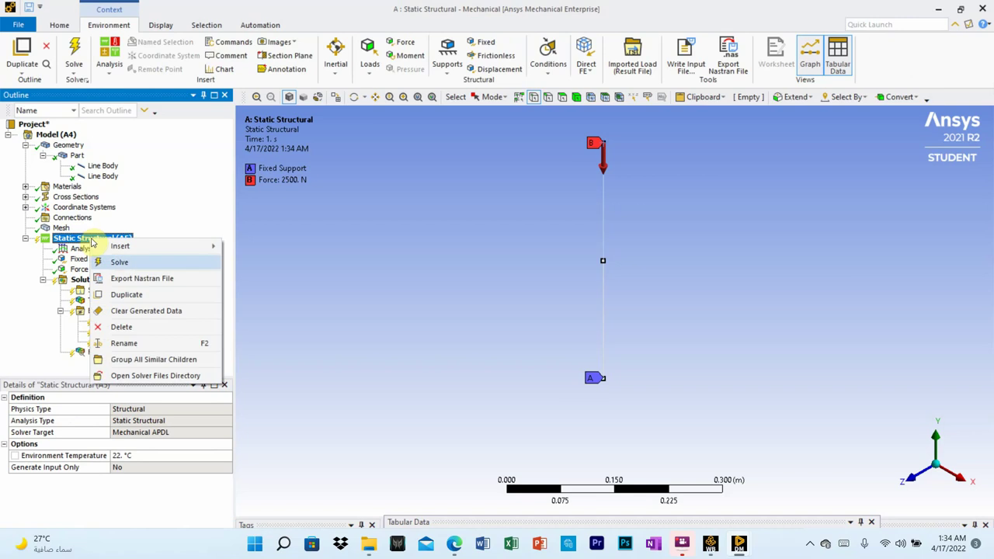
left_click(130, 265)
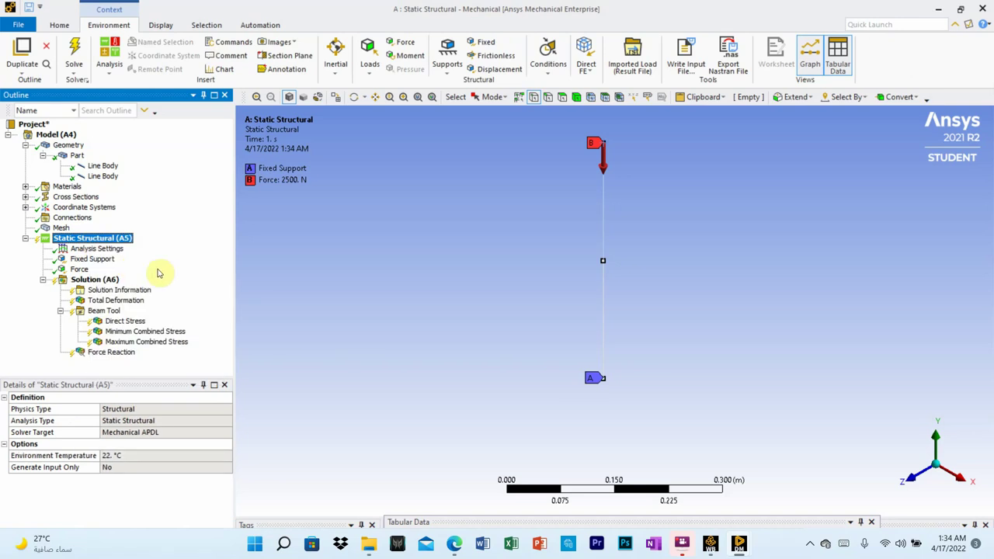
left_click(113, 301)
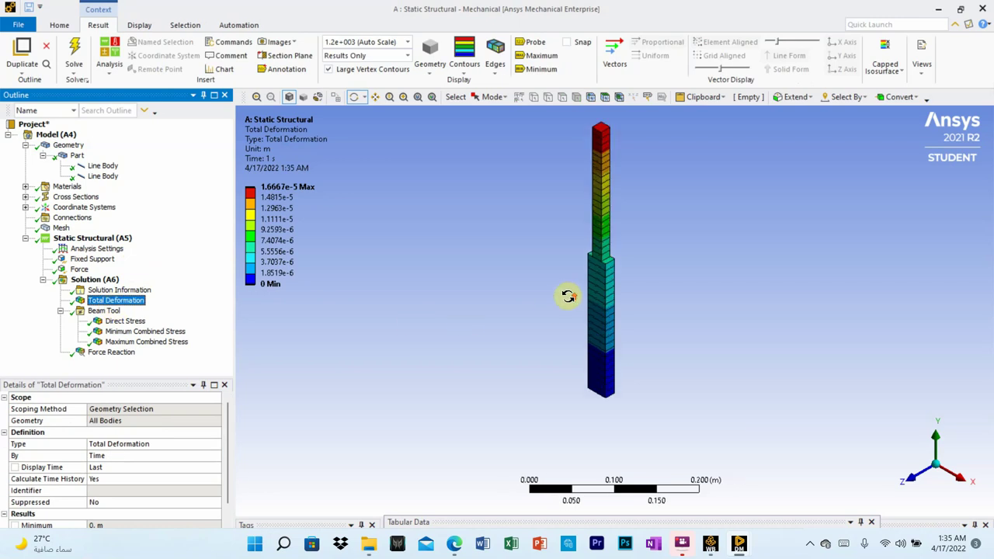
Step: Zoom and orbit the Total Deformation contour to see the stepped beam in 3D
scroll(567, 295, "up", 2)
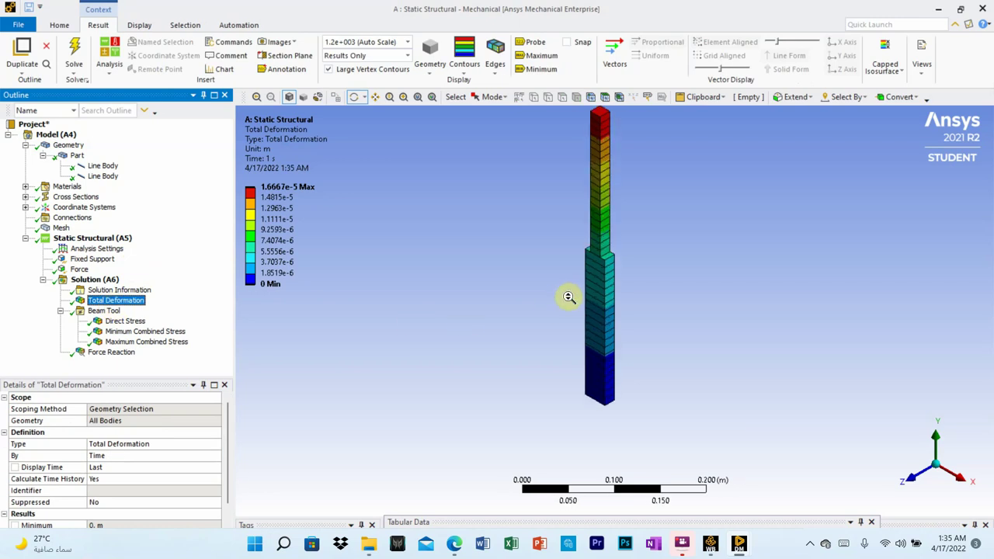
scroll(568, 297, "down", 1)
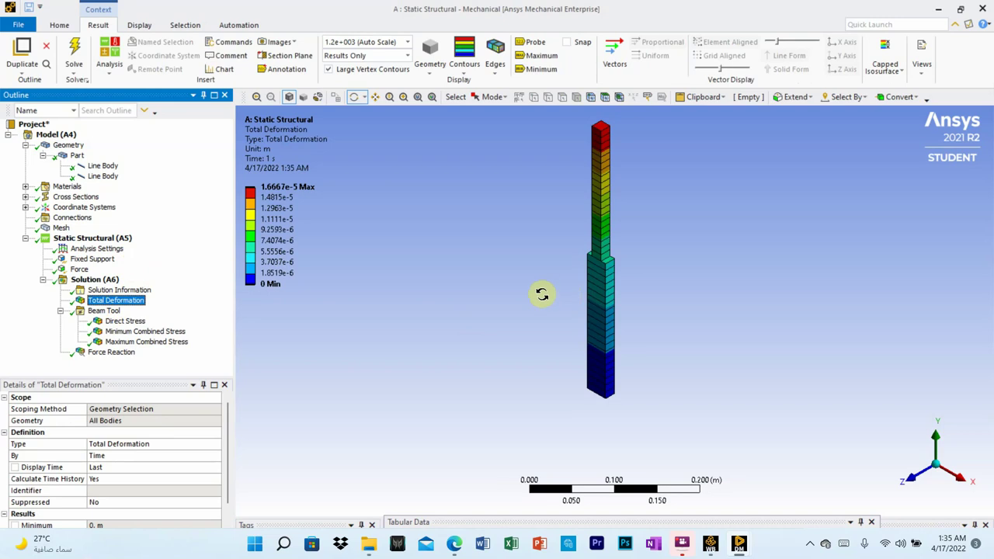
left_click_drag(584, 203, 586, 155)
scroll(585, 164, "up", 2)
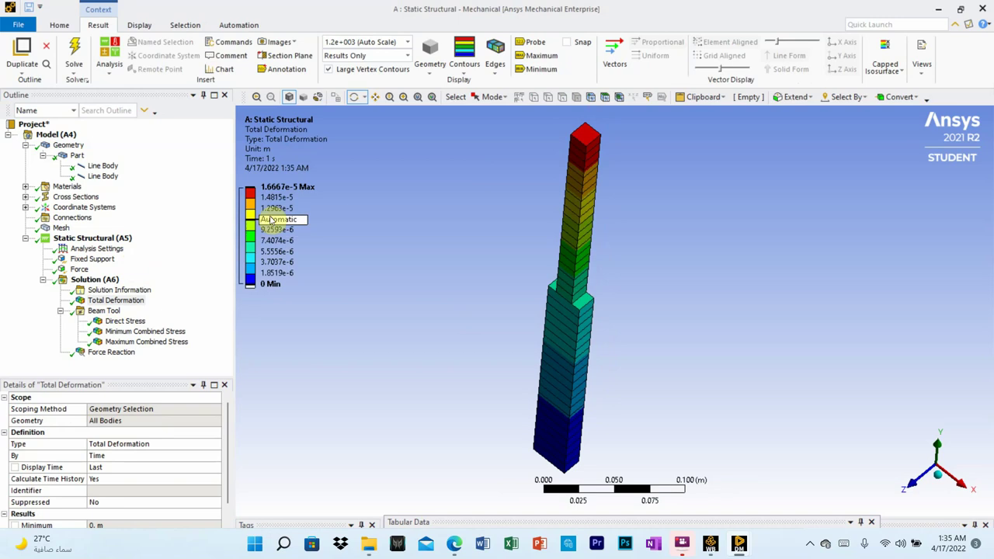
Step: Leave the legend values unchanged, display Direct Stress (−1.1111e7 to −5.5556e6 Pa), then Force Reaction
left_click(279, 187)
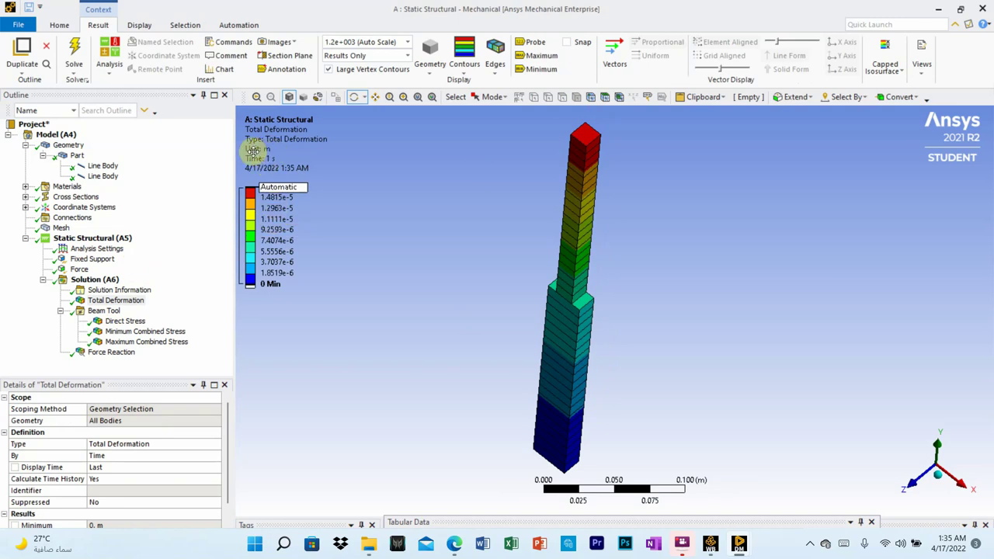
left_click(268, 158)
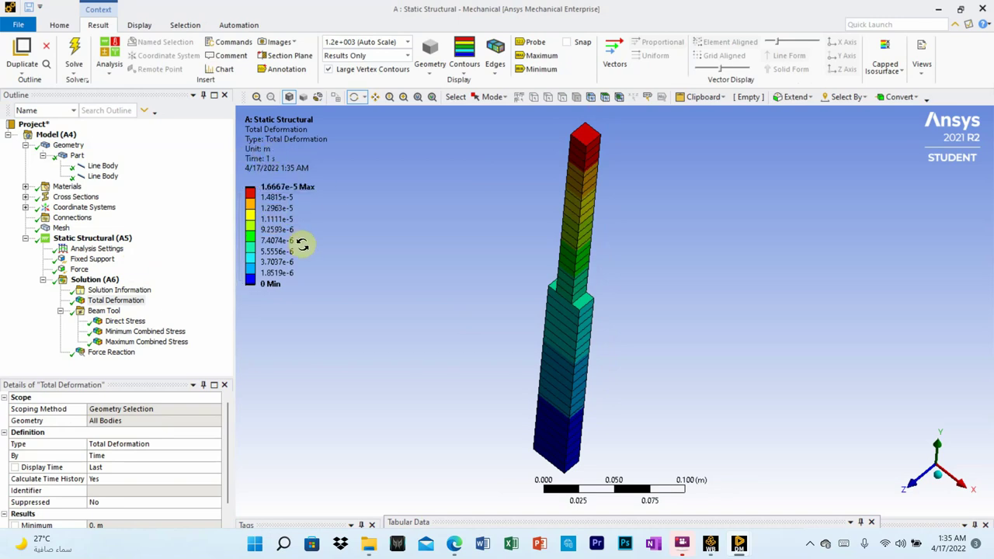
left_click(333, 237)
left_click(314, 225)
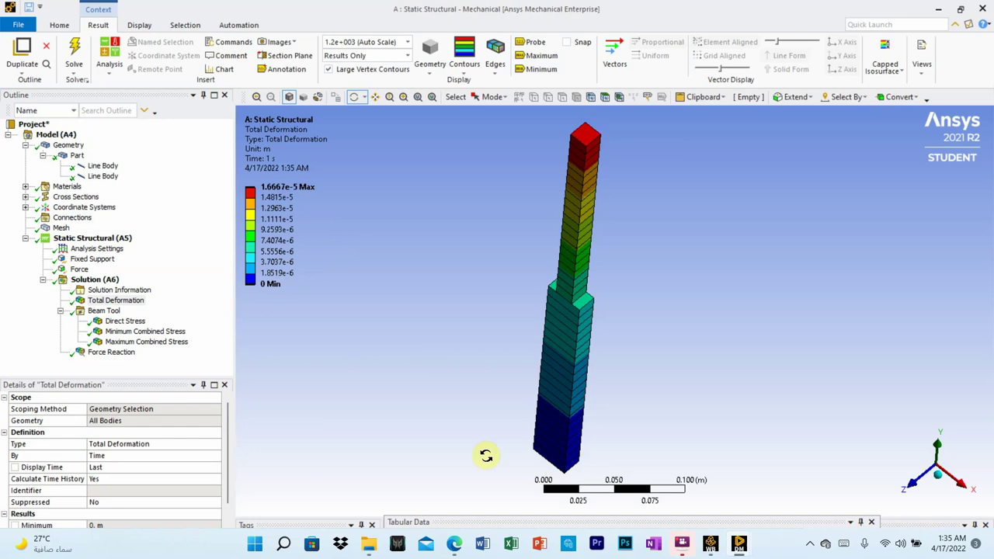
left_click(123, 322)
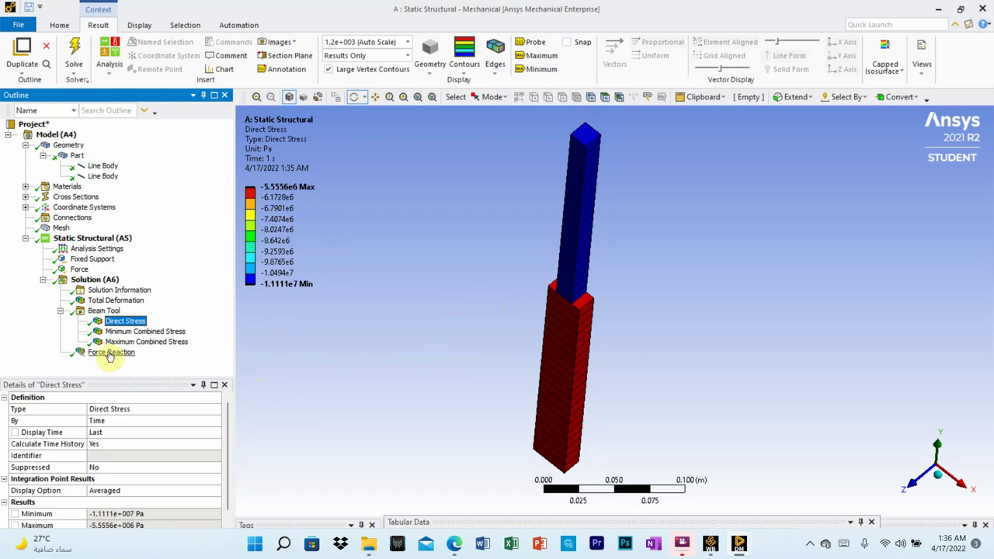
left_click(111, 353)
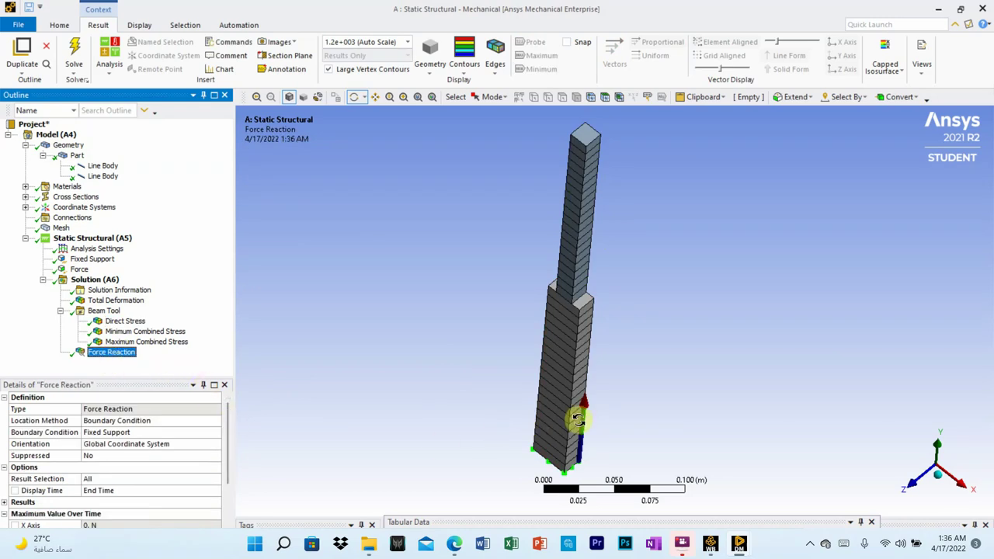
Step: Orbit toward the column base and scroll the Force Reaction details to 2500 N in Y and total
left_click_drag(576, 420, 524, 233)
scroll(566, 428, "up", 2)
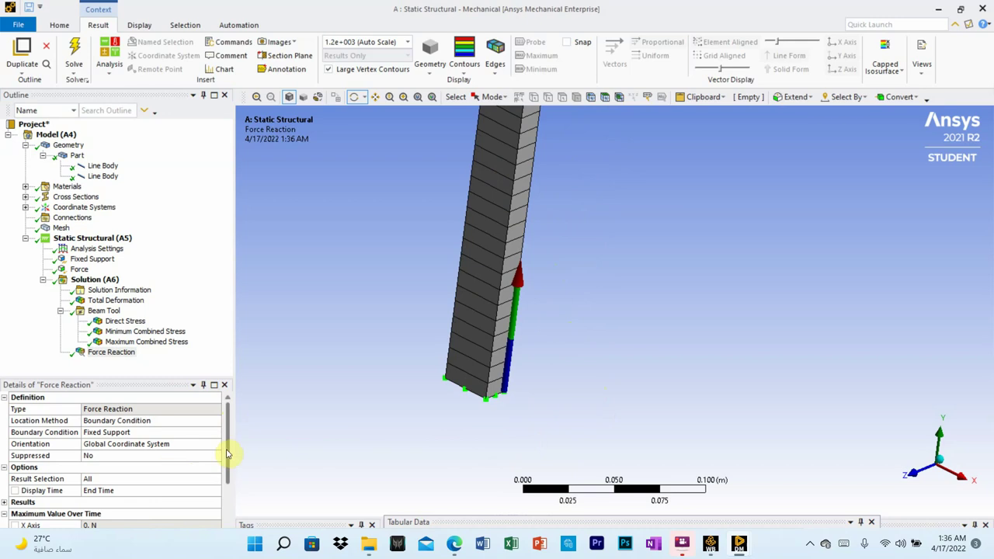
left_click_drag(227, 444, 229, 471)
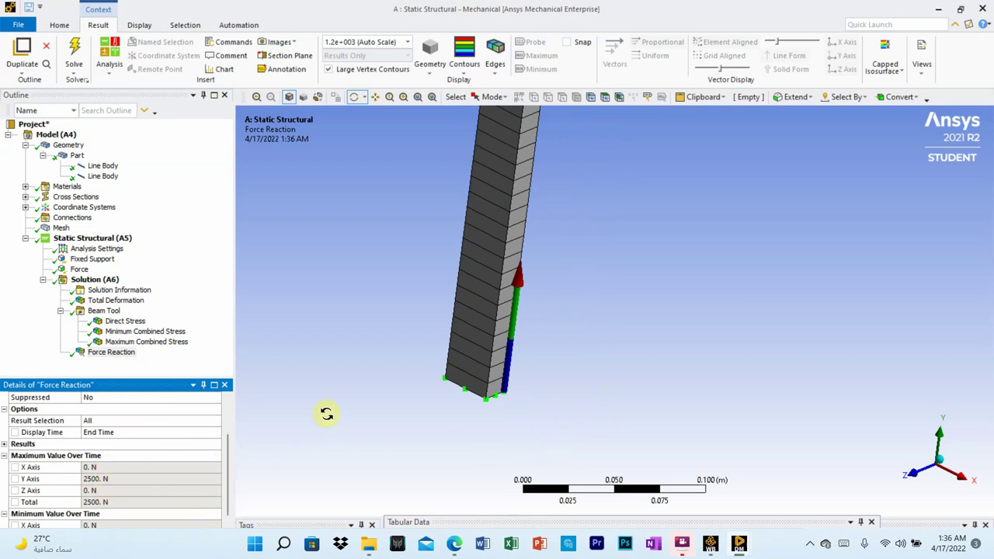
left_click_drag(327, 415, 424, 406)
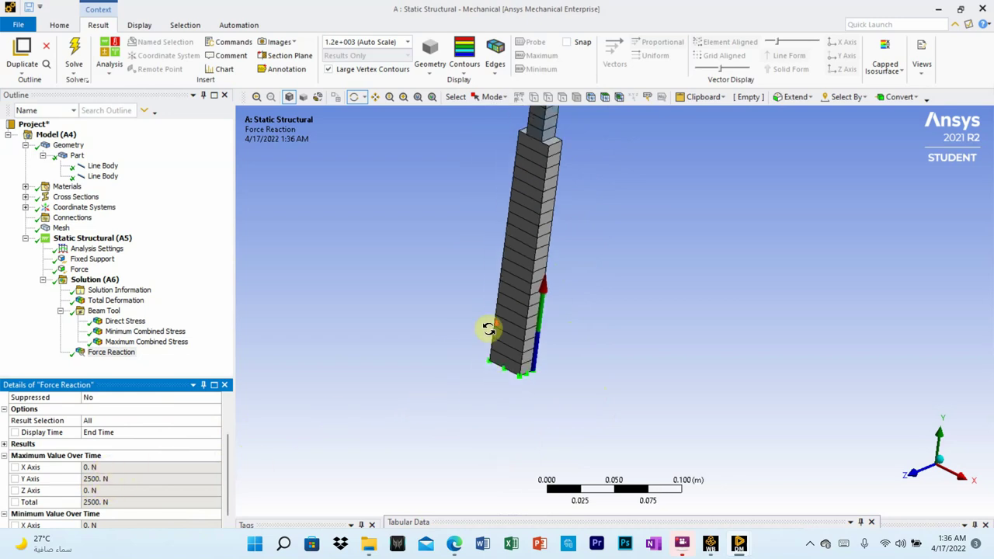